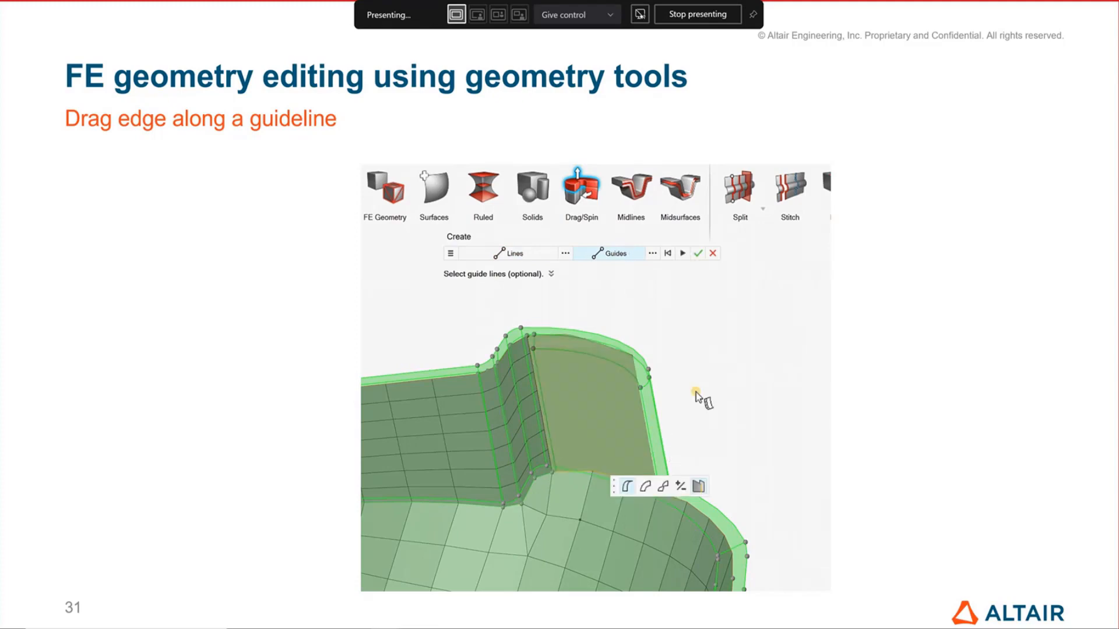
Advance to the FE Geometry Efficient Workflows slide, end the slide show and switch to the HyperWorks session with truck_p.hm
key(Right)
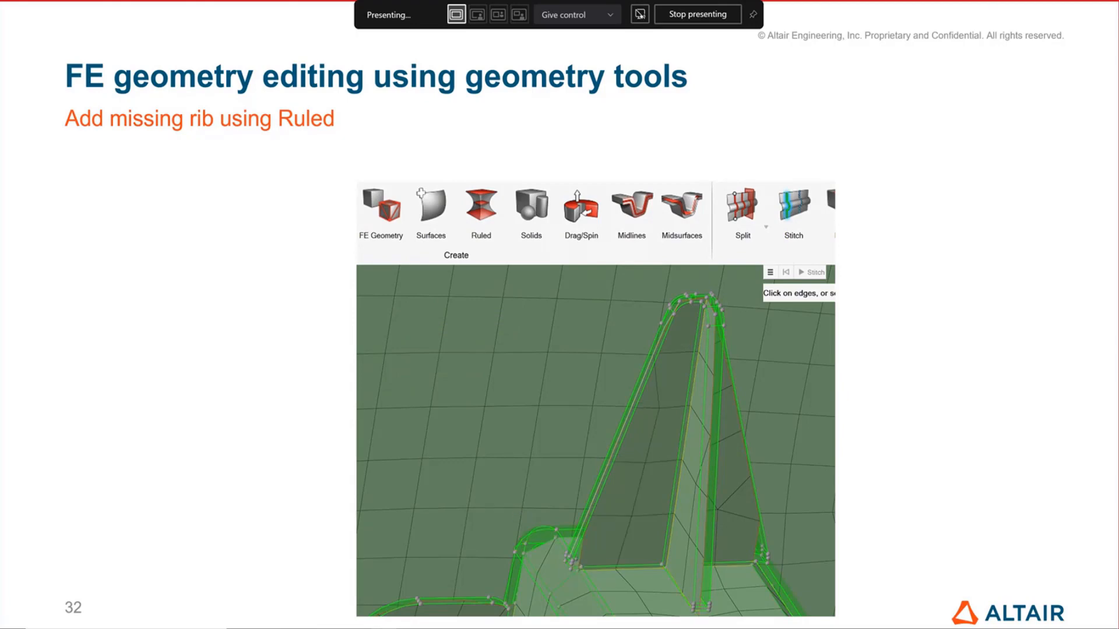
key(Right)
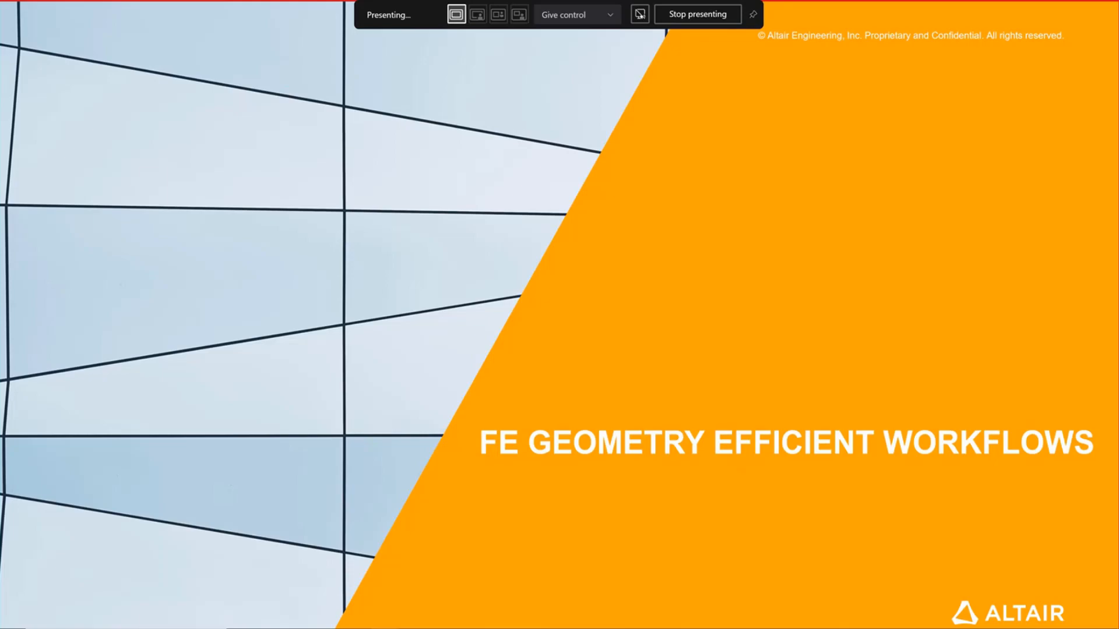
key(Escape)
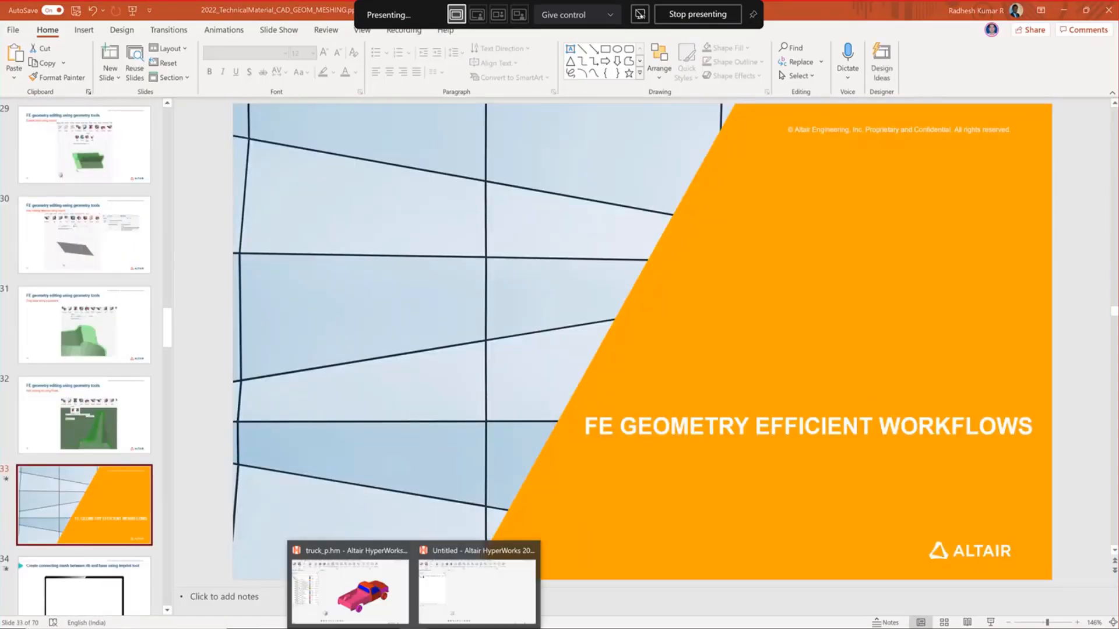
click(361, 594)
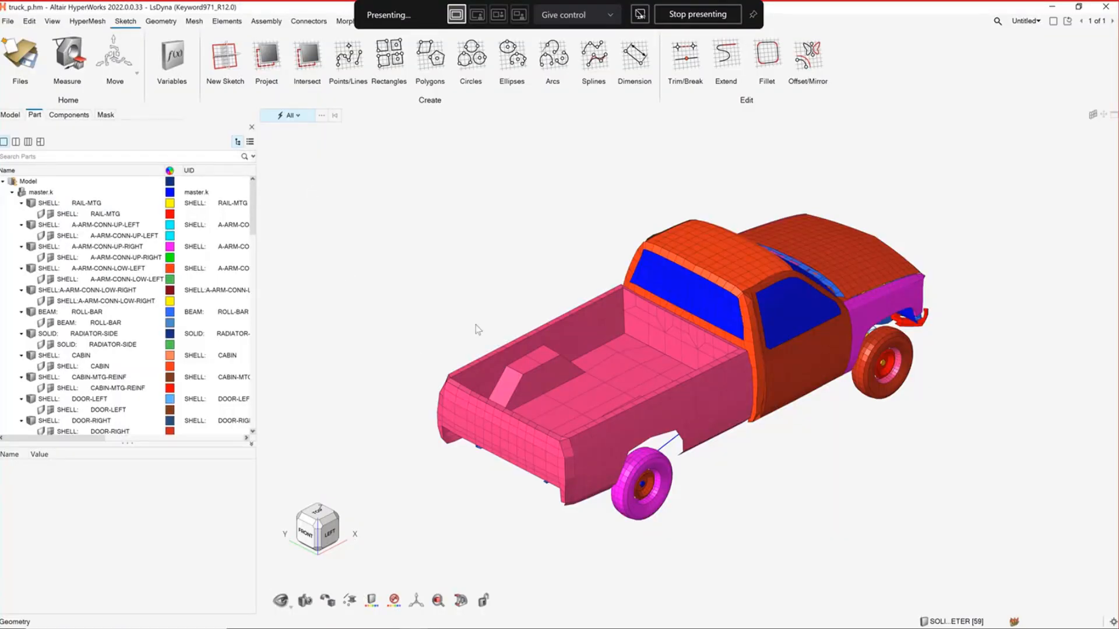
Convert all of the truck model's shell elements to FE geometry with the FE Geometry From Elements tool
right_drag(497, 253, 450, 259)
click(158, 23)
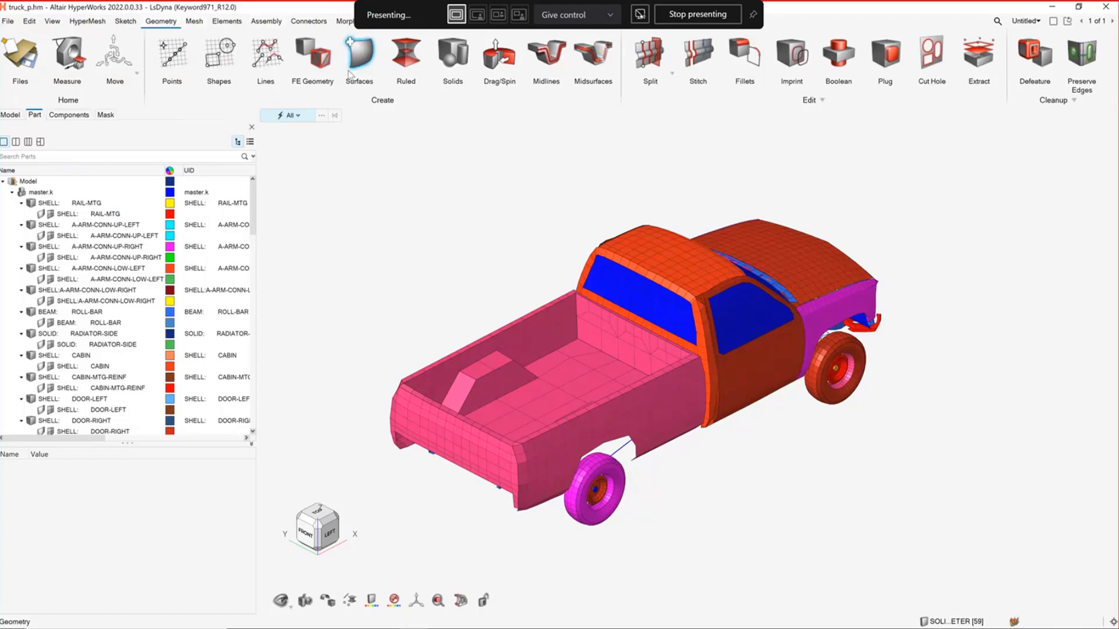
click(315, 61)
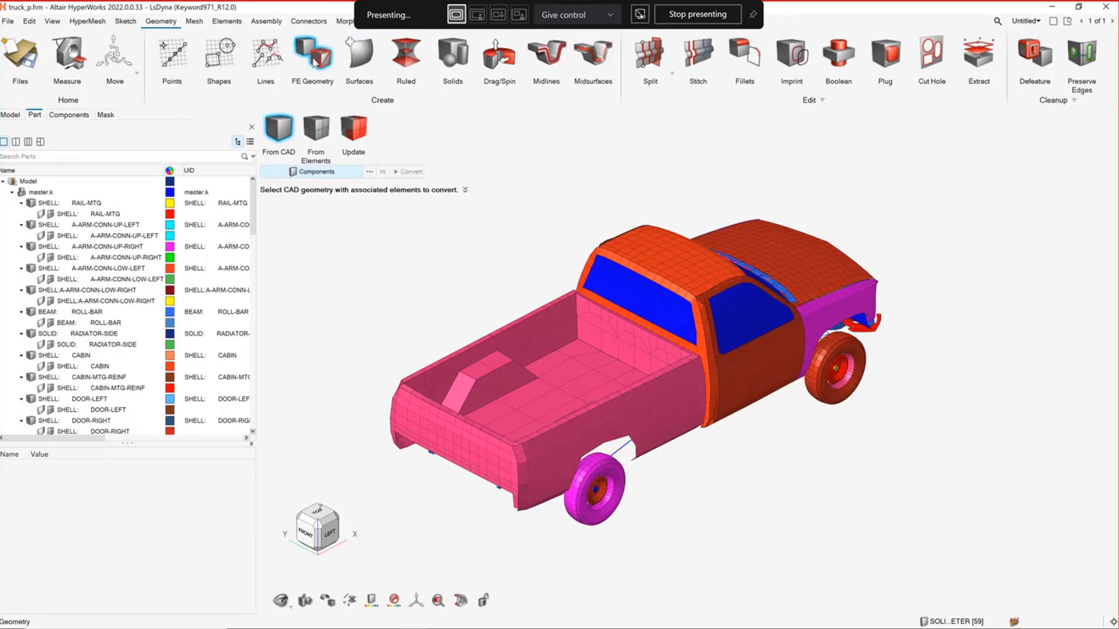
right_drag(421, 245, 468, 252)
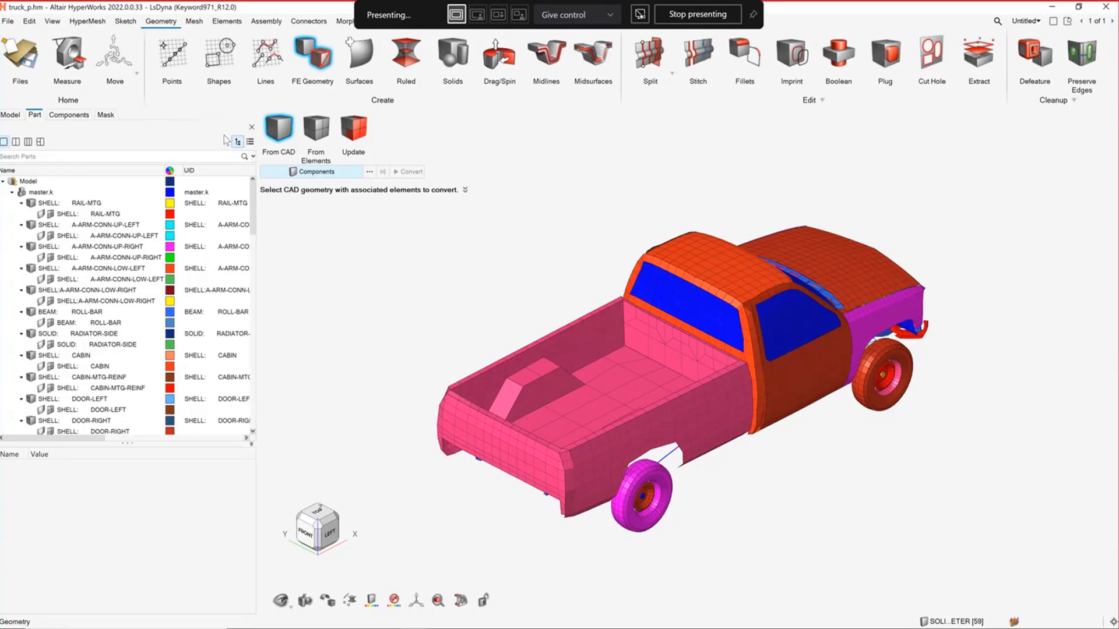
click(315, 128)
scroll(492, 260, down, 5)
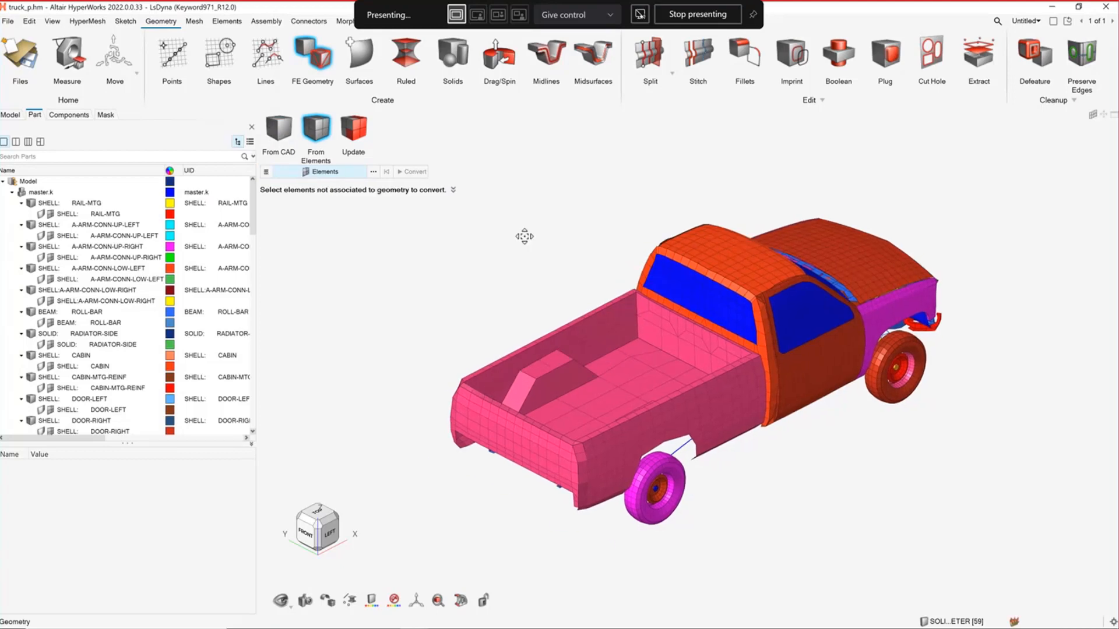
right_drag(565, 234, 577, 242)
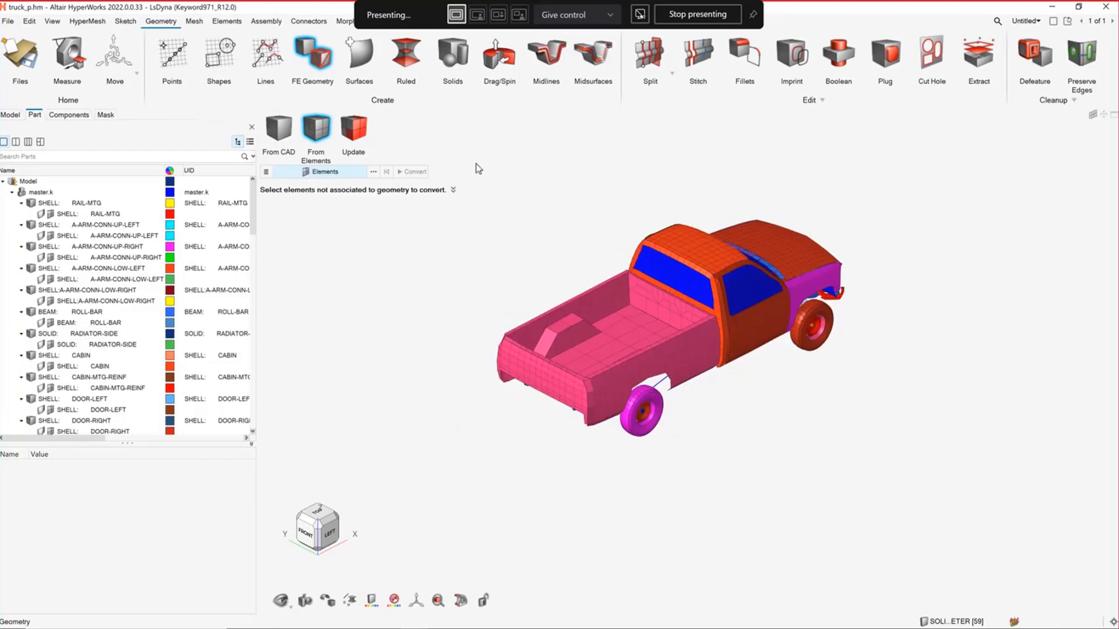
drag(474, 164, 945, 506)
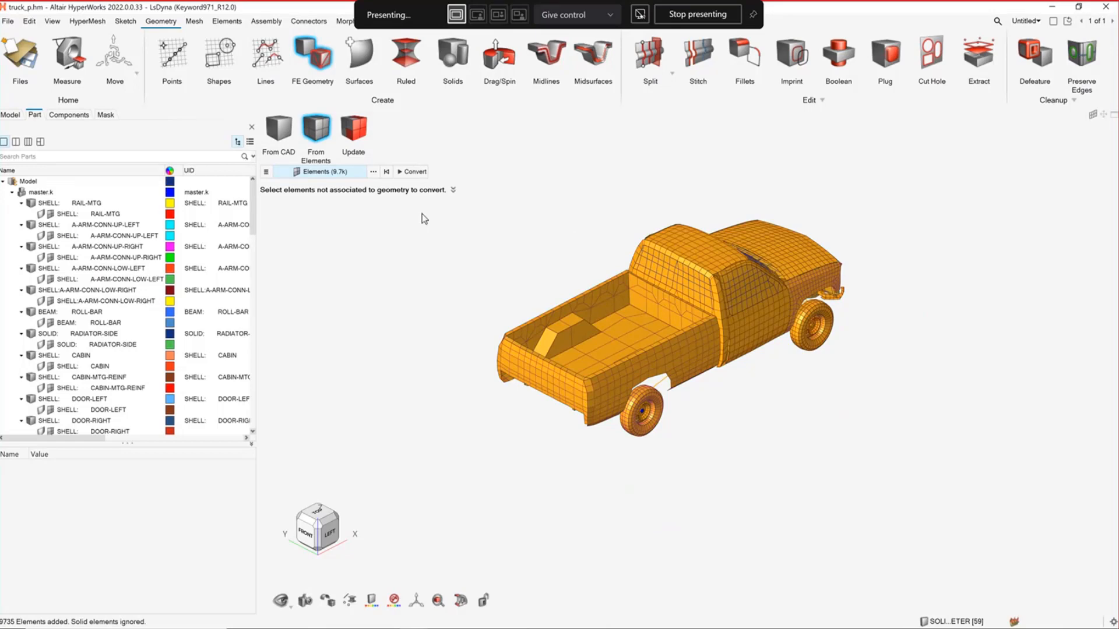
click(406, 172)
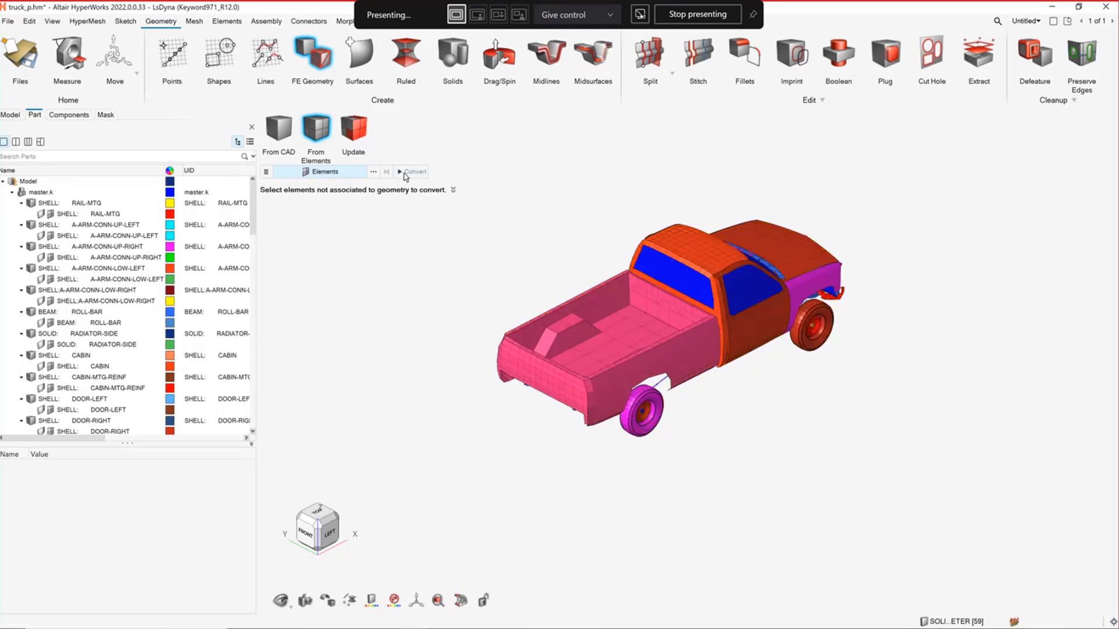
Colour the model by Topology, inspect the truck's generated edges and leave the FE Geometry tool
click(376, 602)
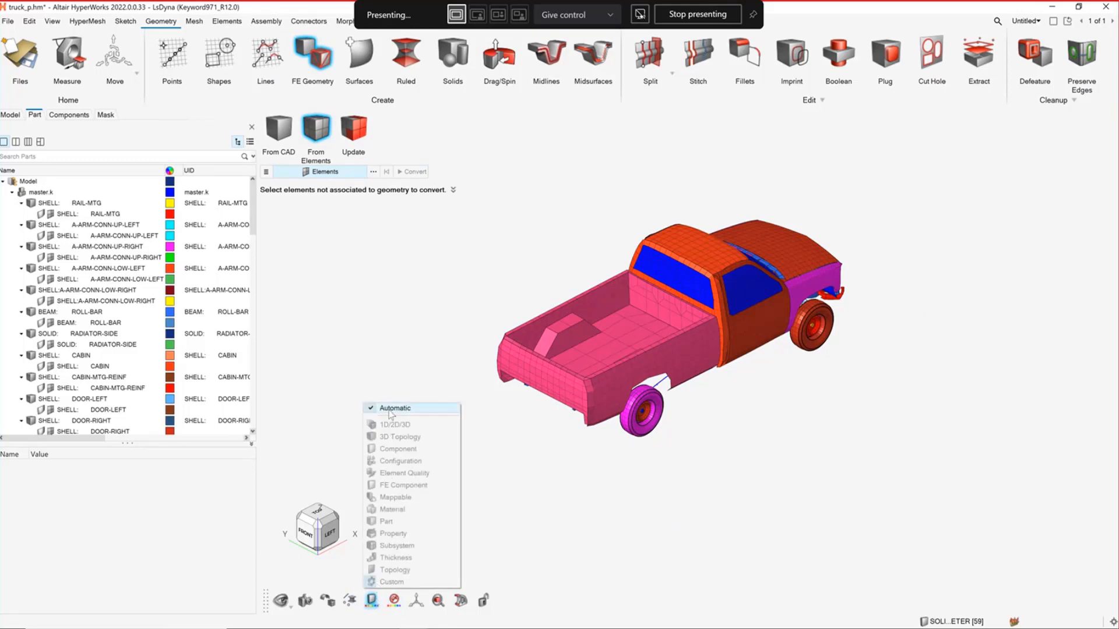
click(394, 570)
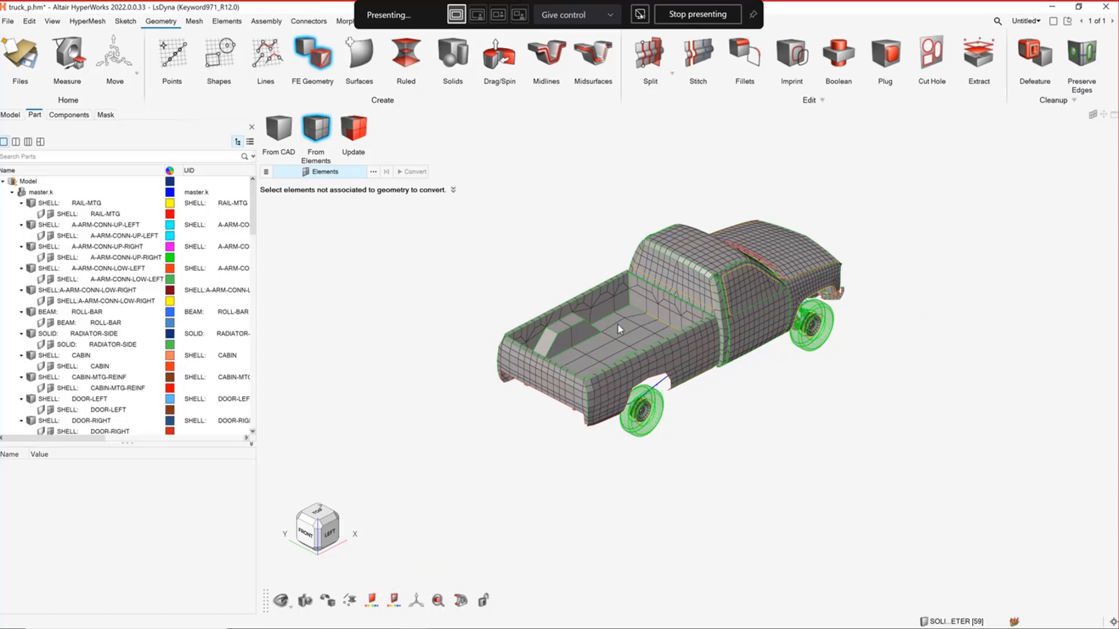
right_drag(624, 323, 596, 329)
scroll(598, 329, up, 6)
scroll(653, 327, down, 4)
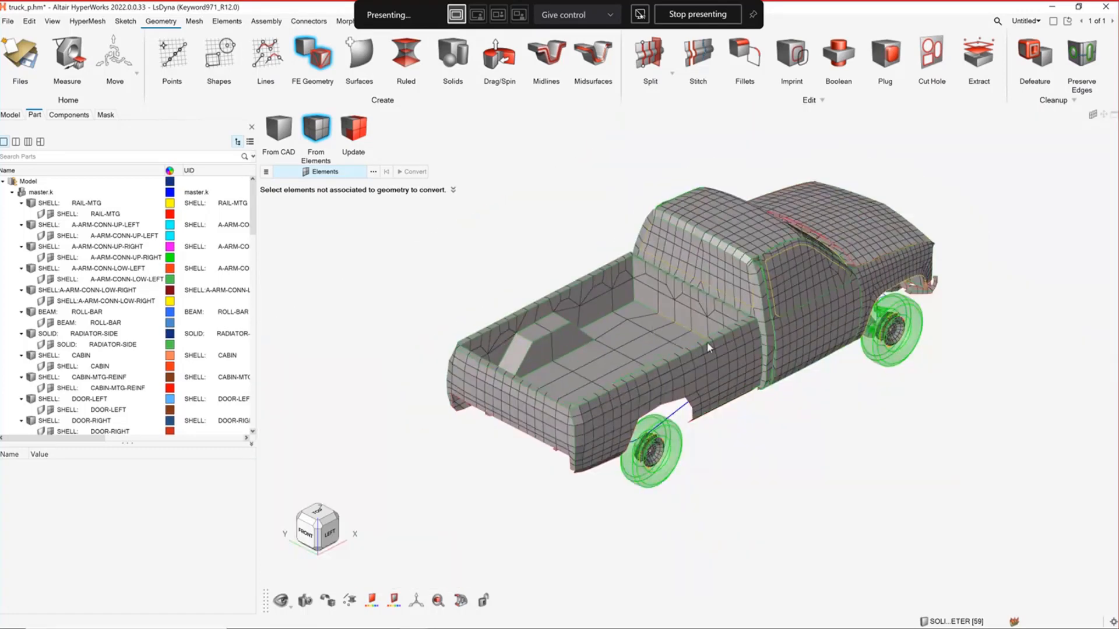
middle_drag(707, 347, 677, 357)
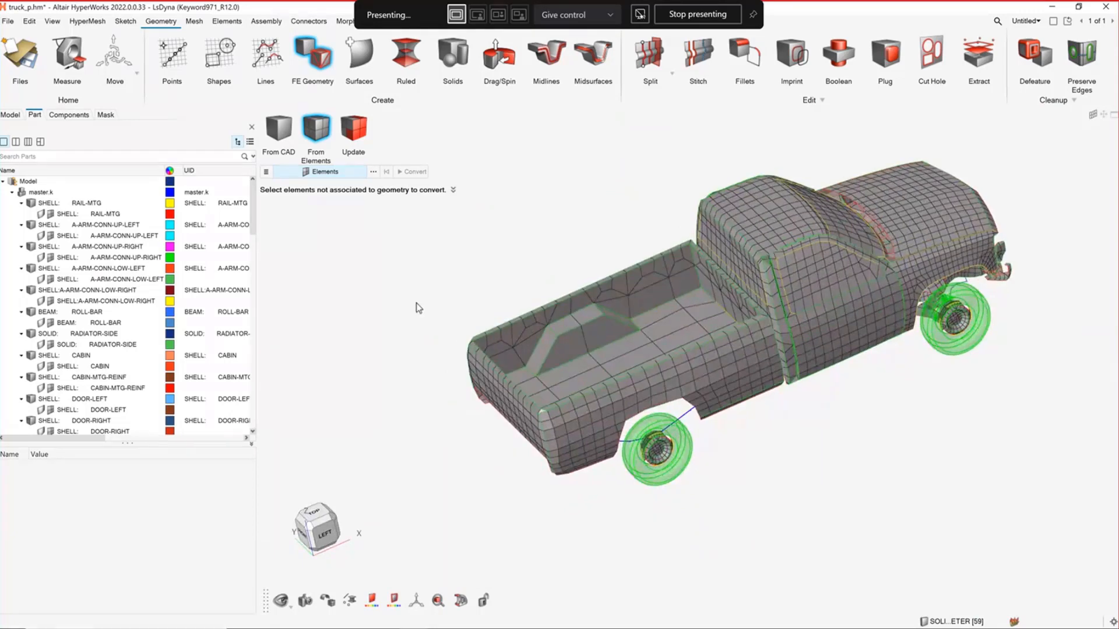
key(Escape)
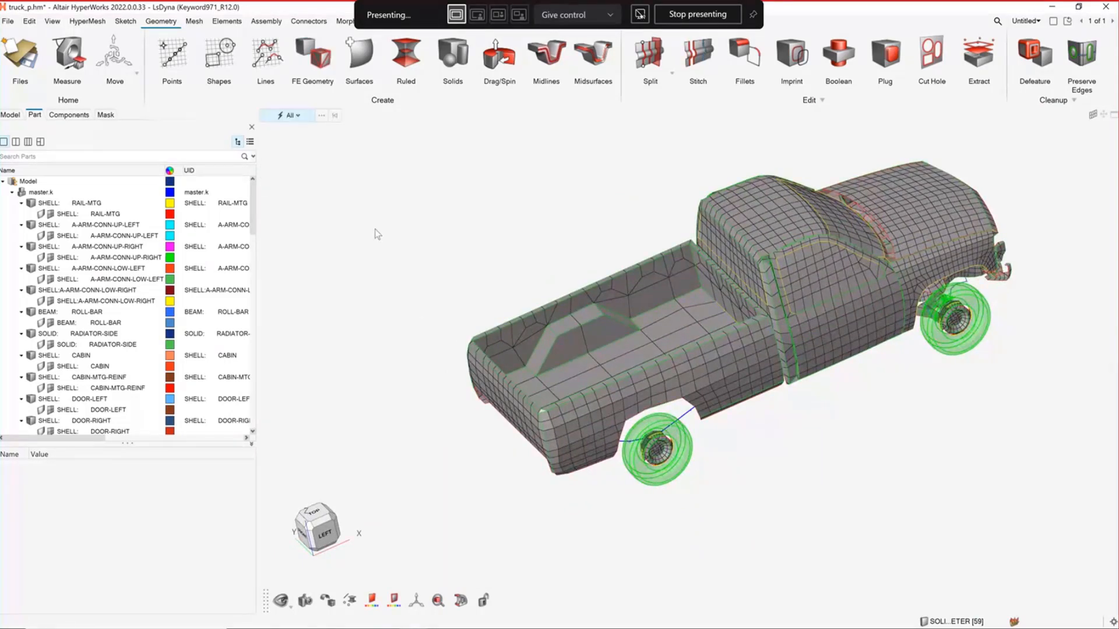
Limit selection to surfaces and pick the cab roof, side window and front fender surfaces one after another
key(s)
key(s)
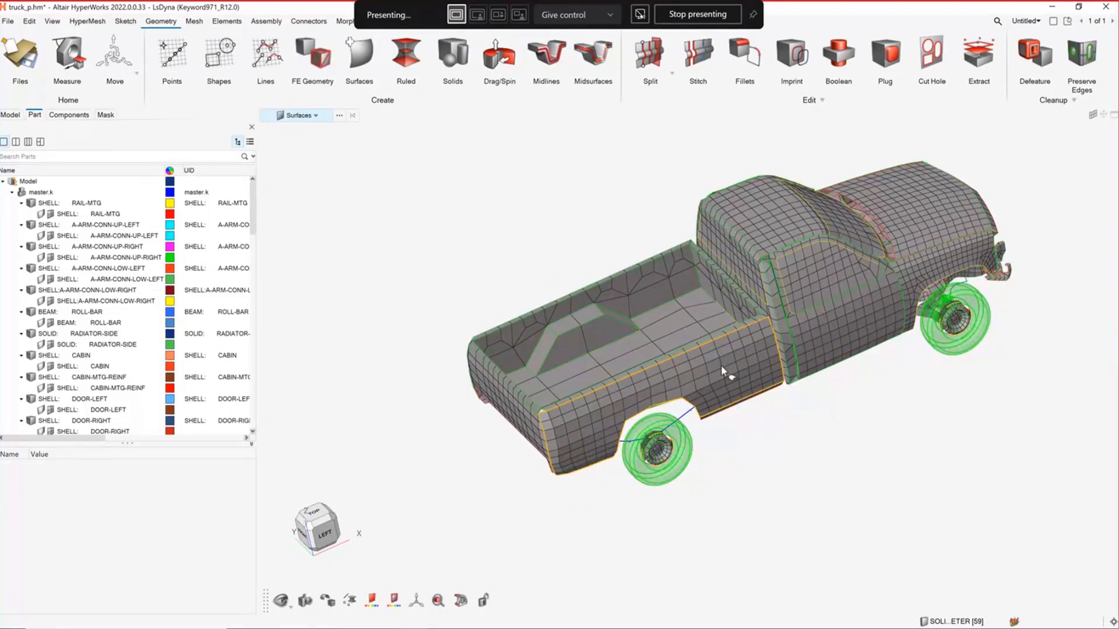
click(769, 227)
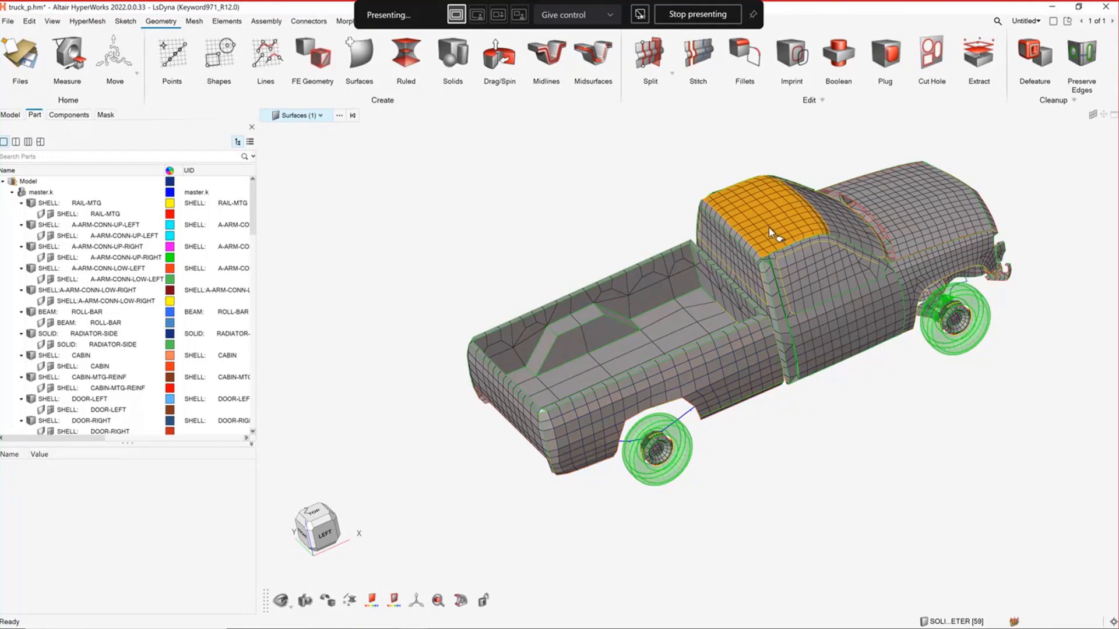
click(813, 269)
click(921, 267)
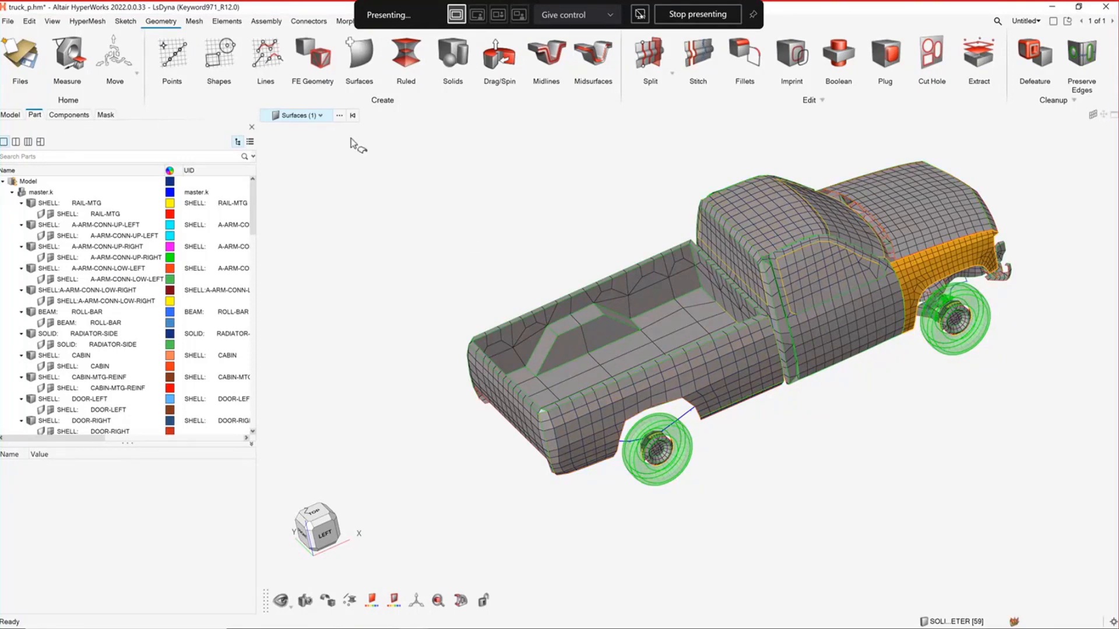
Open the mask browser and hide all geometry surfaces of the truck
scroll(614, 451, up, 5)
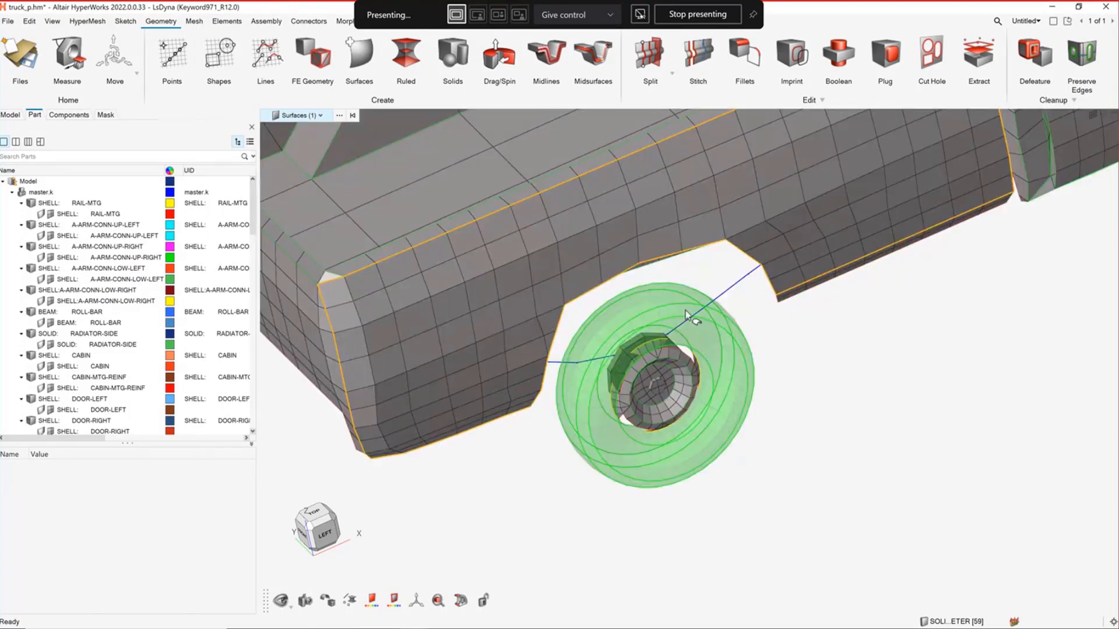
middle_drag(686, 312, 720, 305)
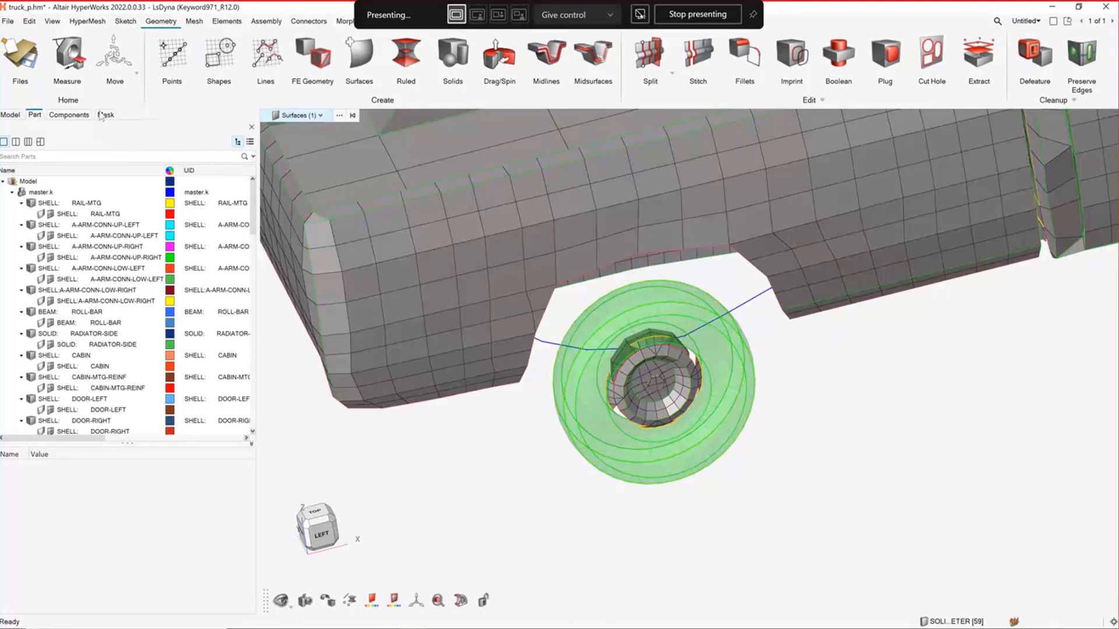
click(105, 115)
scroll(792, 443, down, 5)
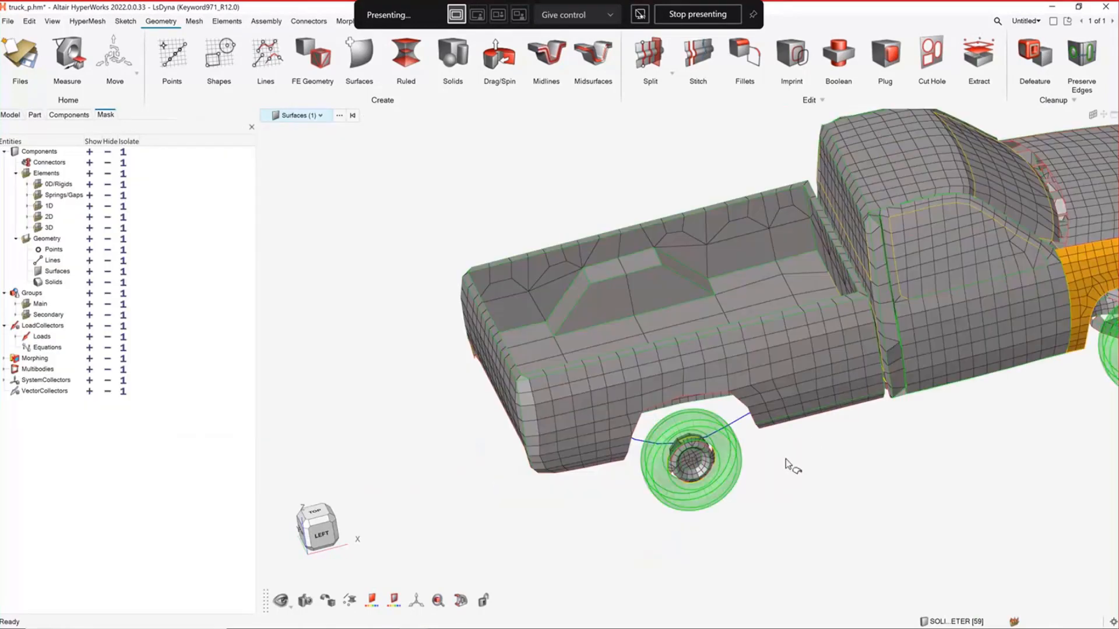
scroll(791, 467, down, 5)
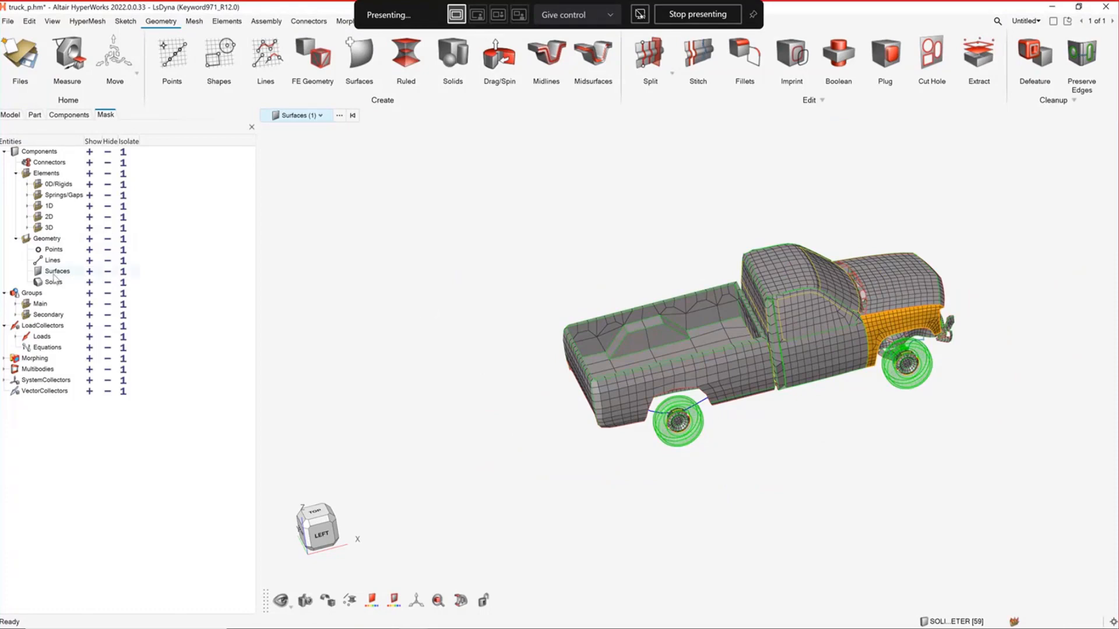
click(107, 273)
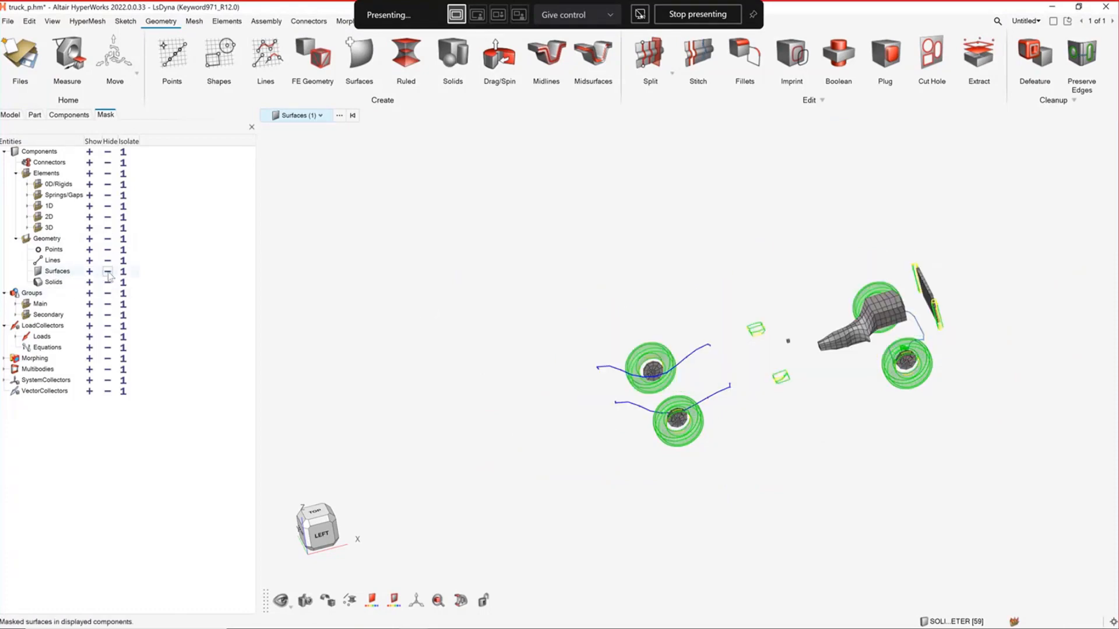
right_drag(724, 475, 629, 454)
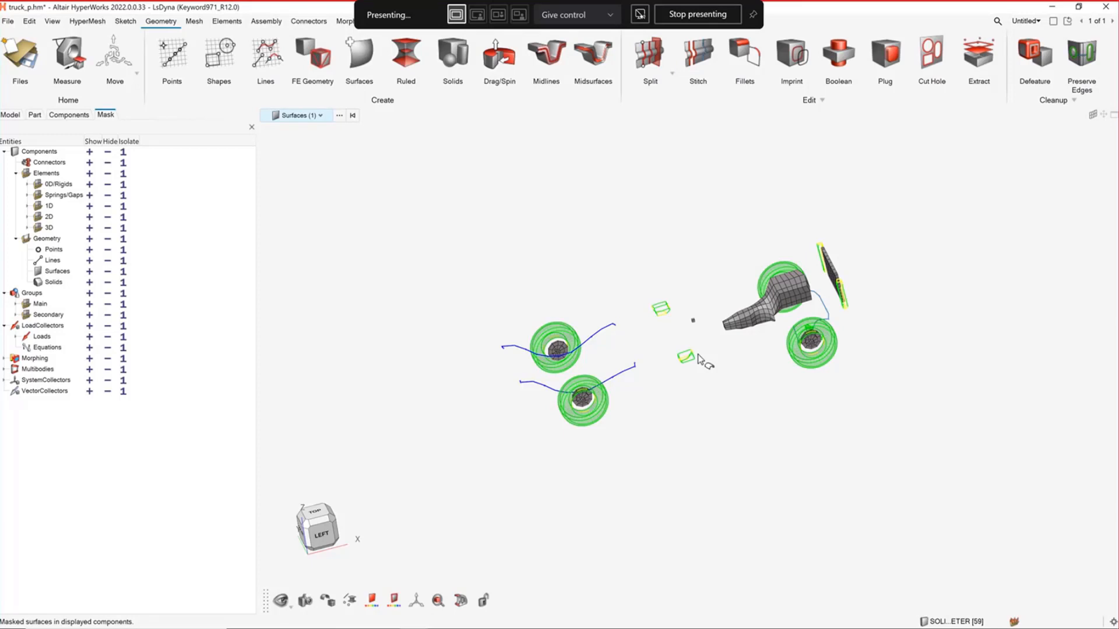
Hide the geometry solids and lines, and inspect the remaining 3D elements of the truck
click(108, 283)
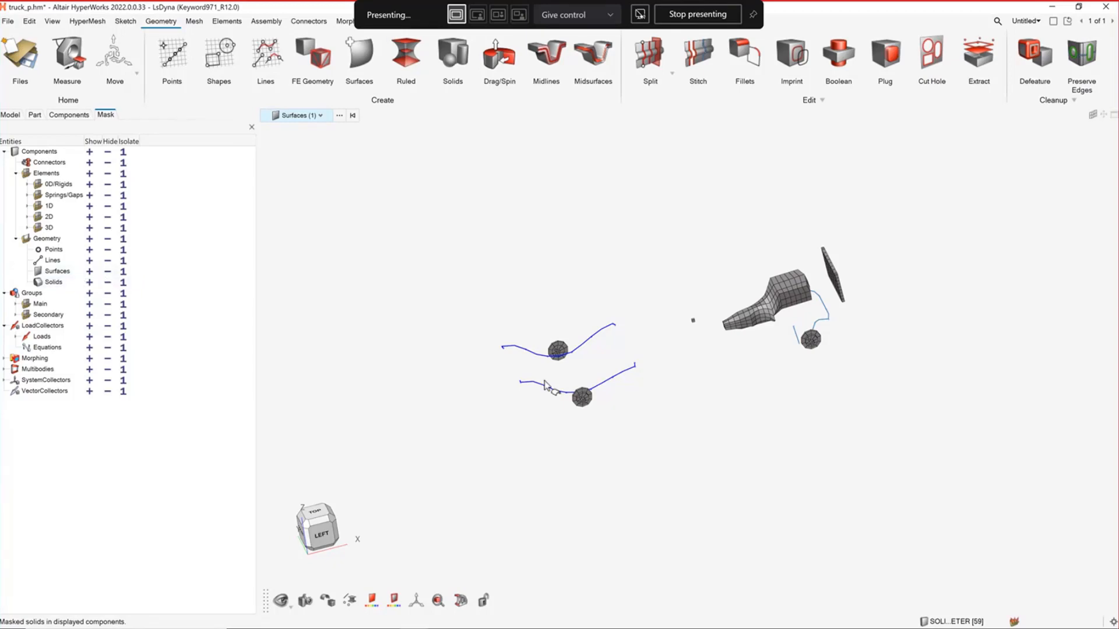
click(108, 261)
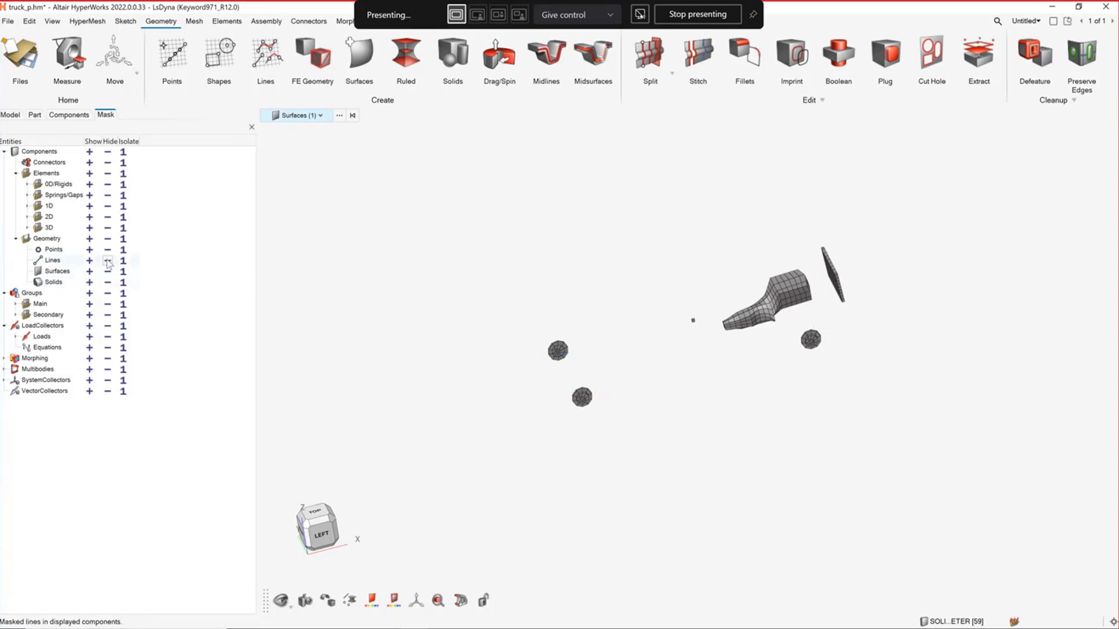
middle_drag(708, 382, 751, 428)
scroll(638, 402, up, 5)
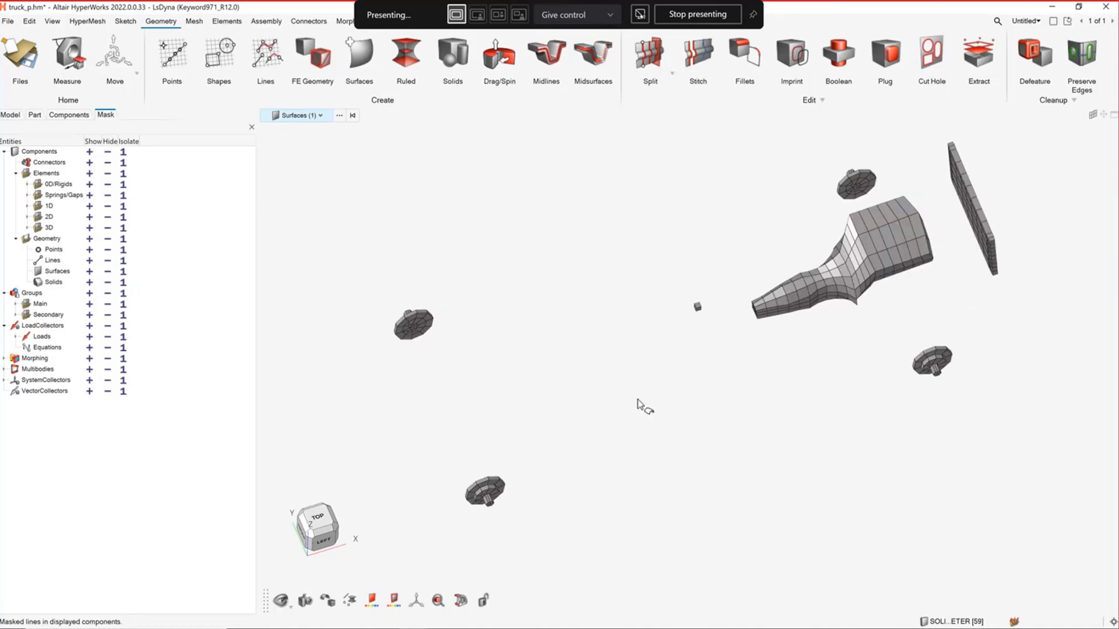
middle_drag(637, 393, 610, 406)
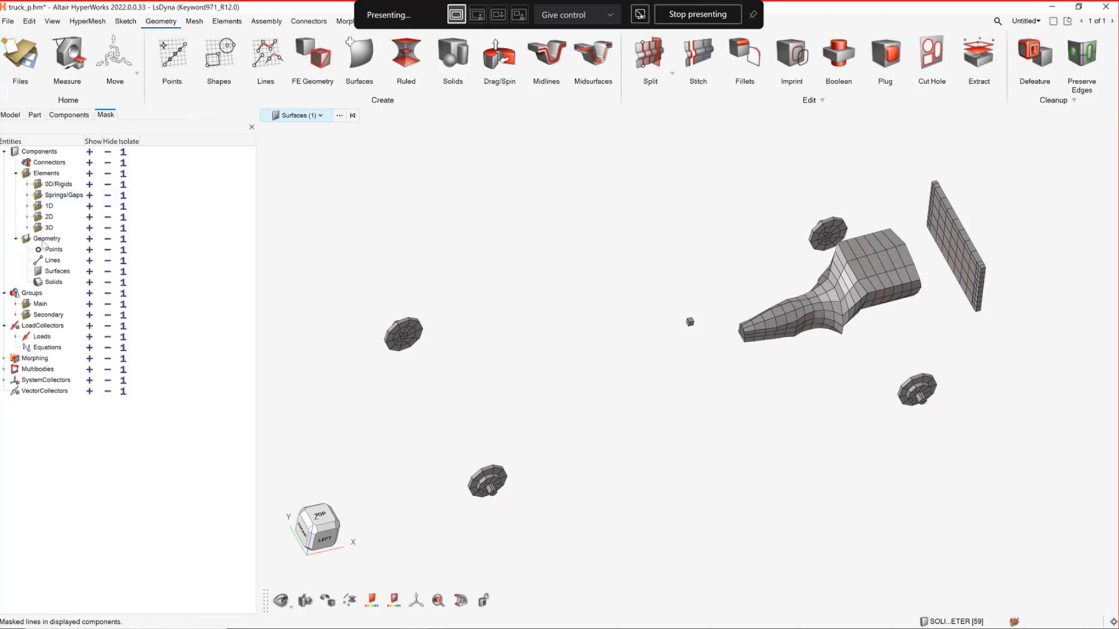
Hide the 3D elements and show the geometry lines, surfaces and solids again
click(108, 229)
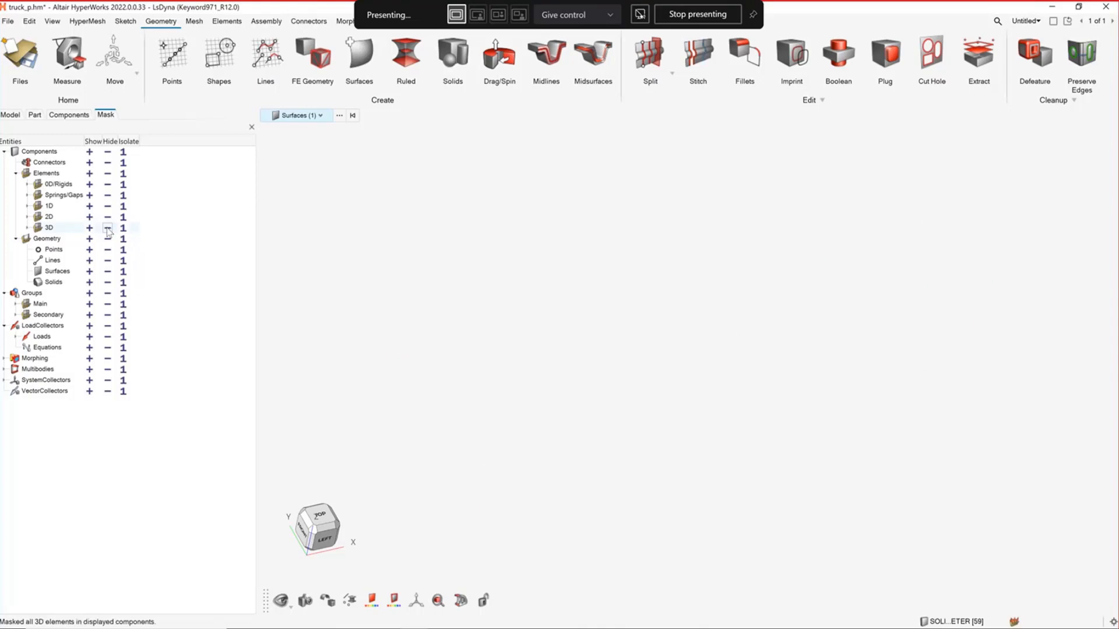
click(89, 261)
click(89, 283)
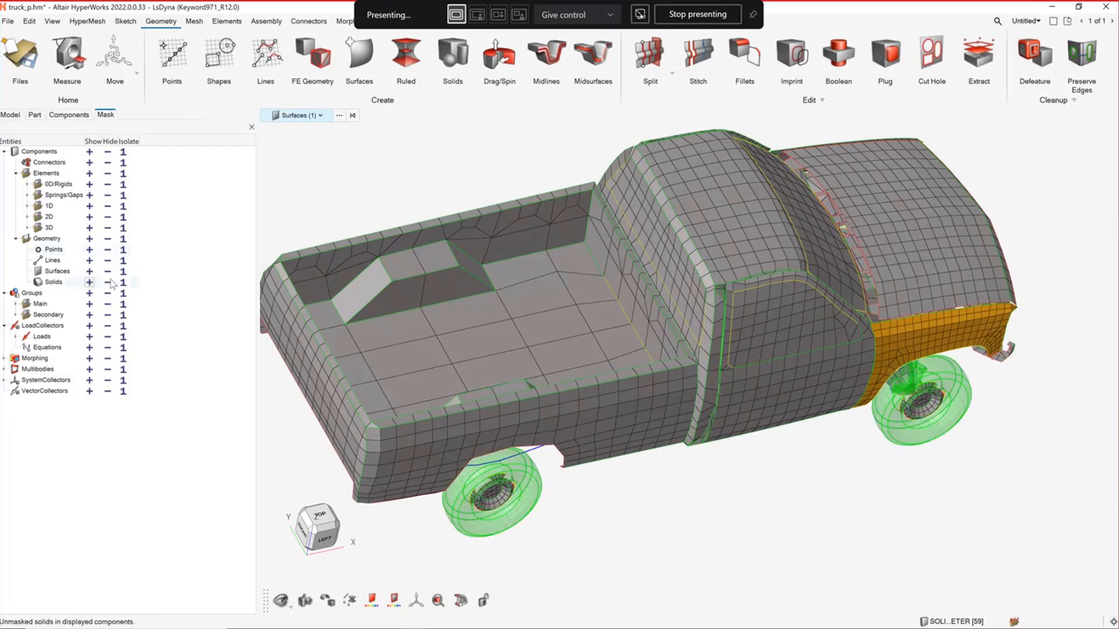
Hide the geometry solids, clear the surface selection and inspect the truck bed and cab surfaces
click(108, 282)
scroll(653, 349, down, 3)
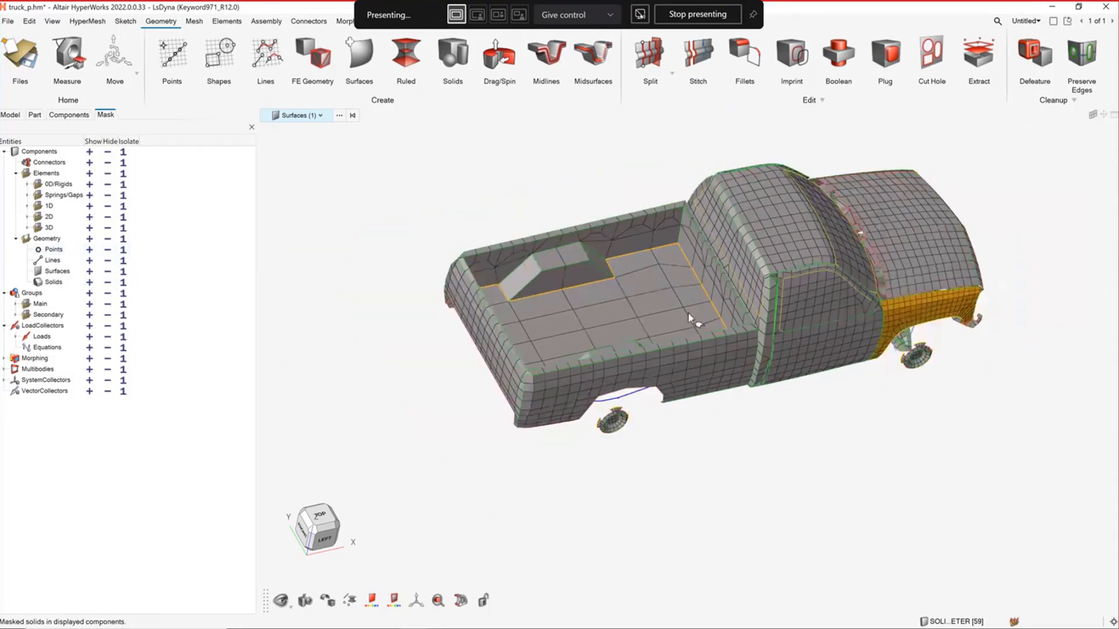
ctrl+drag(690, 318, 390, 243)
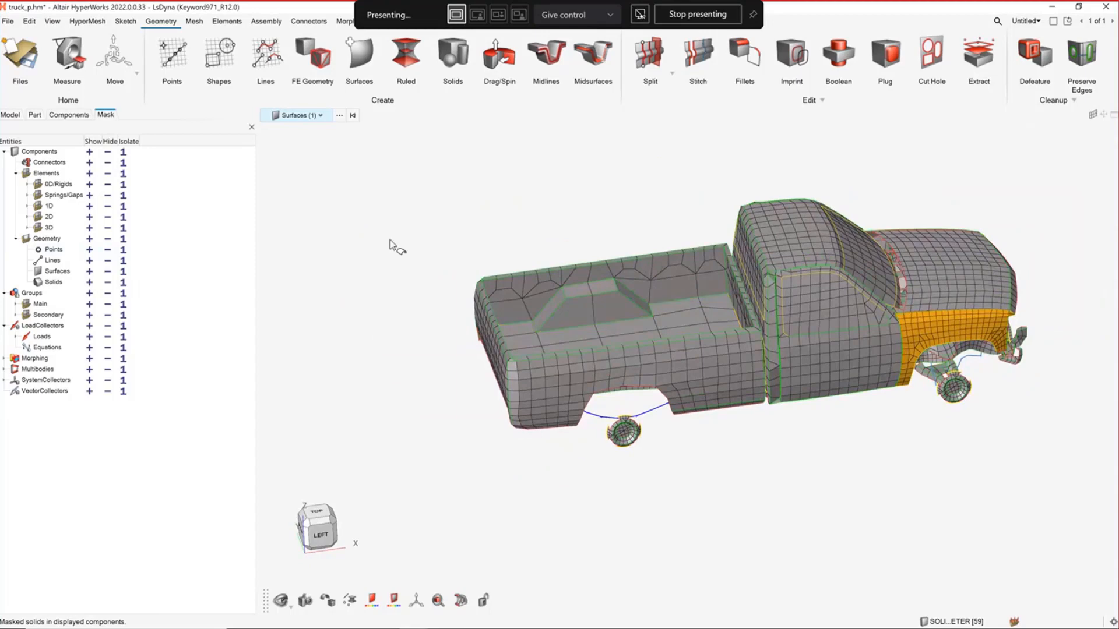
key(Escape)
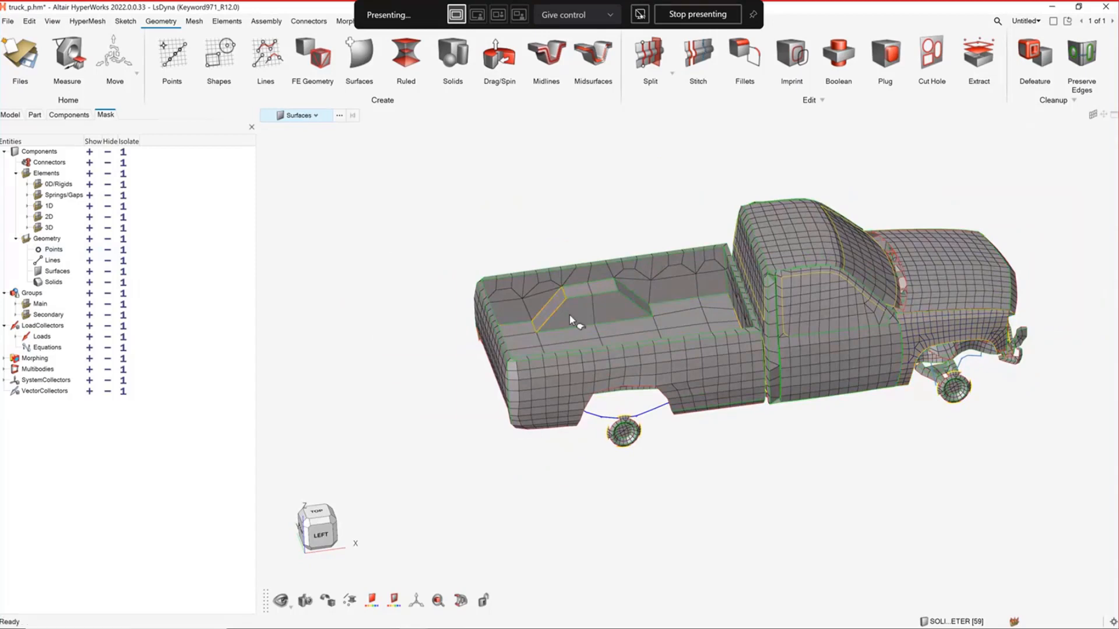
right_drag(569, 315, 533, 321)
scroll(591, 320, up, 5)
scroll(642, 308, down, 3)
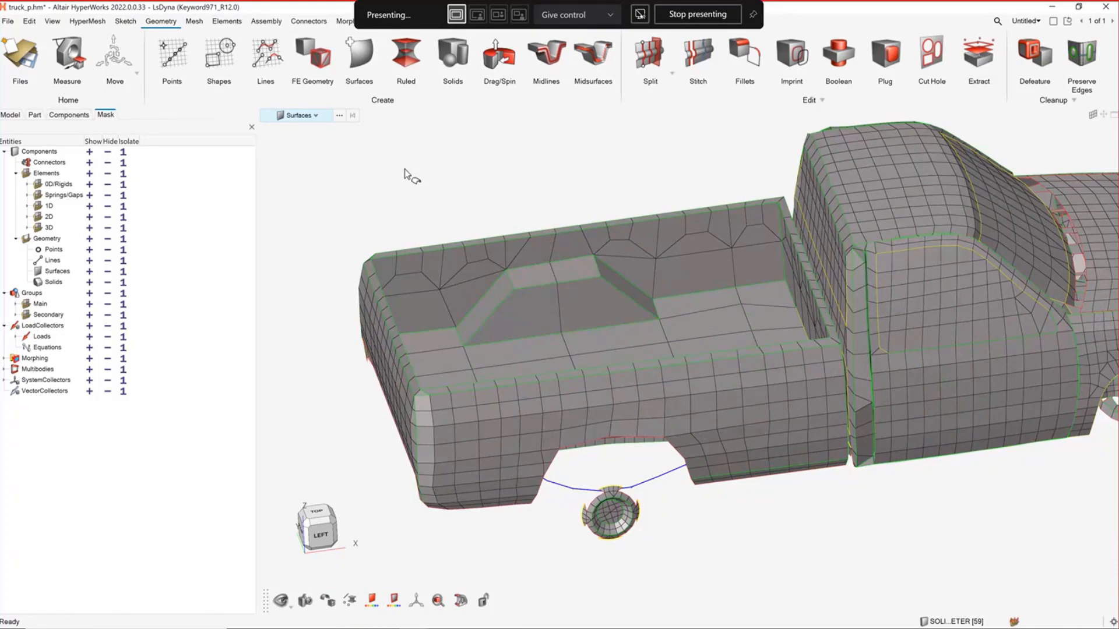
Hide two selected shell elements on the truck bed's outer side panel, inspect the bed, and undo the hiding
key(e)
click(719, 403)
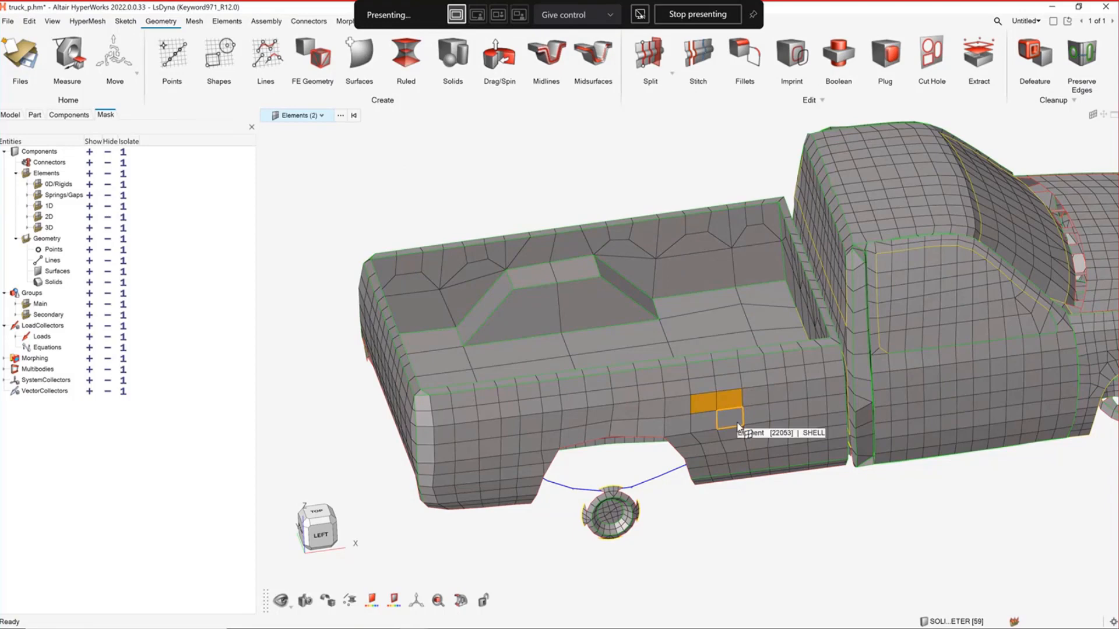
right_click(732, 399)
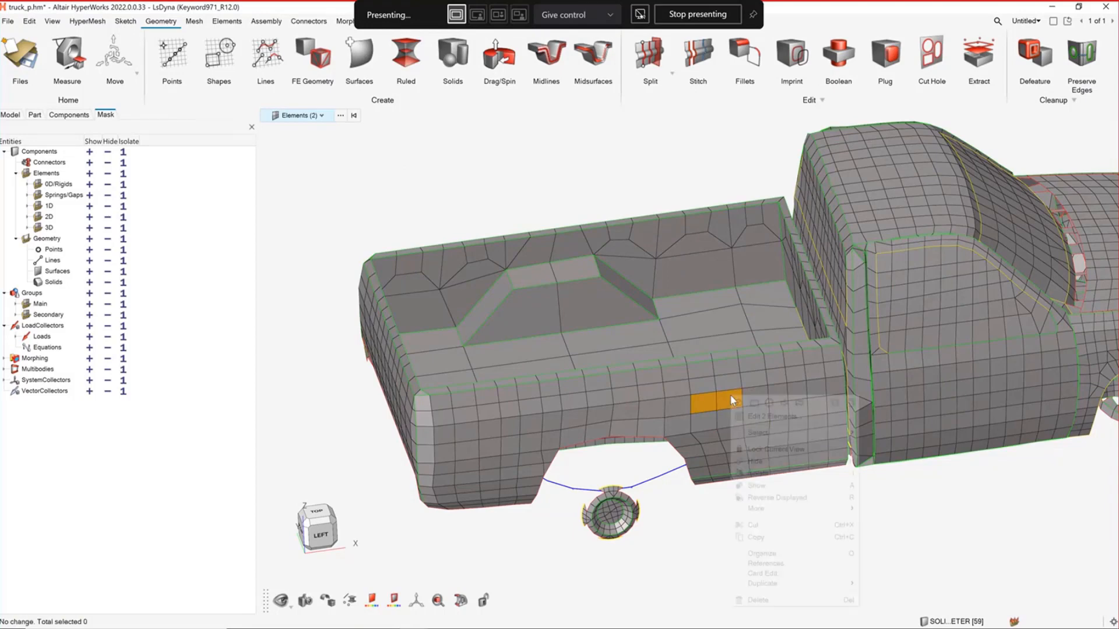
click(757, 462)
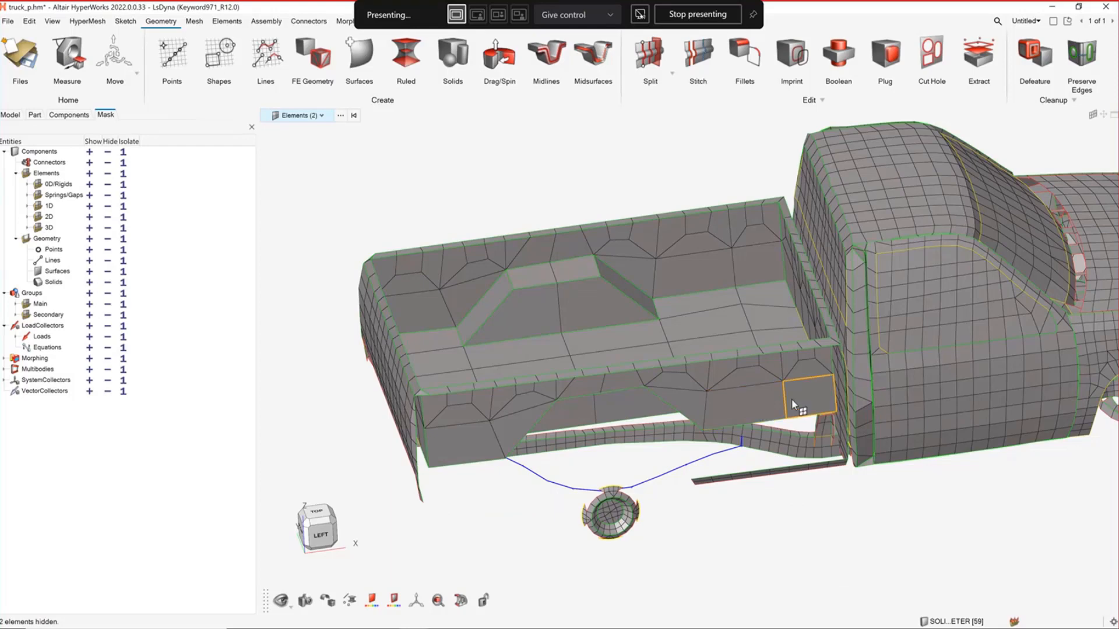
middle_drag(761, 257, 817, 258)
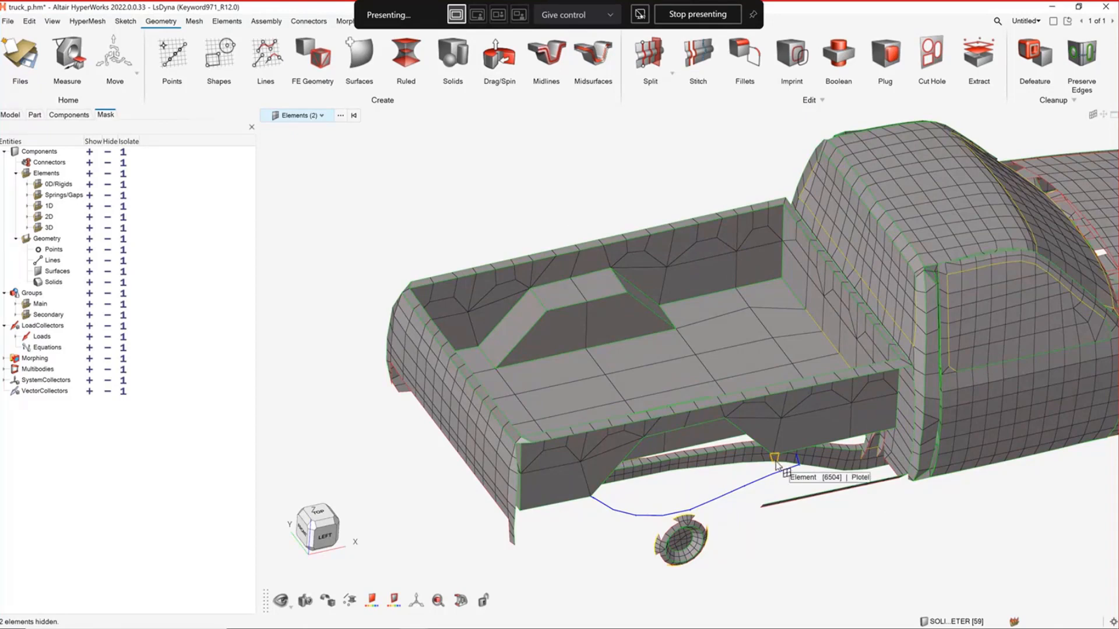
key(ctrl+z)
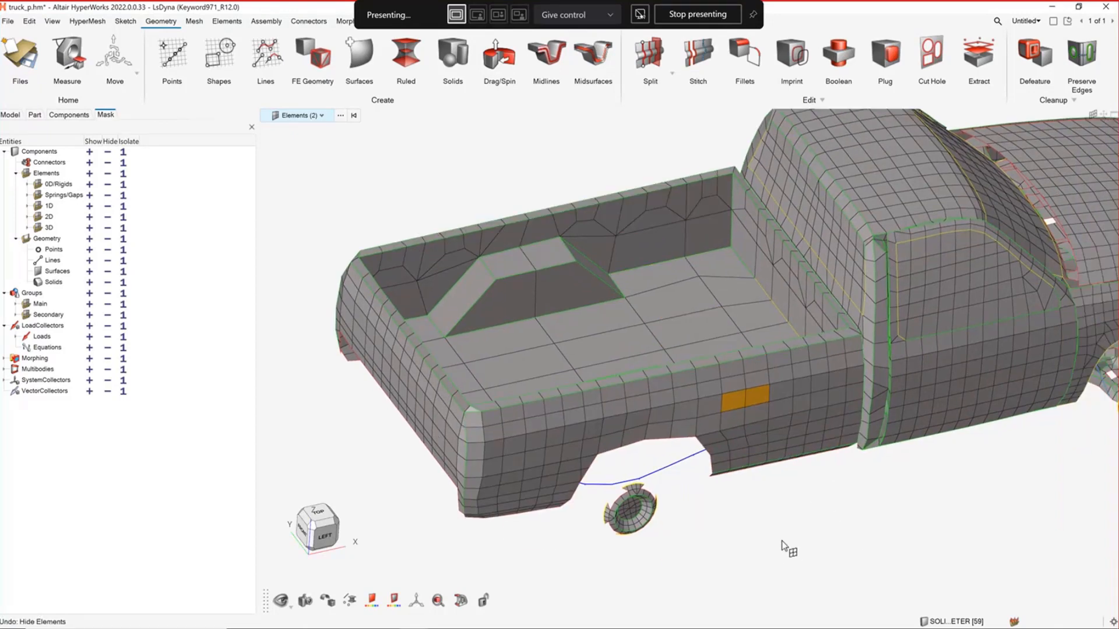
Isolate the two selected elements on the truck bed's outer side panel and clear the selection
right_click(754, 400)
click(781, 478)
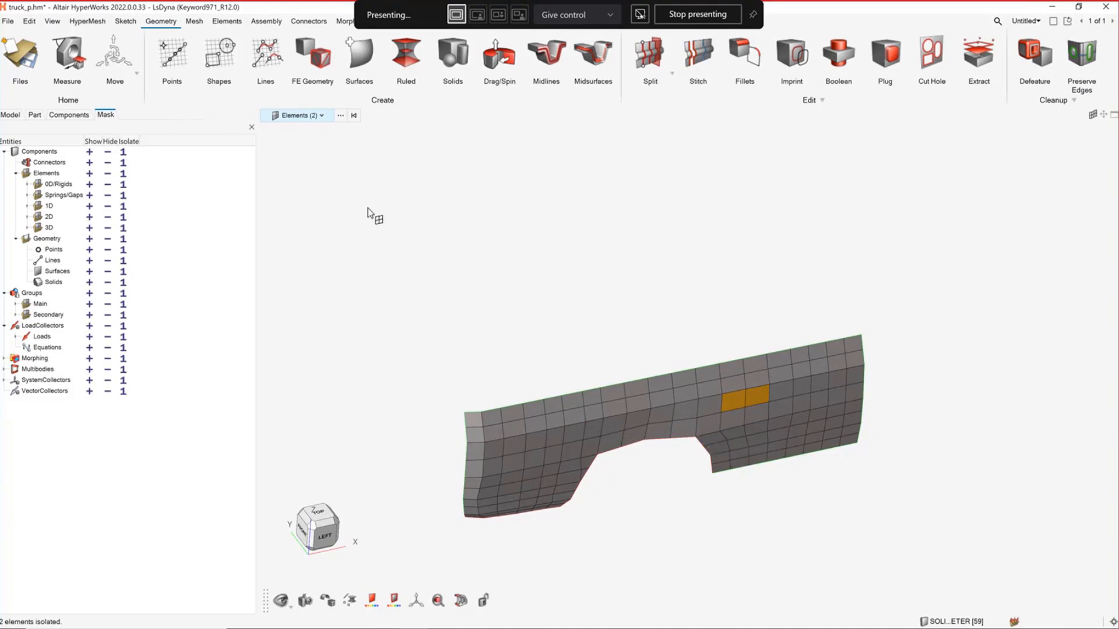
key(a)
key(Escape)
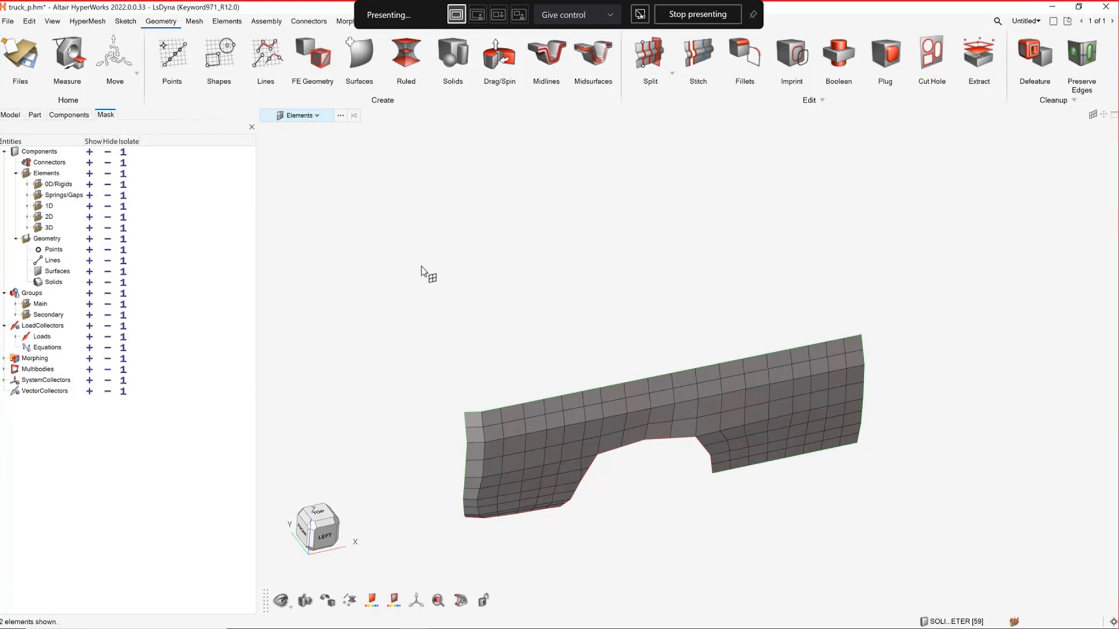
Show all surfaces of the truck again and inspect its cab and bed from the side
key(s)
key(a)
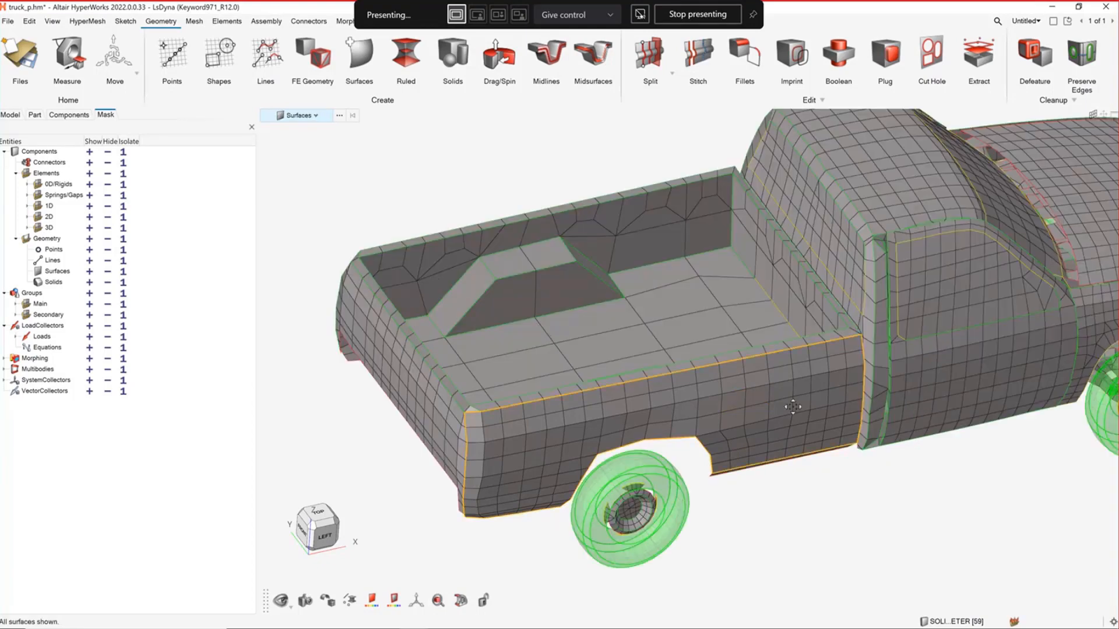
right_drag(794, 407, 701, 387)
scroll(702, 387, down, 1)
middle_drag(716, 452, 680, 424)
right_drag(688, 376, 721, 369)
right_drag(875, 375, 710, 379)
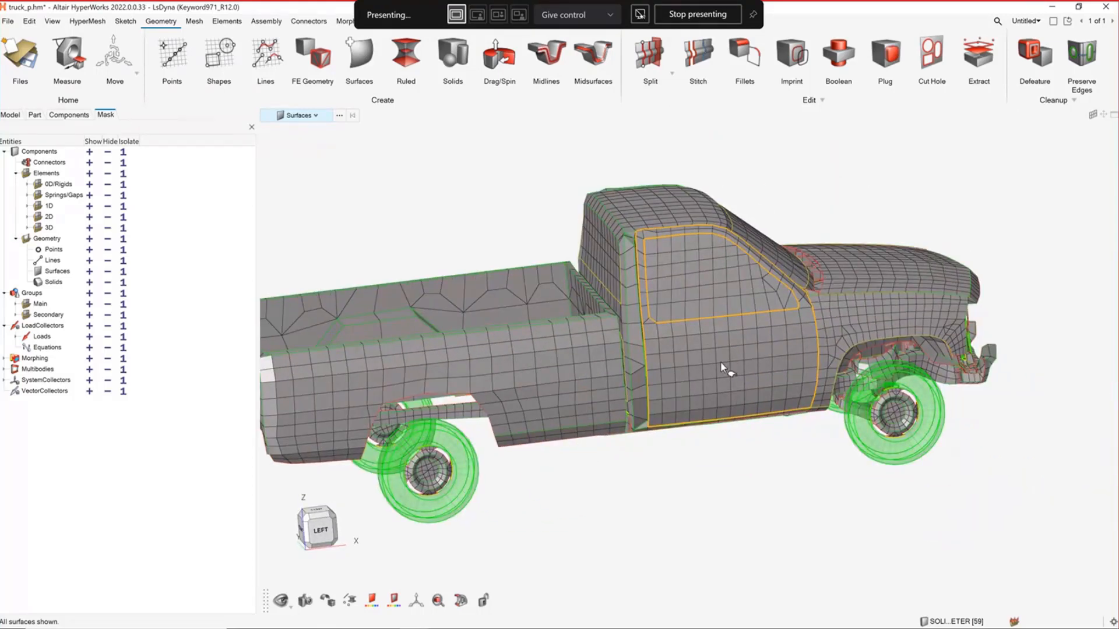
Select the cab door surface, convert the selection to its elements, and clear it
click(706, 355)
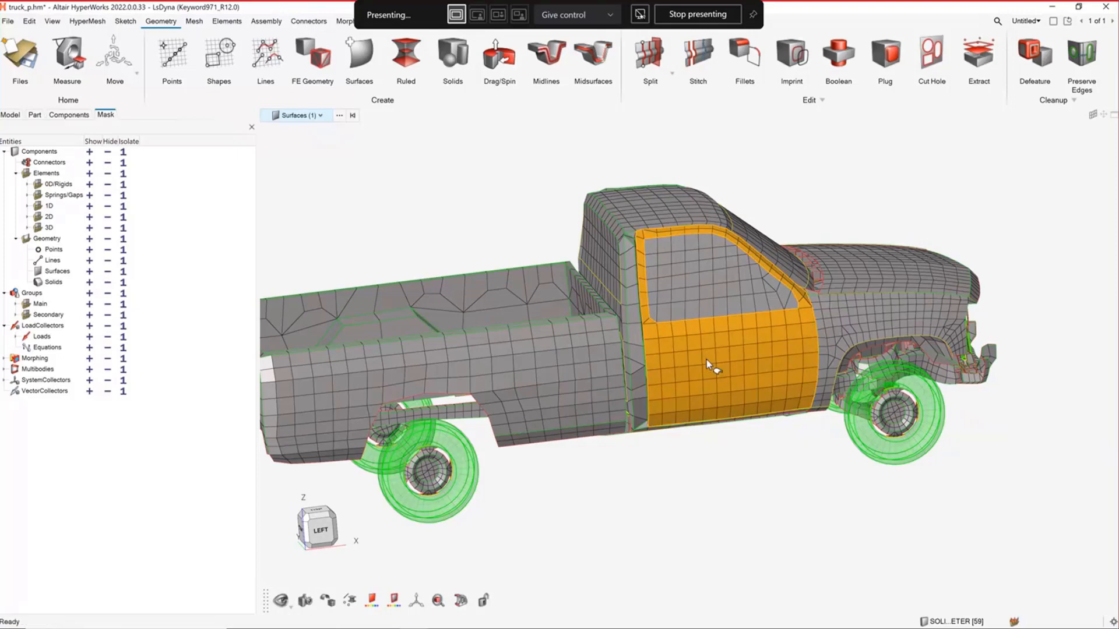
key(e)
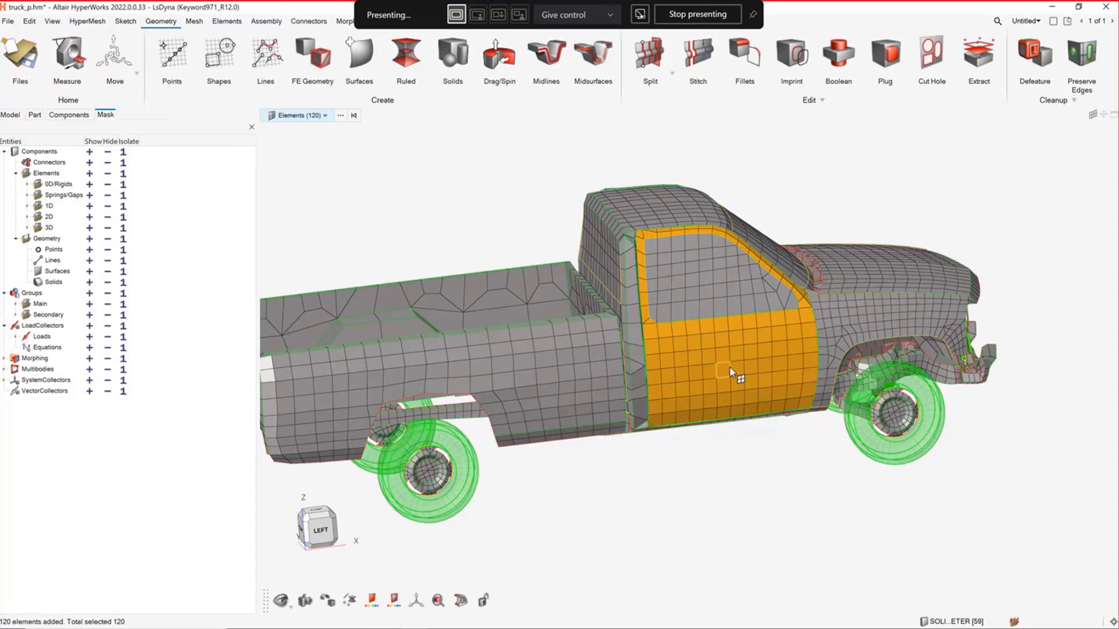
key(Escape)
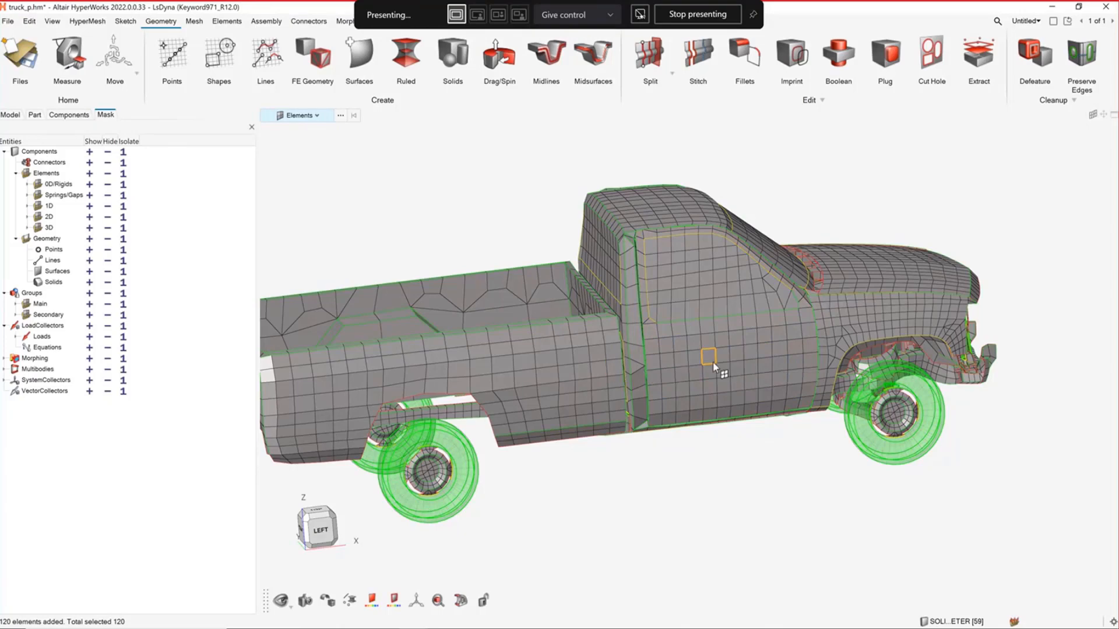
Isolate the cab door surface and clear the surface selection
key(s)
click(721, 359)
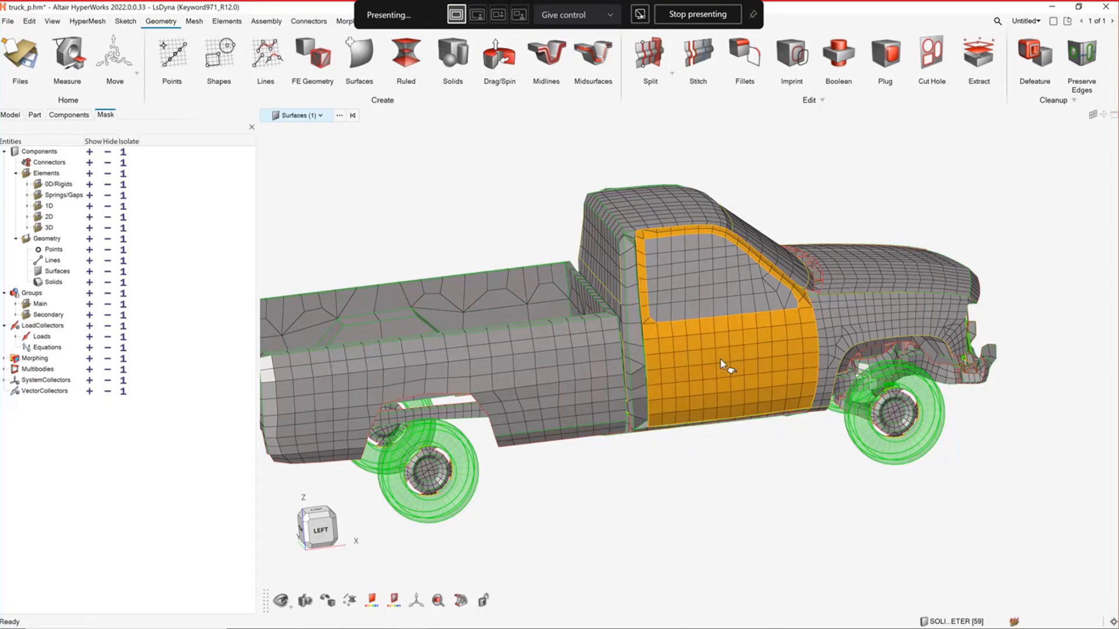
right_click(720, 359)
click(752, 447)
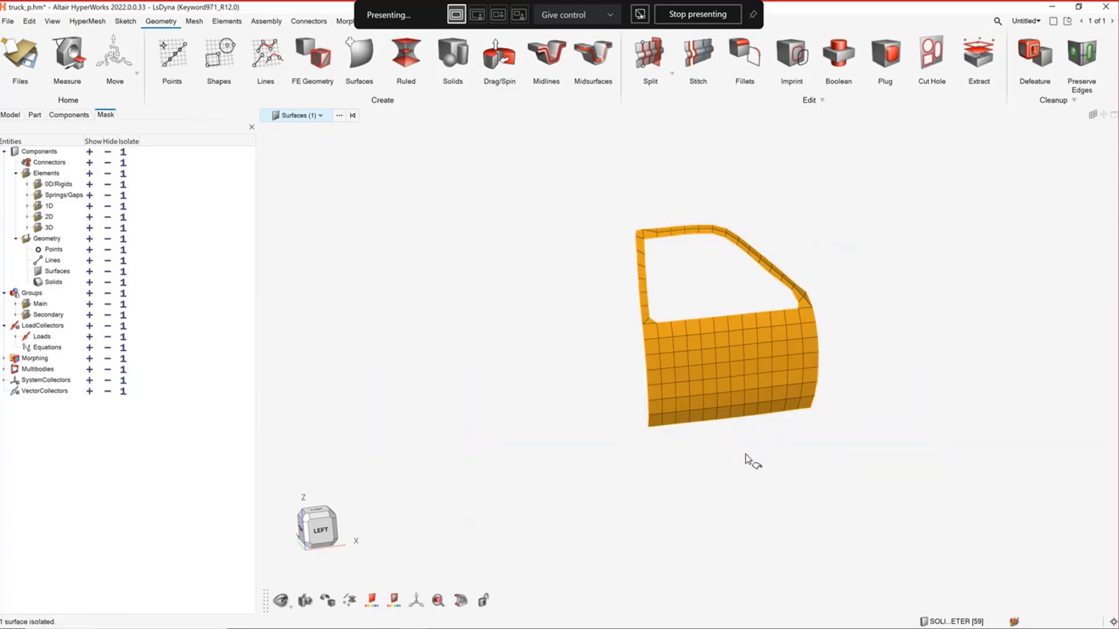
scroll(746, 457, up, 2)
click(491, 318)
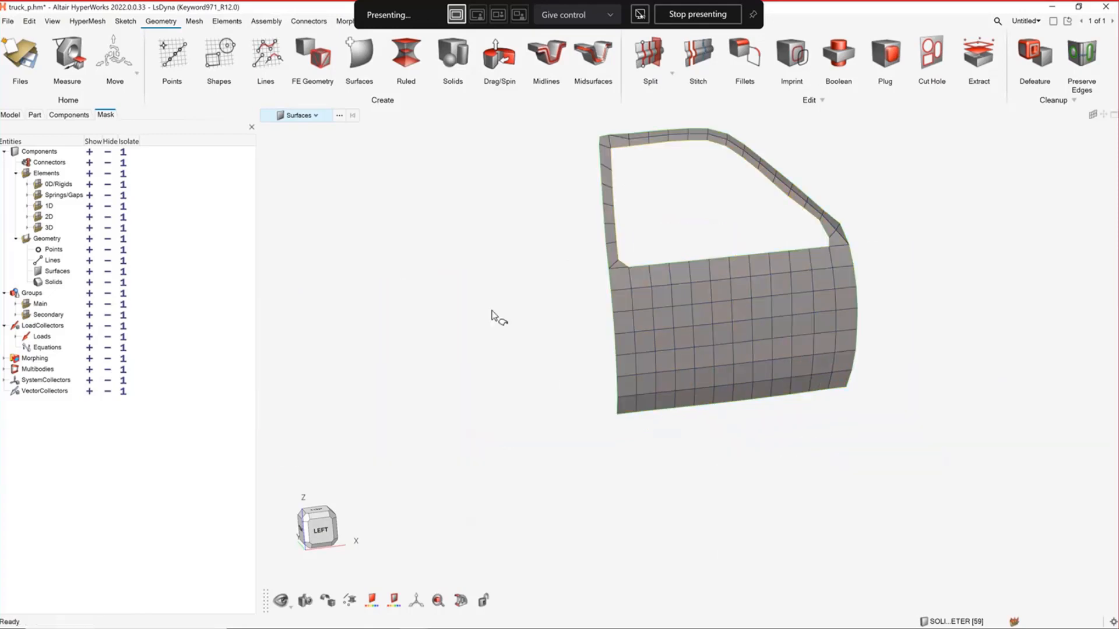
Delete a two-by-two block of elements in the middle of the door panel and inspect the door
key(e)
drag(716, 309, 743, 338)
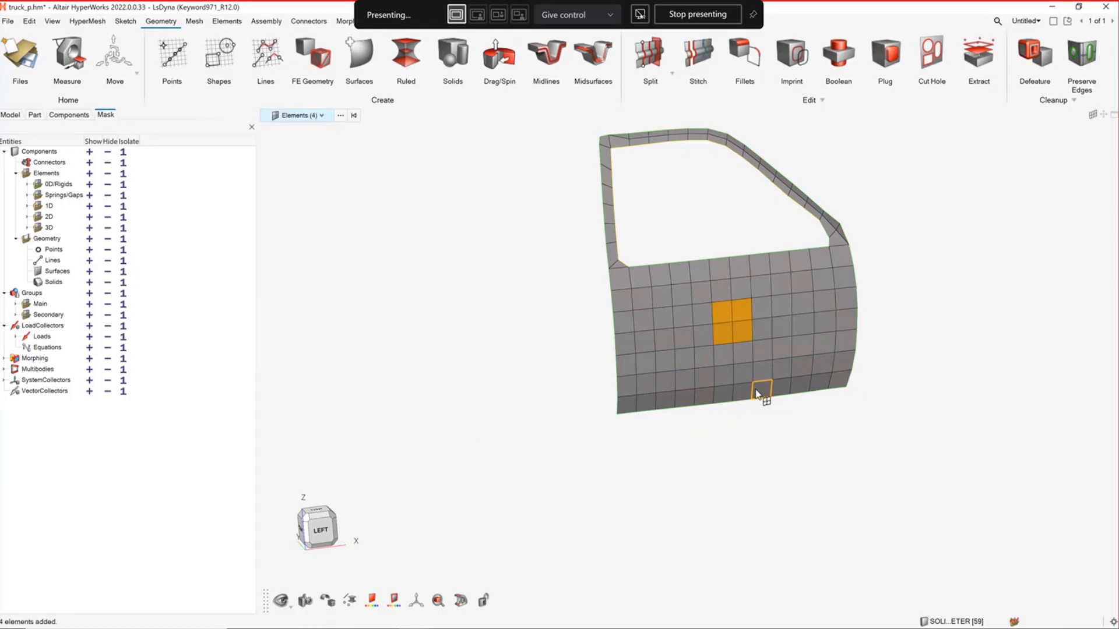
key(Delete)
scroll(587, 317, up, 5)
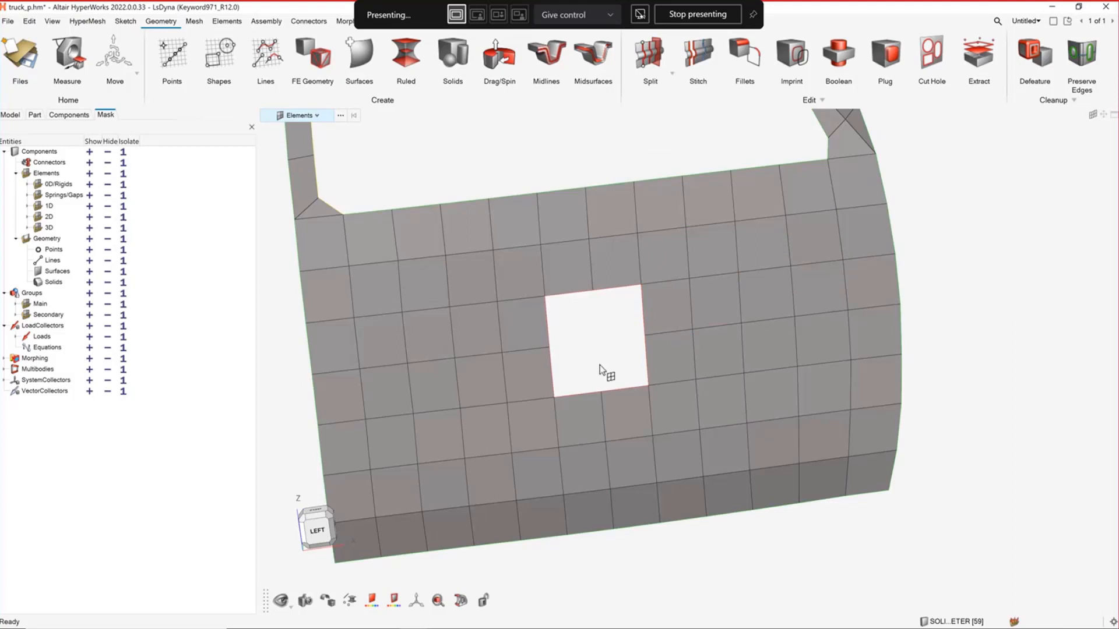
scroll(600, 365, down, 5)
right_drag(624, 373, 665, 364)
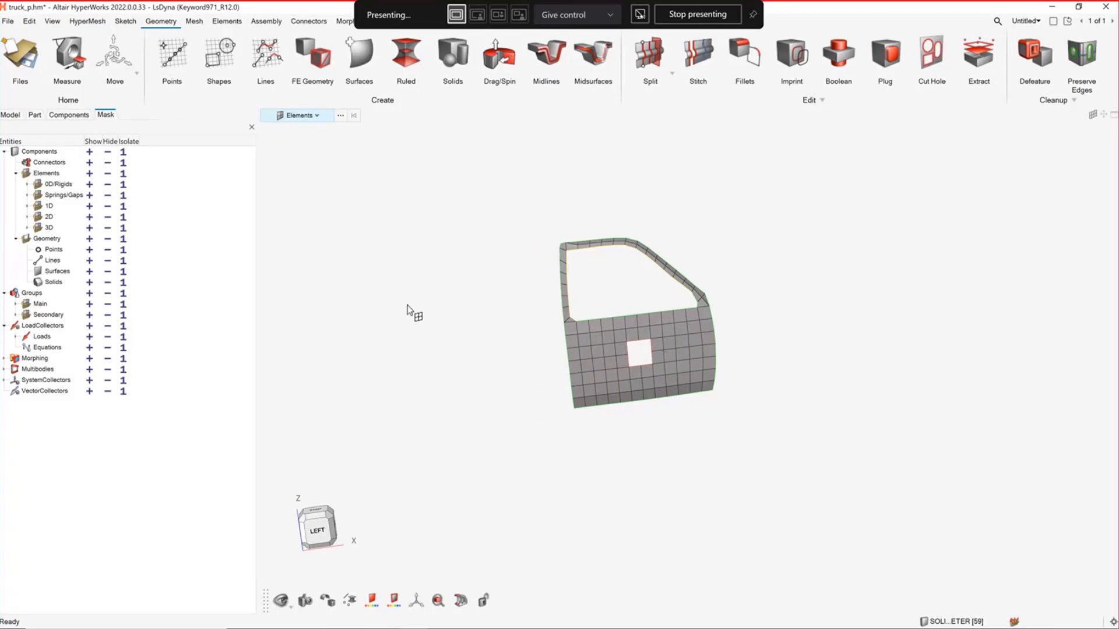
Delete the isolated door surface and confirm the deletion
click(613, 355)
key(Delete)
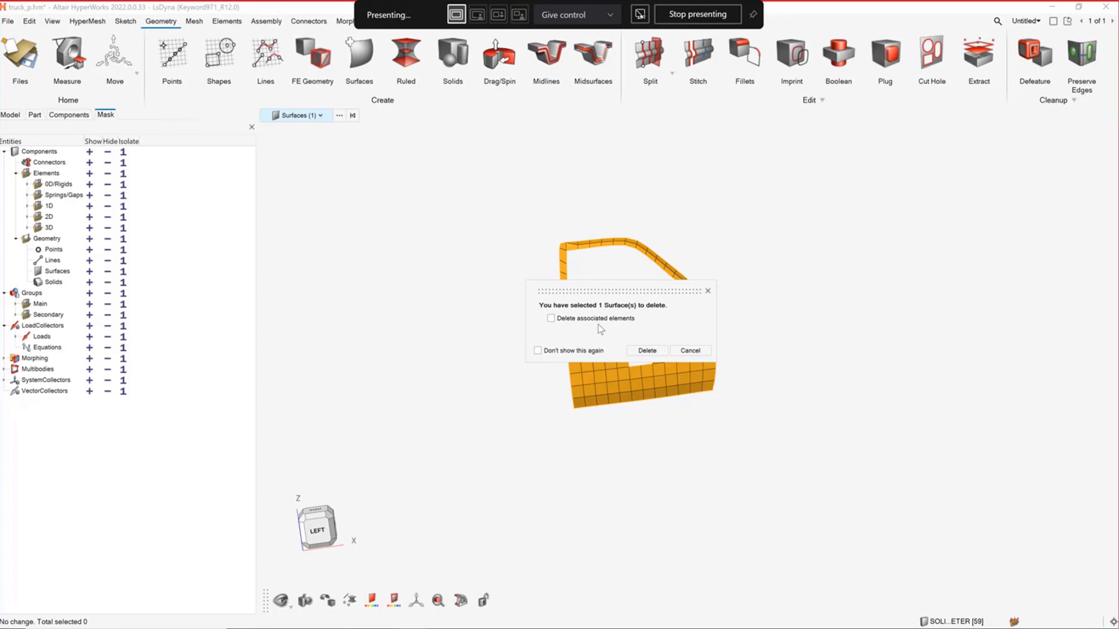
click(647, 350)
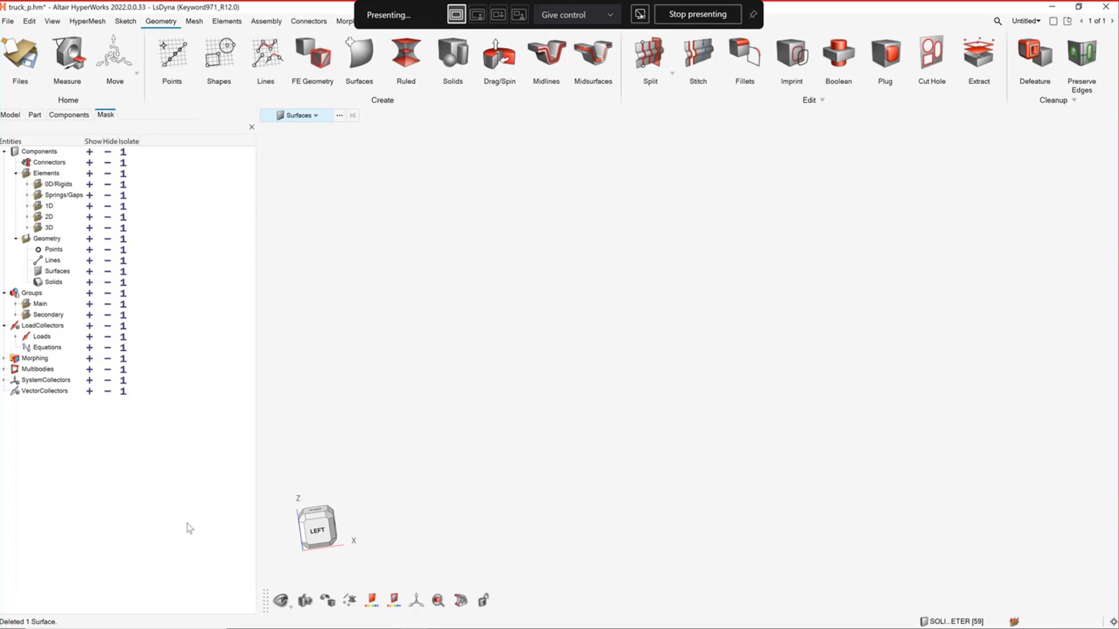
Switch to the PowerPoint presentation and start the slide show from the FE Geometry Efficient Workflows slide
key(alt+Tab)
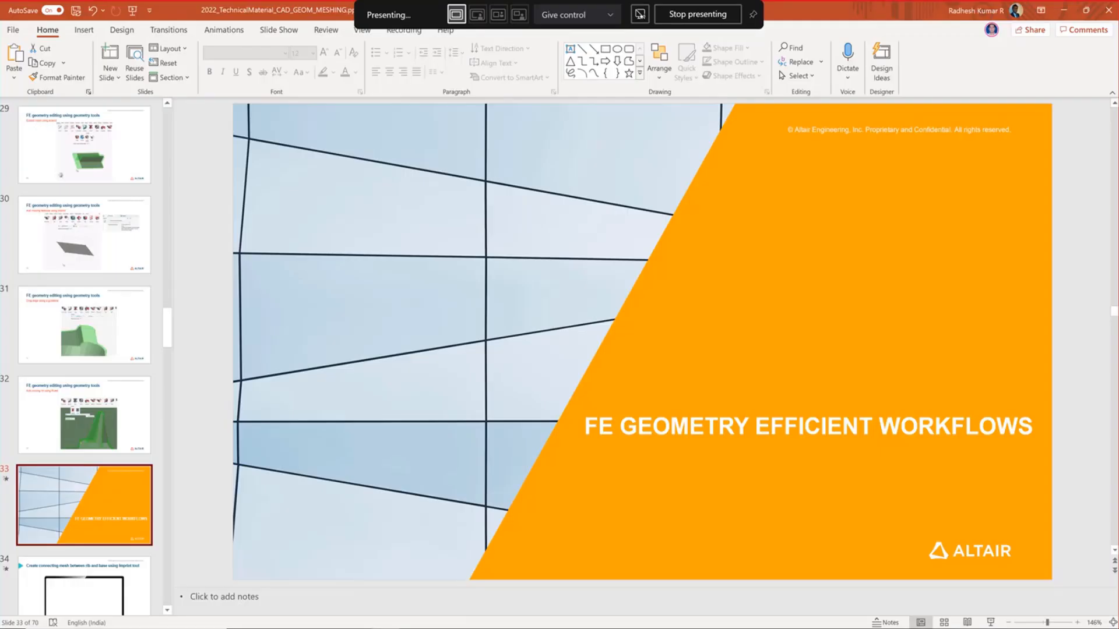
click(990, 623)
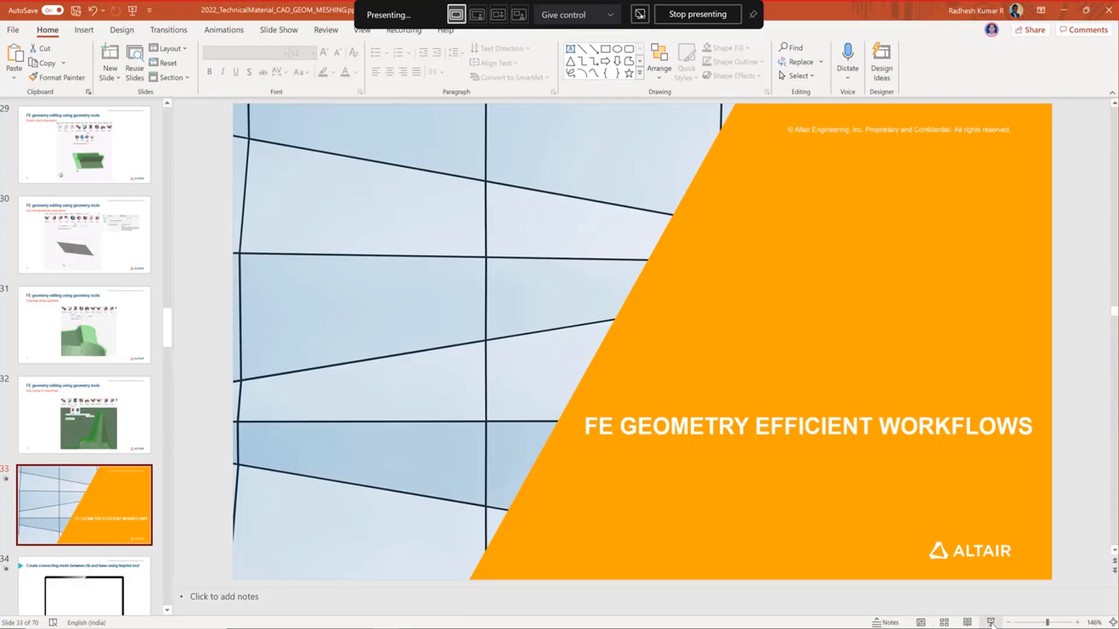
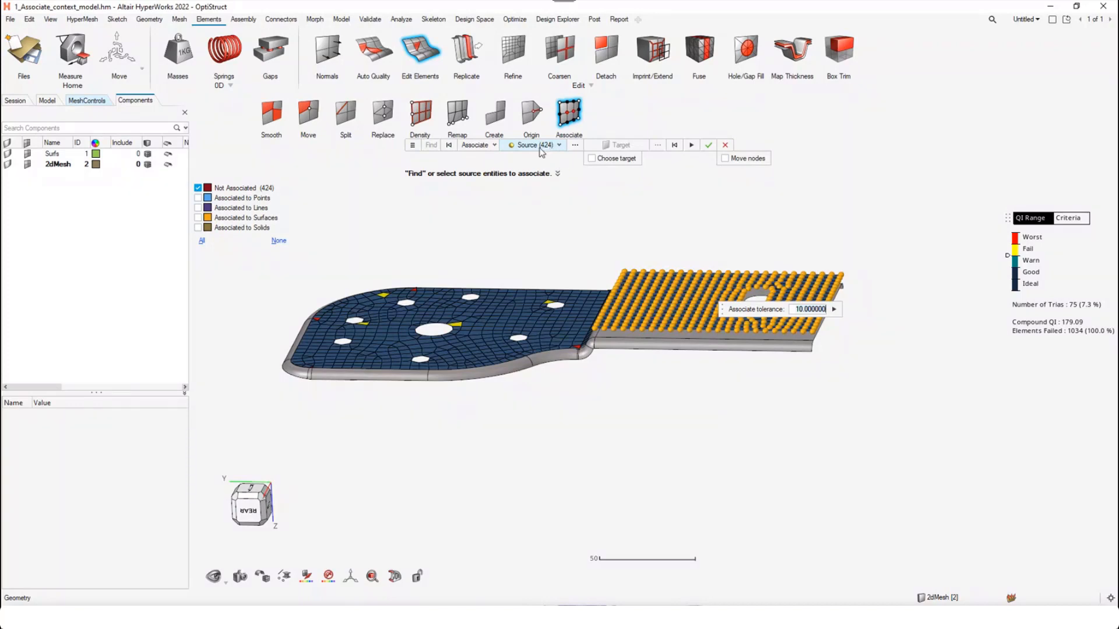
Clear the source node selection and display the nodes associated to points alongside the non-associated ones
click(675, 146)
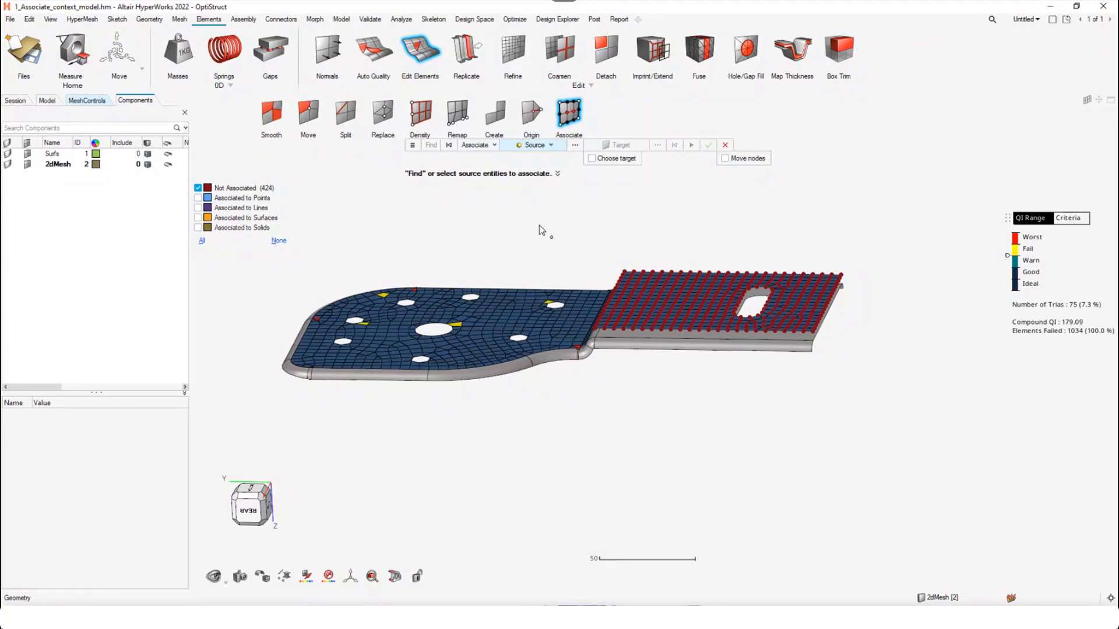
middle_drag(557, 250, 571, 328)
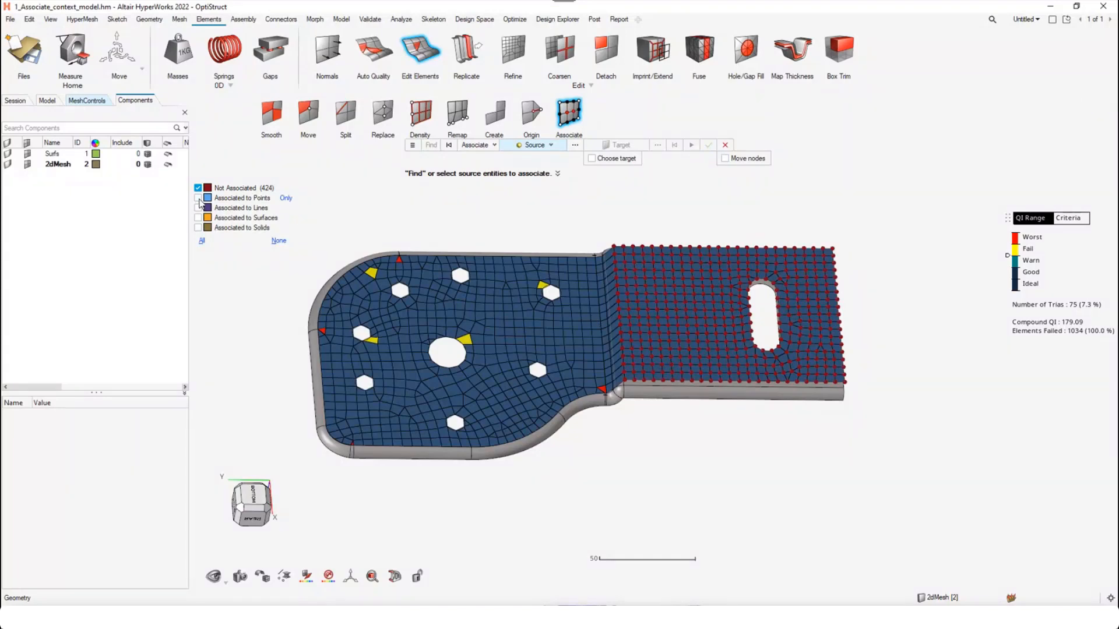
click(198, 198)
scroll(463, 390, up, 3)
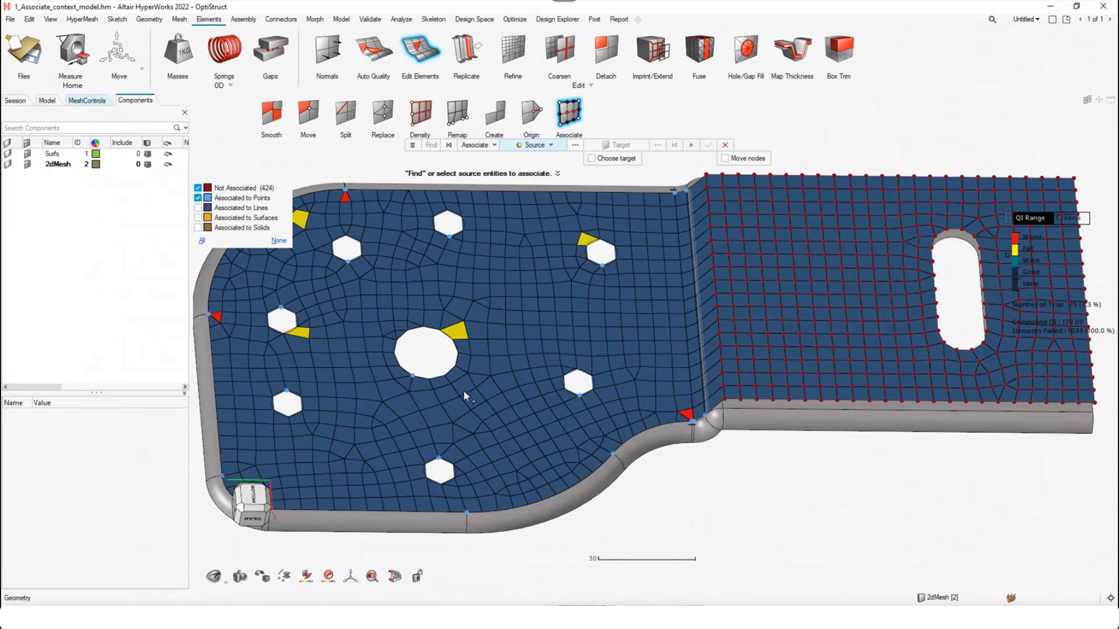
right_drag(464, 391, 544, 338)
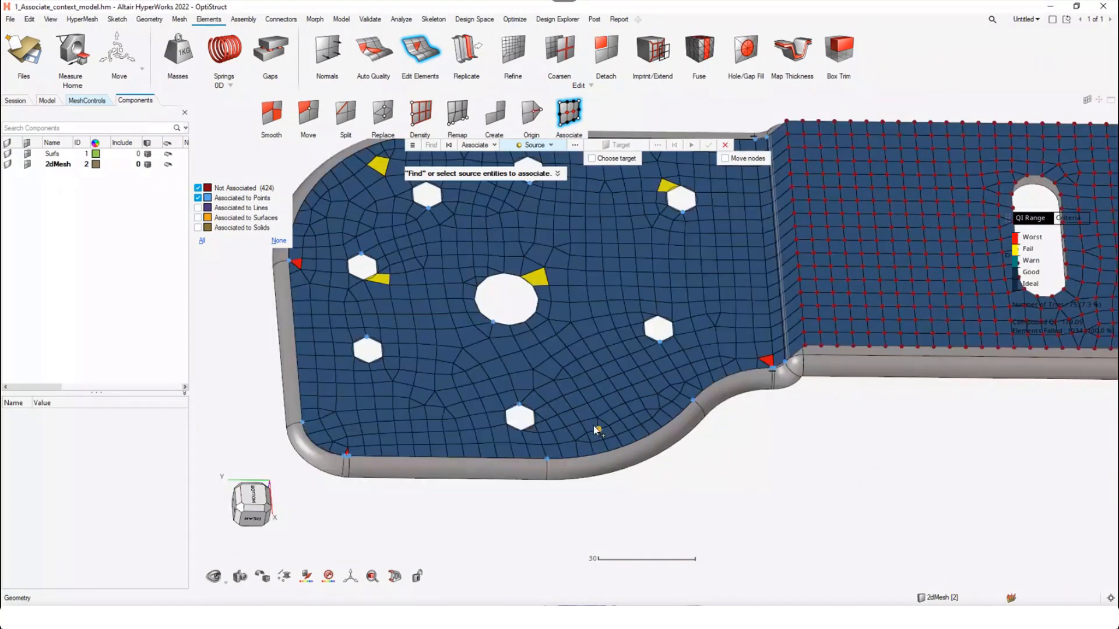
Display the nodes associated to lines and change their marker color to yellow
click(199, 208)
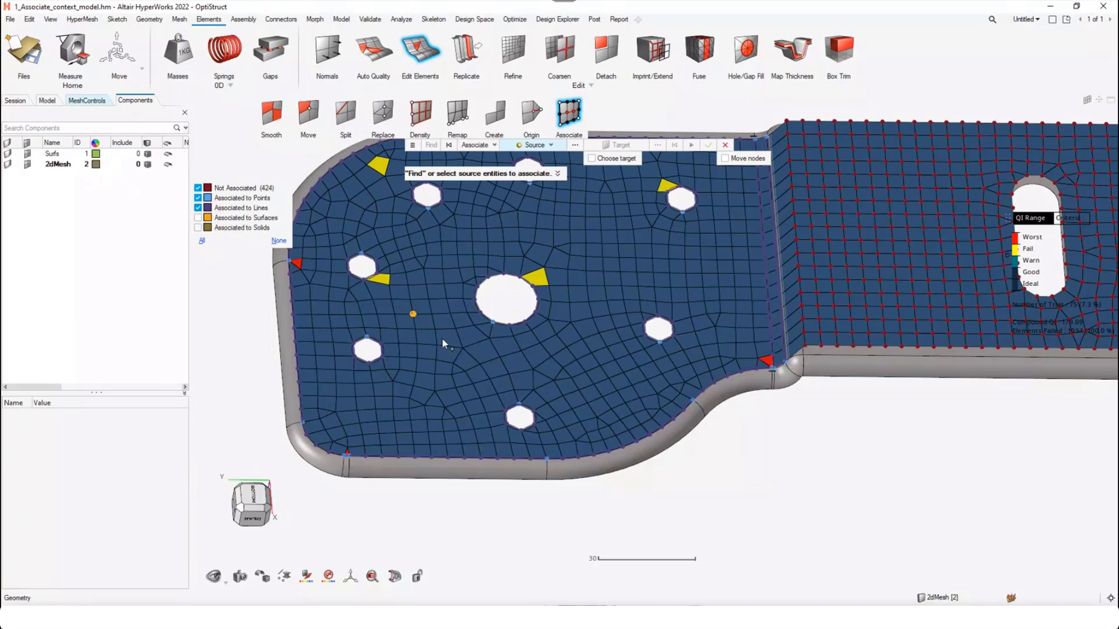
click(208, 208)
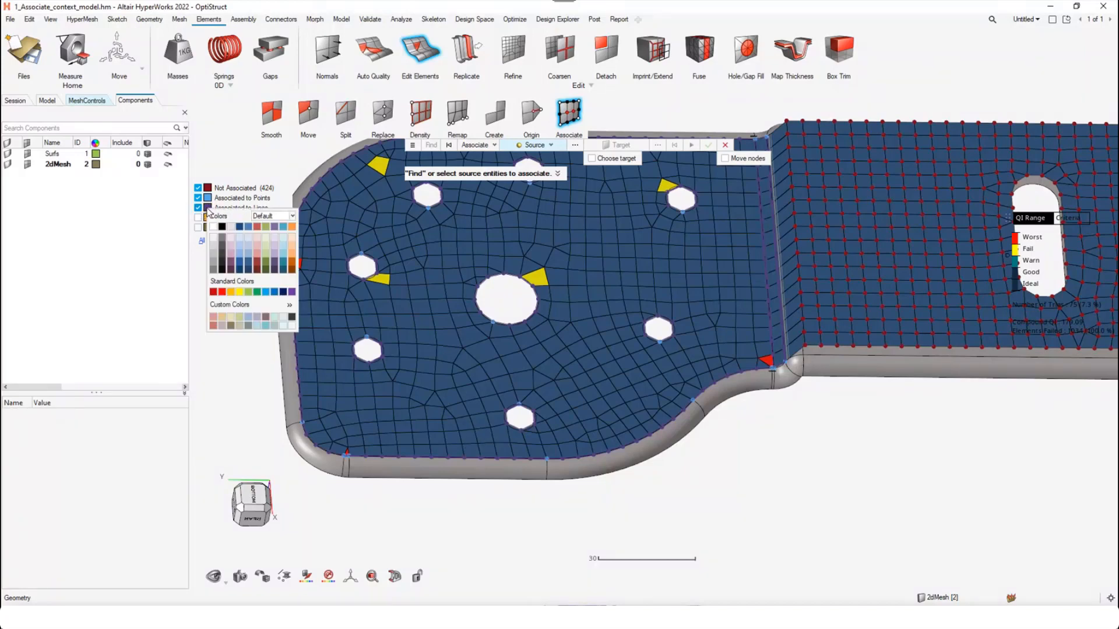
click(241, 293)
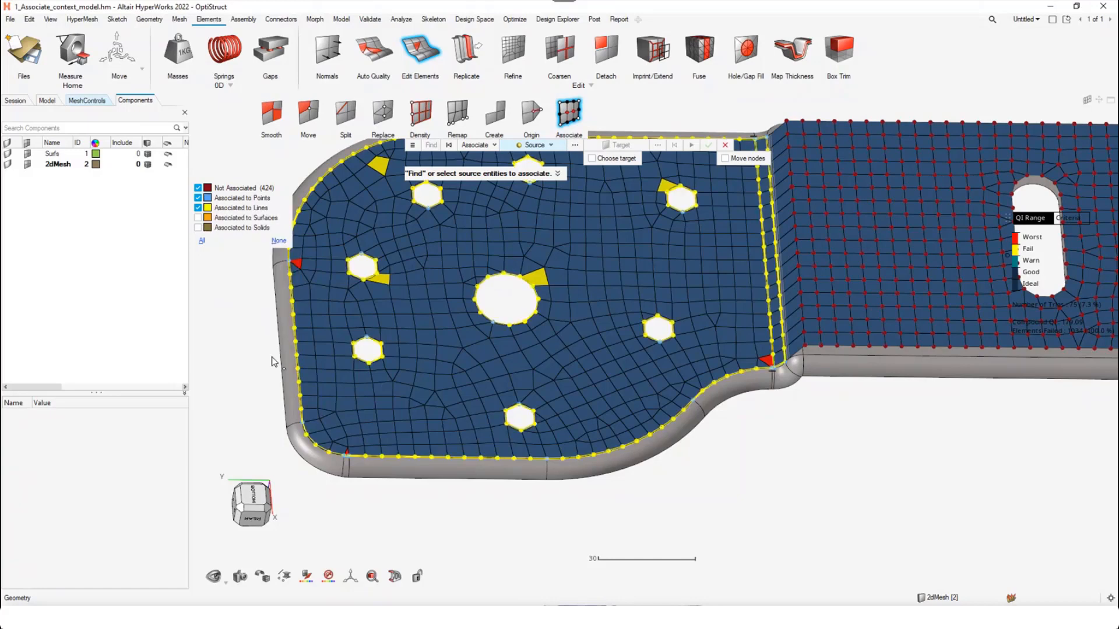
right_drag(622, 337, 616, 365)
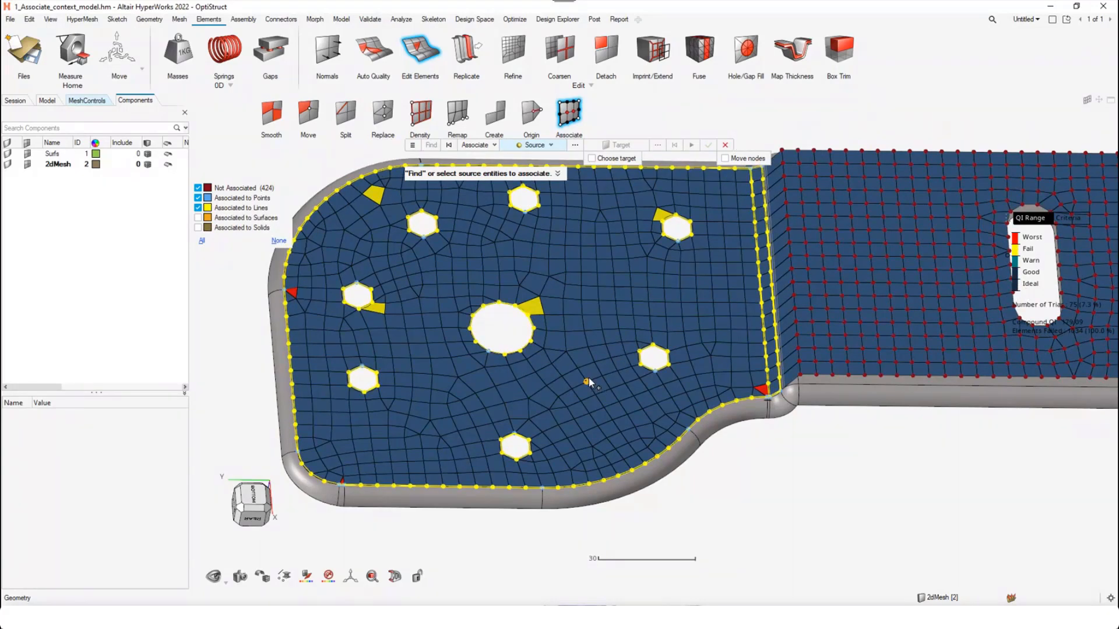
scroll(588, 380, down, 2)
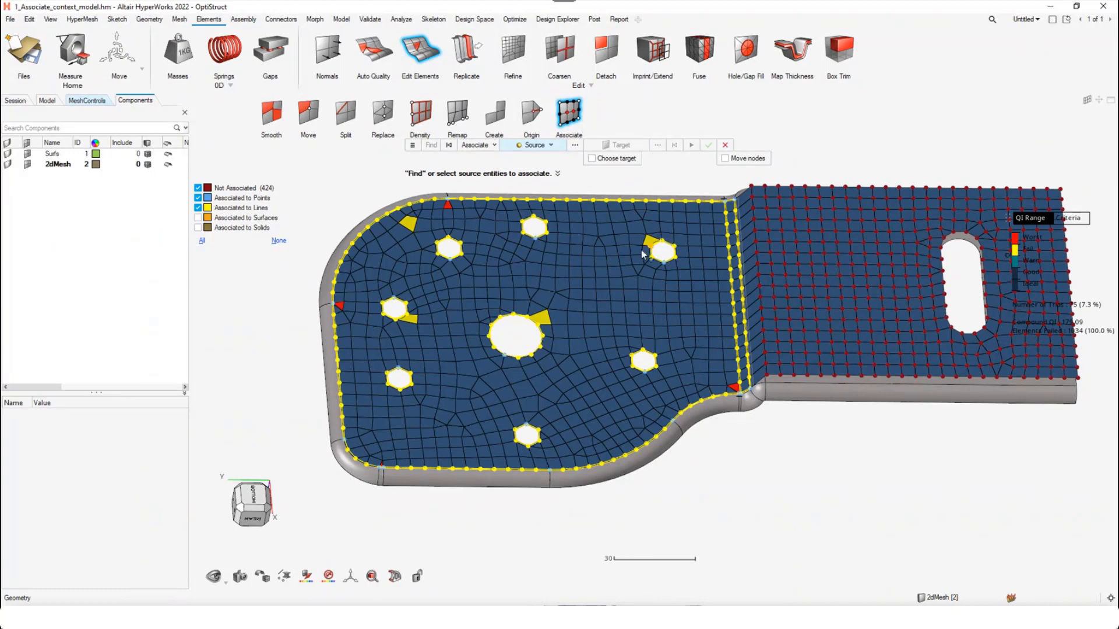
Display the nodes associated to surfaces, then restrict the display to the non-associated nodes only
click(198, 218)
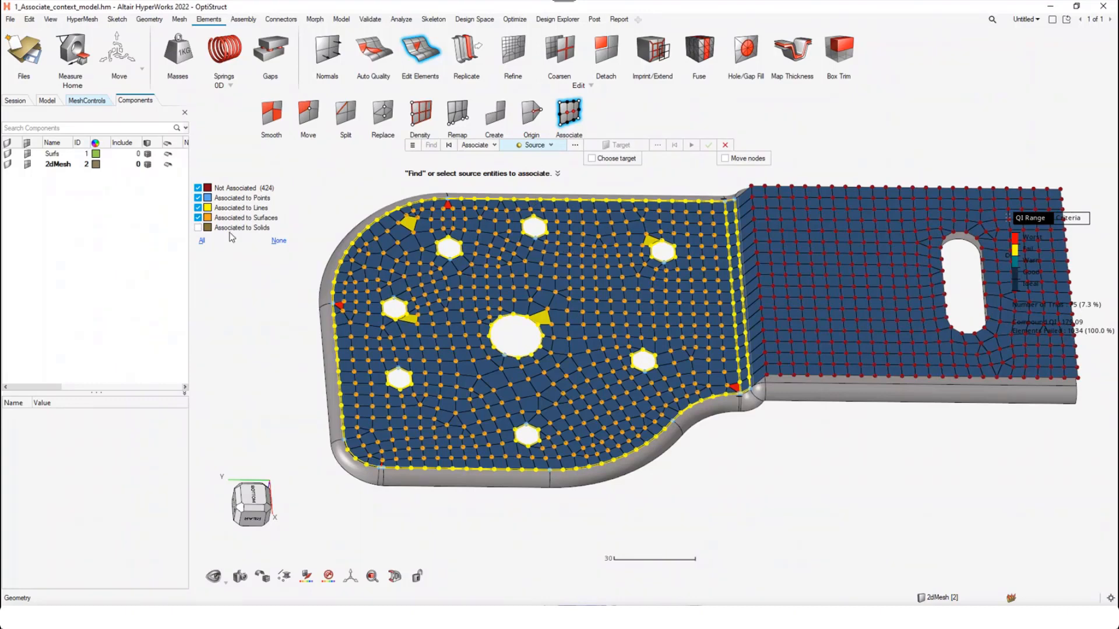
click(279, 243)
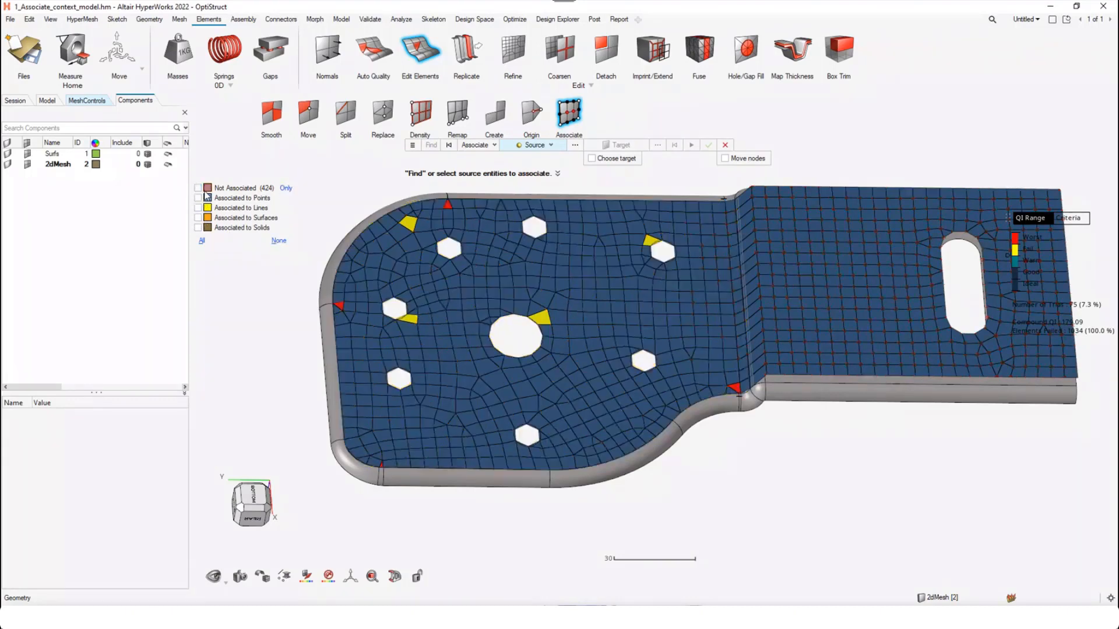
click(198, 187)
scroll(559, 312, down, 2)
scroll(563, 306, down, 1)
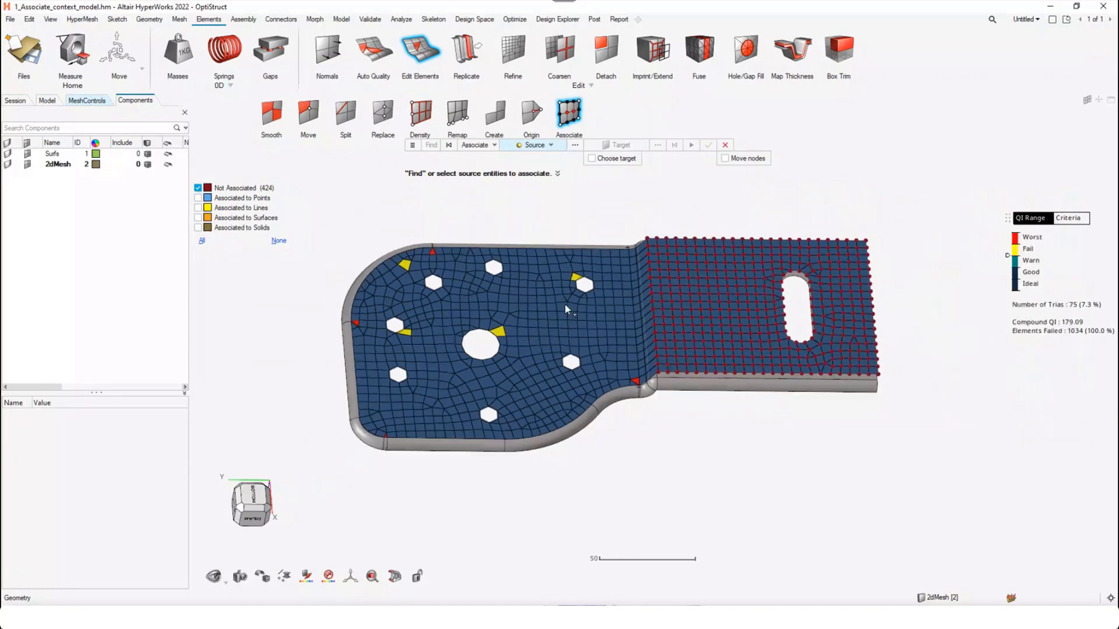
ctrl+drag(591, 324, 617, 320)
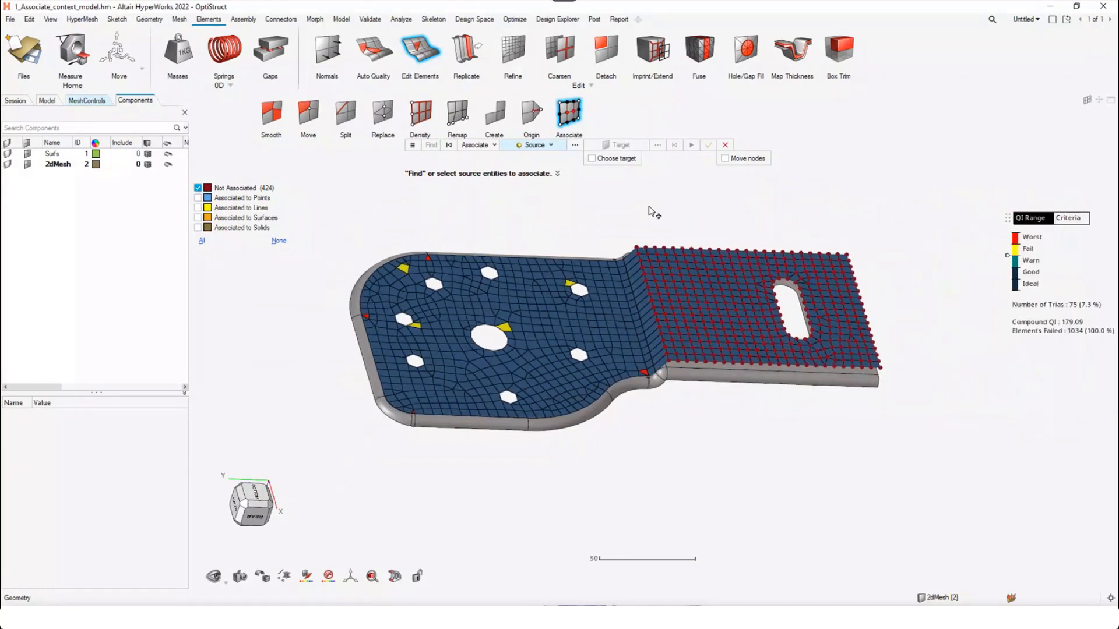
click(611, 219)
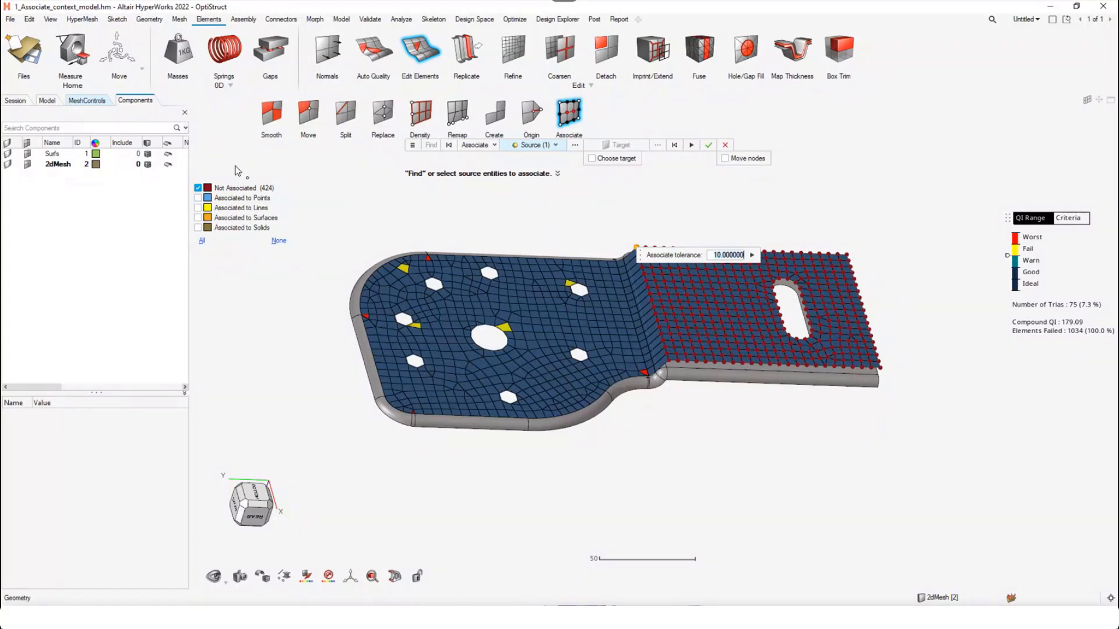
mouse_move(228, 191)
click(675, 149)
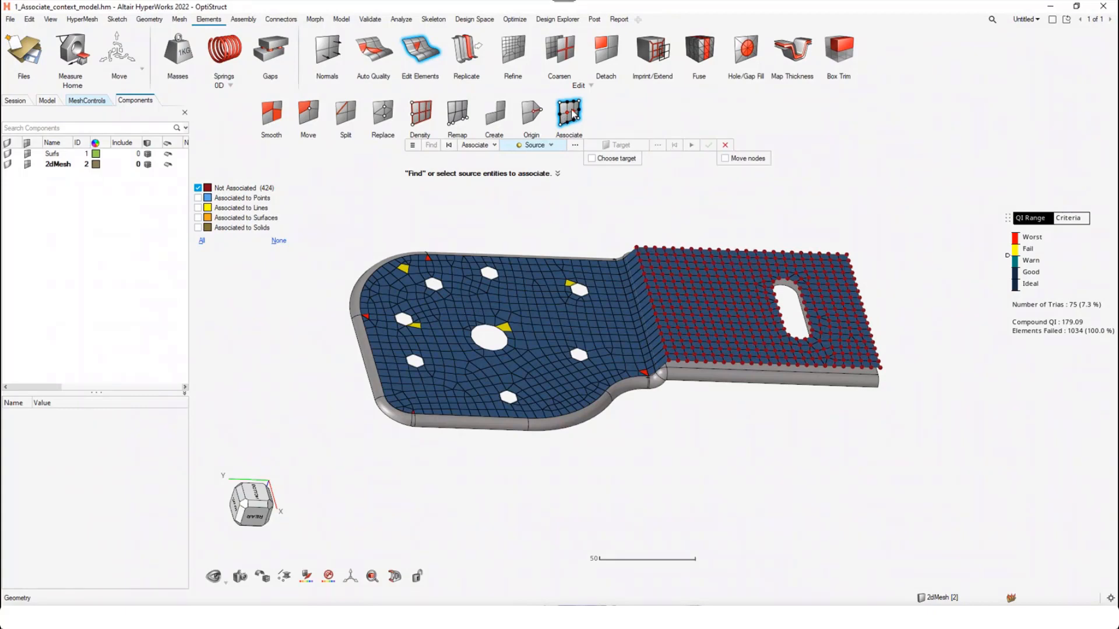
Restart the Edit Elements tool and find the associated and non-associated nodes of the mesh
click(433, 58)
click(432, 58)
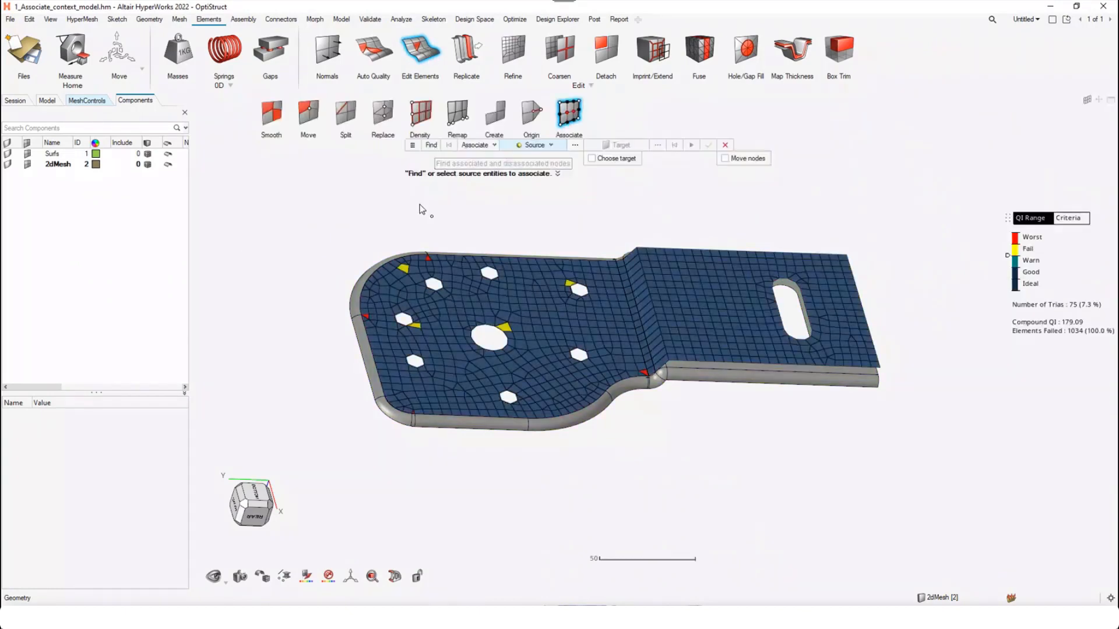
click(431, 145)
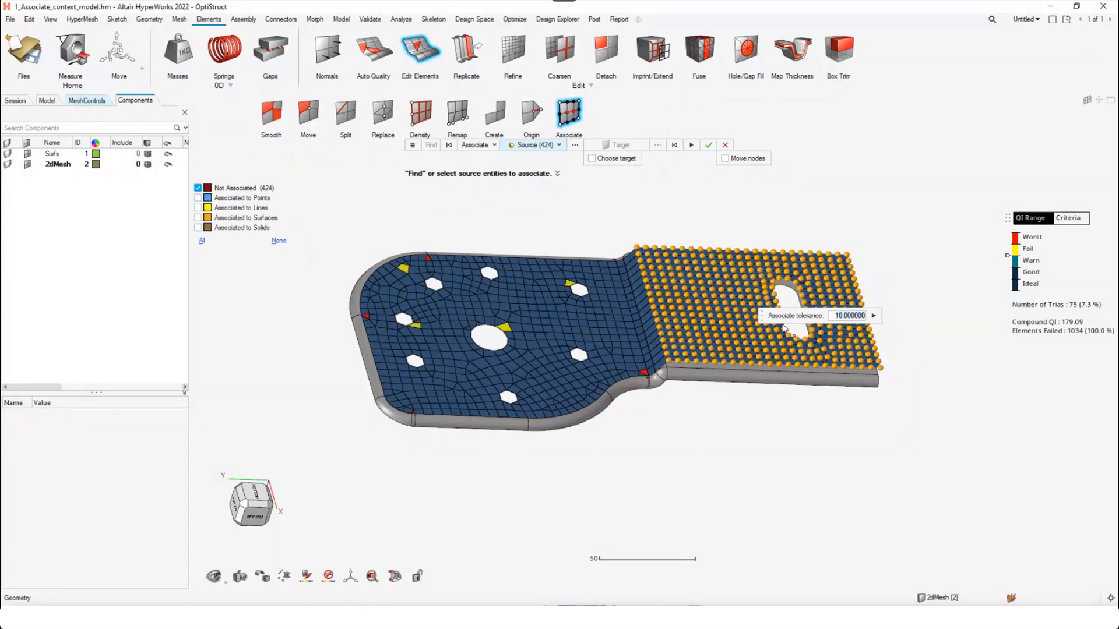
Associate the non-associated nodes of the slotted flange to the geometry with a tolerance of 10, leaving node movement off
drag(762, 316, 624, 202)
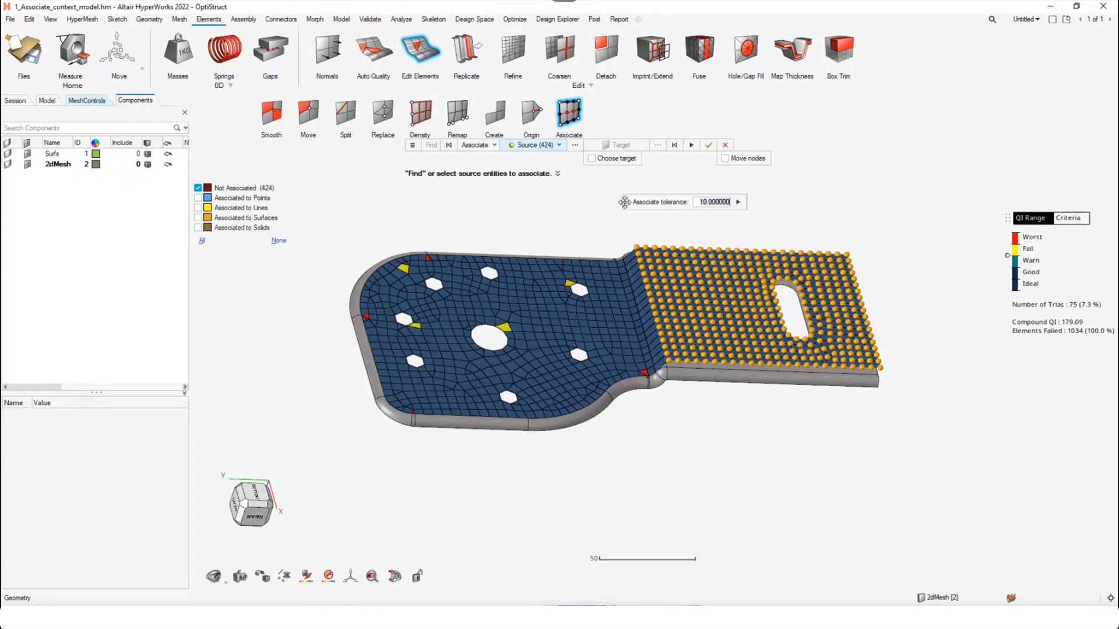
click(413, 145)
click(736, 202)
scroll(835, 283, up, 3)
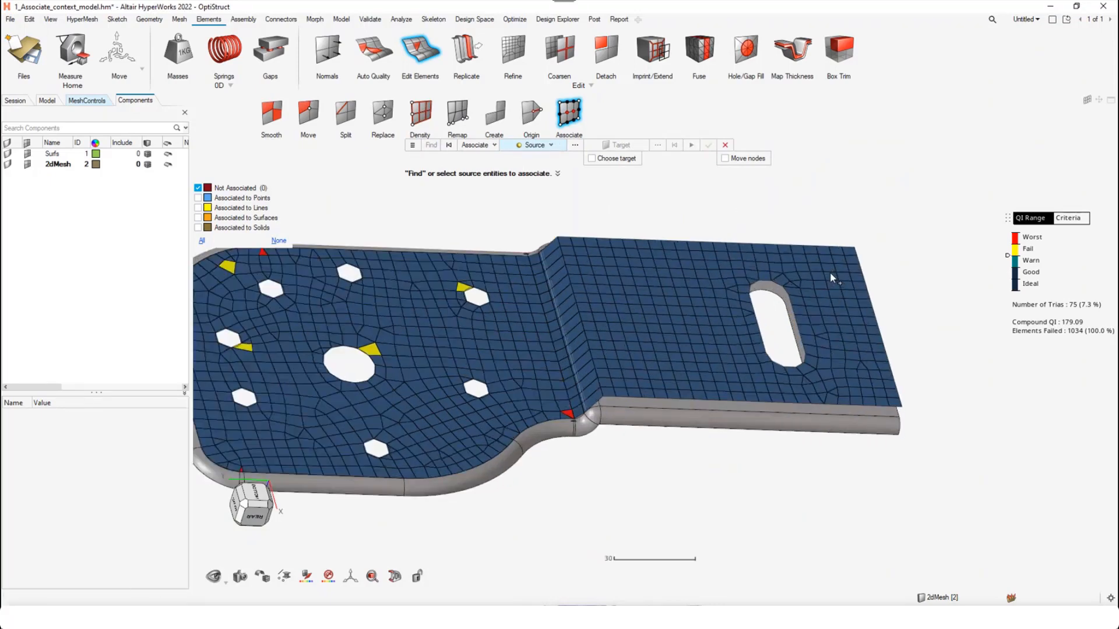
scroll(767, 294, down, 4)
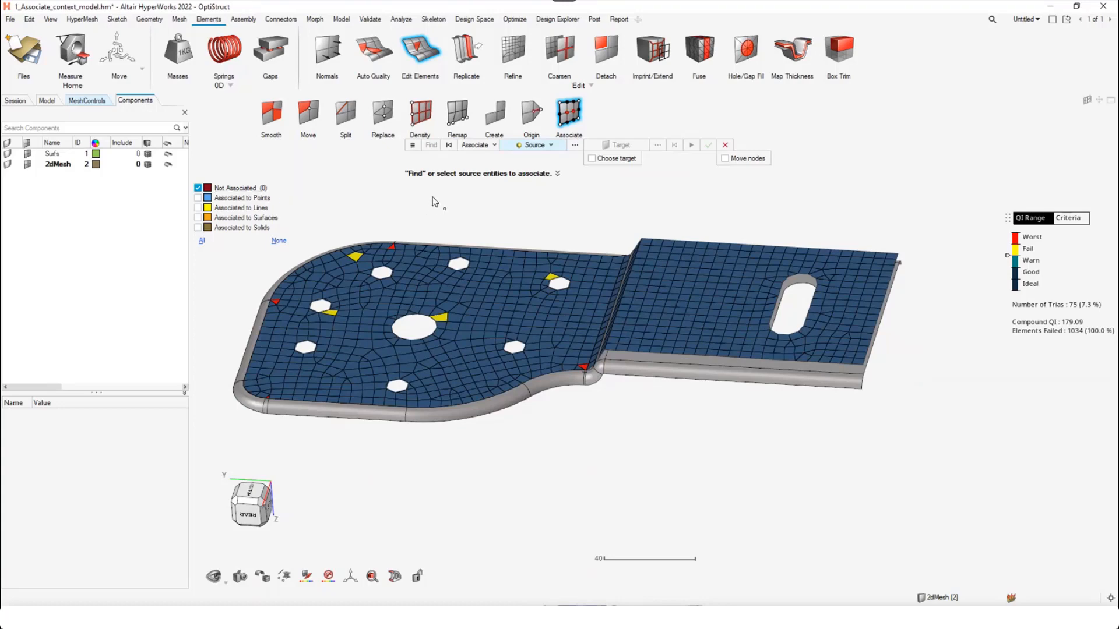
Associate the slotted flange's nodes with a tolerance of 10 and Move nodes enabled, and display all association categories
middle_drag(849, 349, 758, 349)
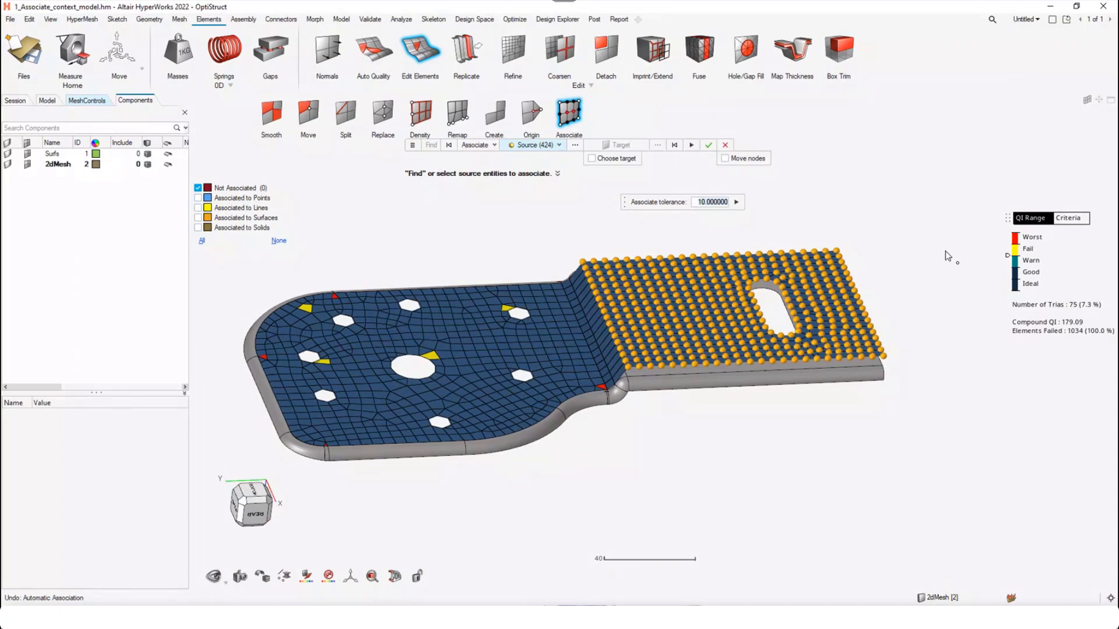
click(735, 165)
click(736, 202)
scroll(691, 356, up, 3)
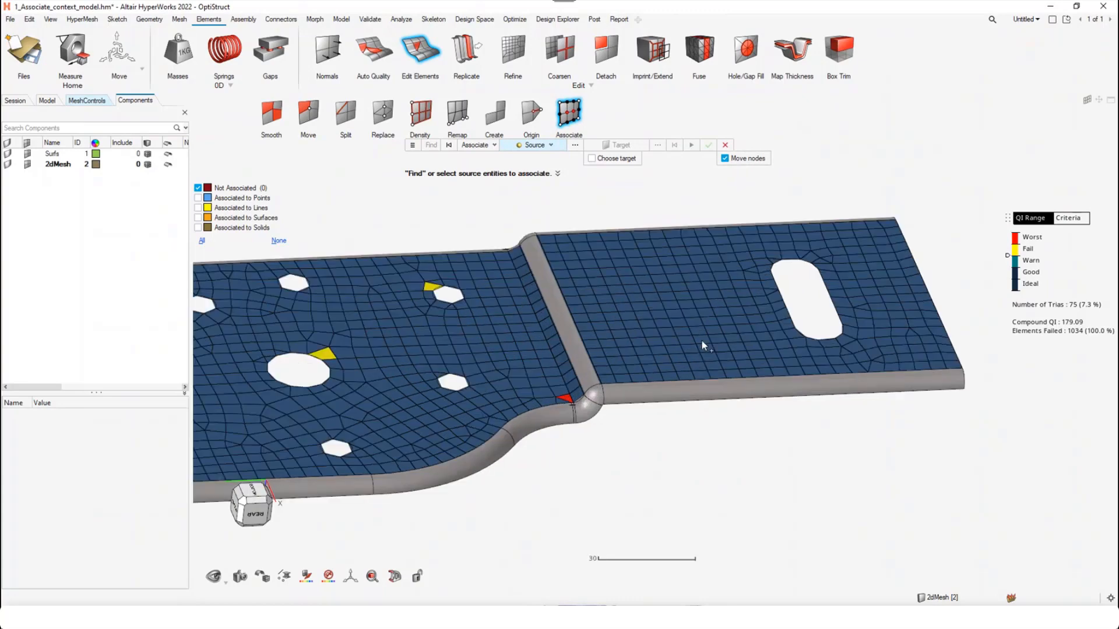
middle_drag(702, 338, 671, 348)
middle_drag(879, 293, 857, 314)
click(203, 242)
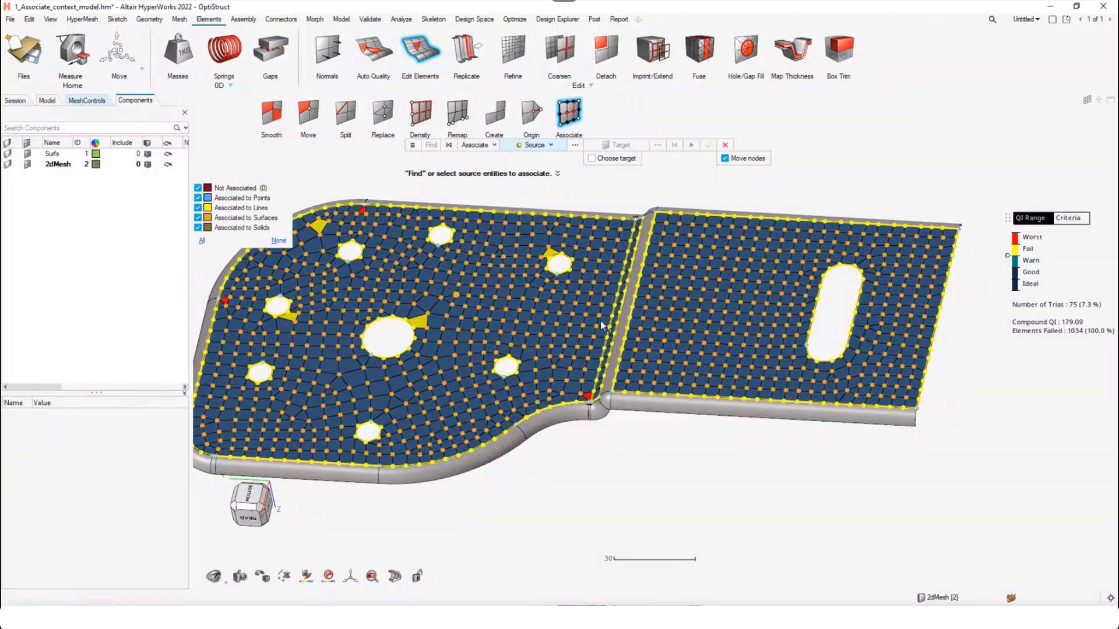
middle_drag(665, 331, 722, 324)
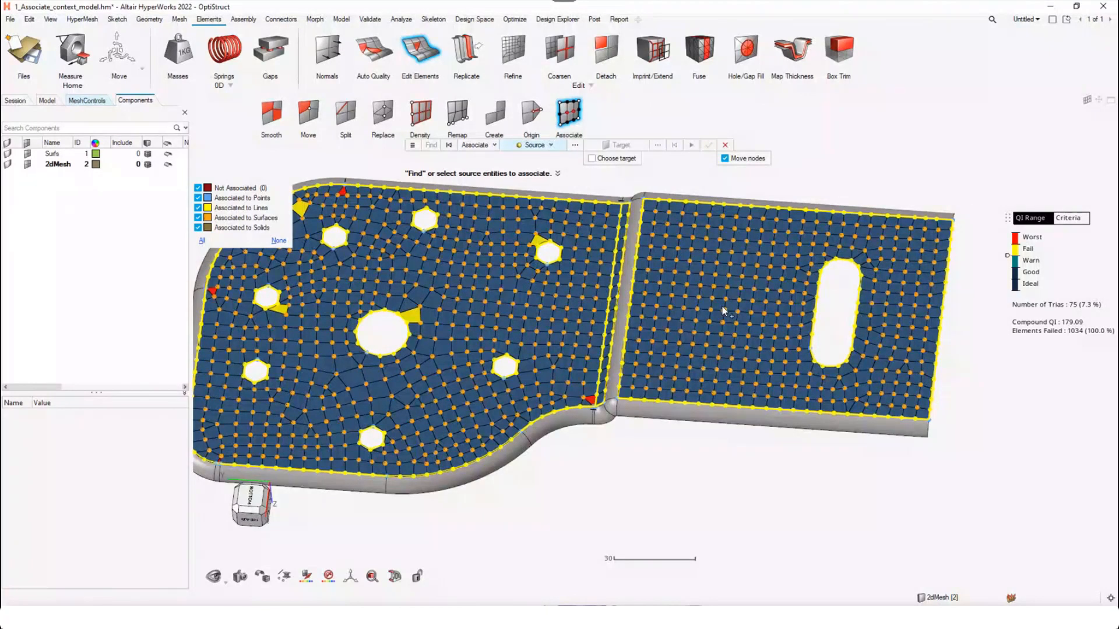
Switch the operation mode from Associate to Disassociate
click(475, 147)
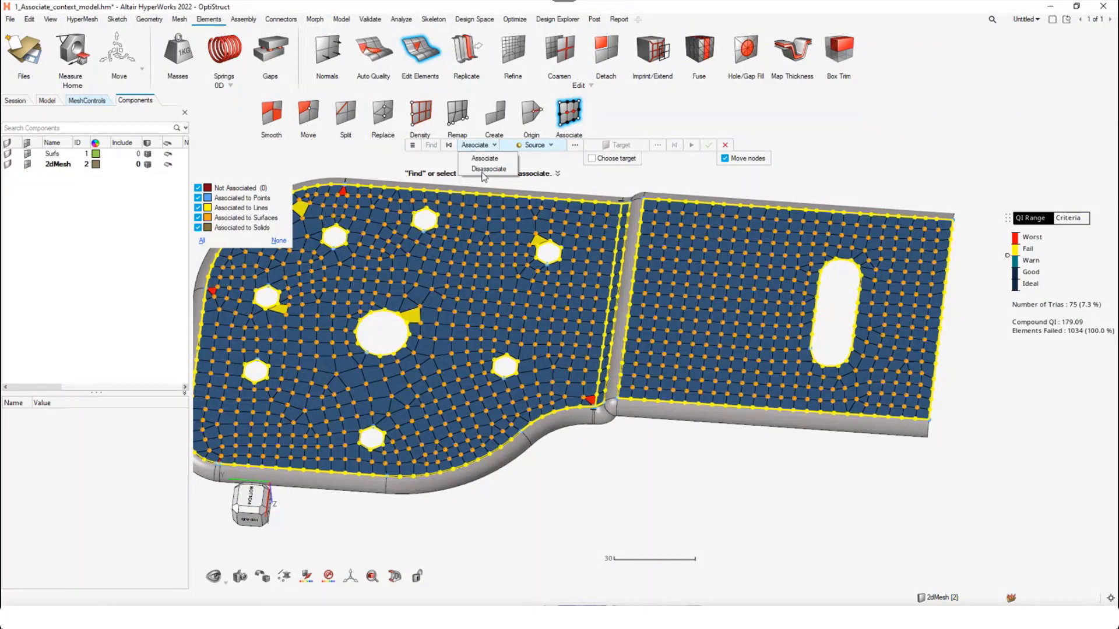
click(485, 169)
scroll(500, 197, down, 2)
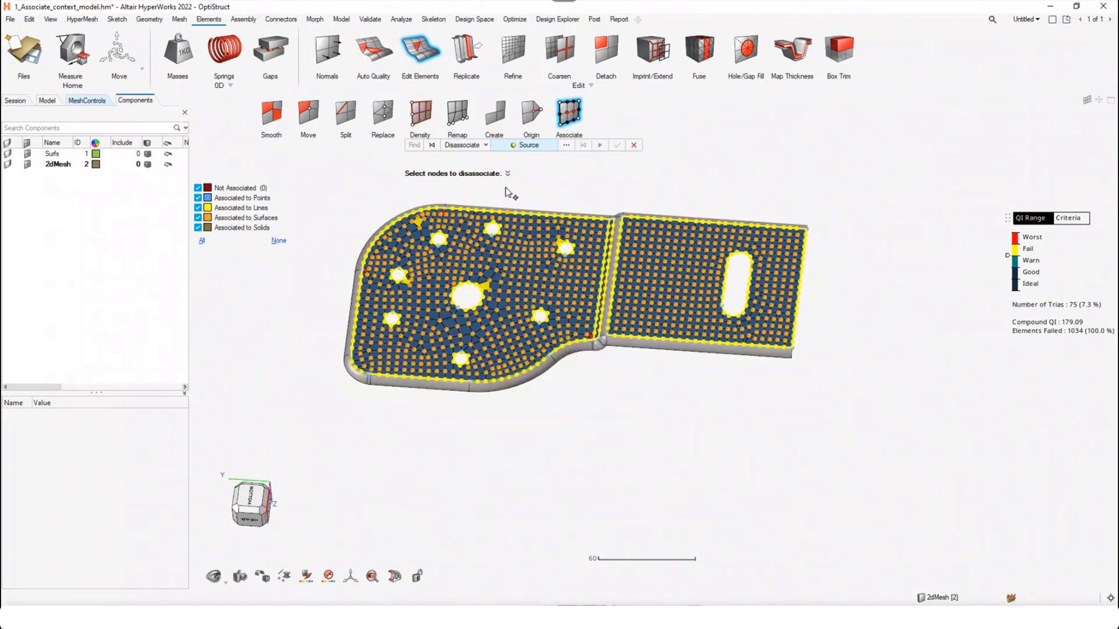
click(465, 145)
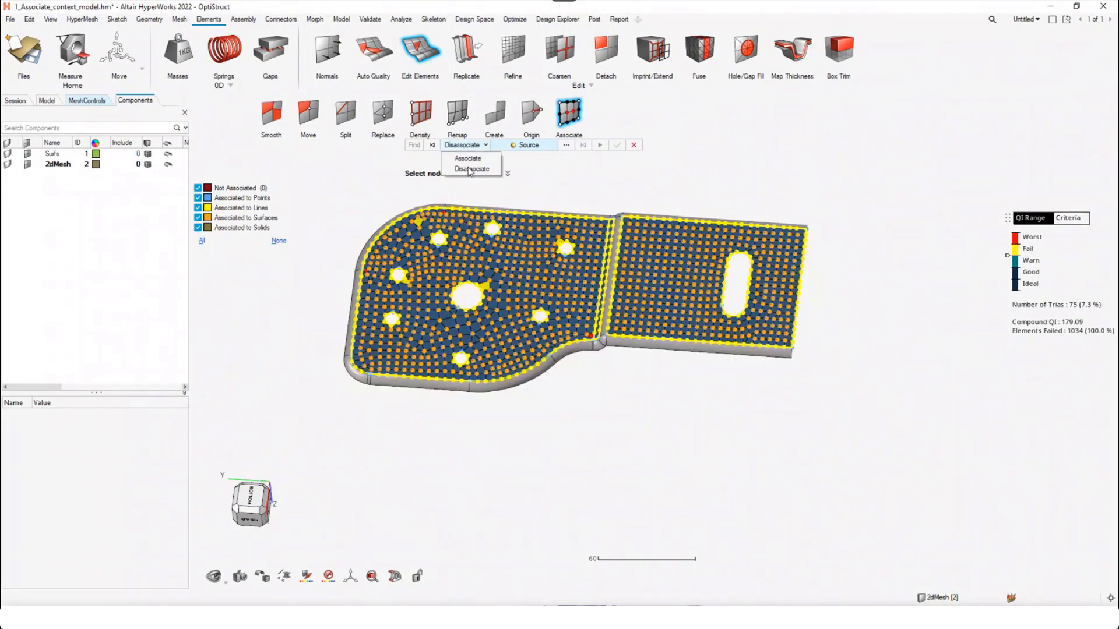
click(468, 158)
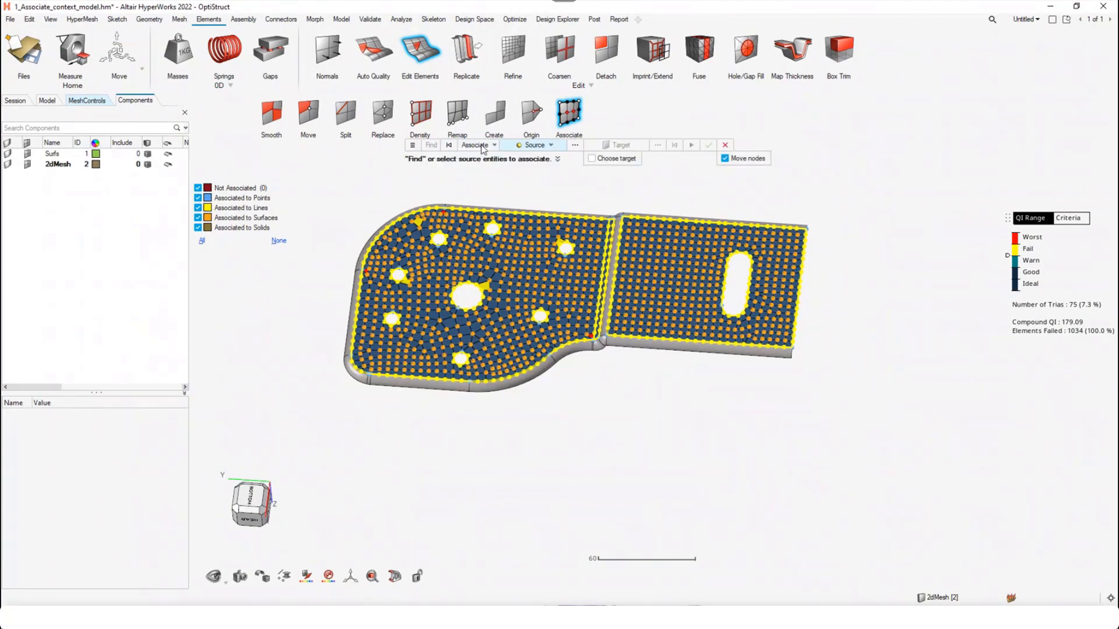
click(481, 146)
click(486, 169)
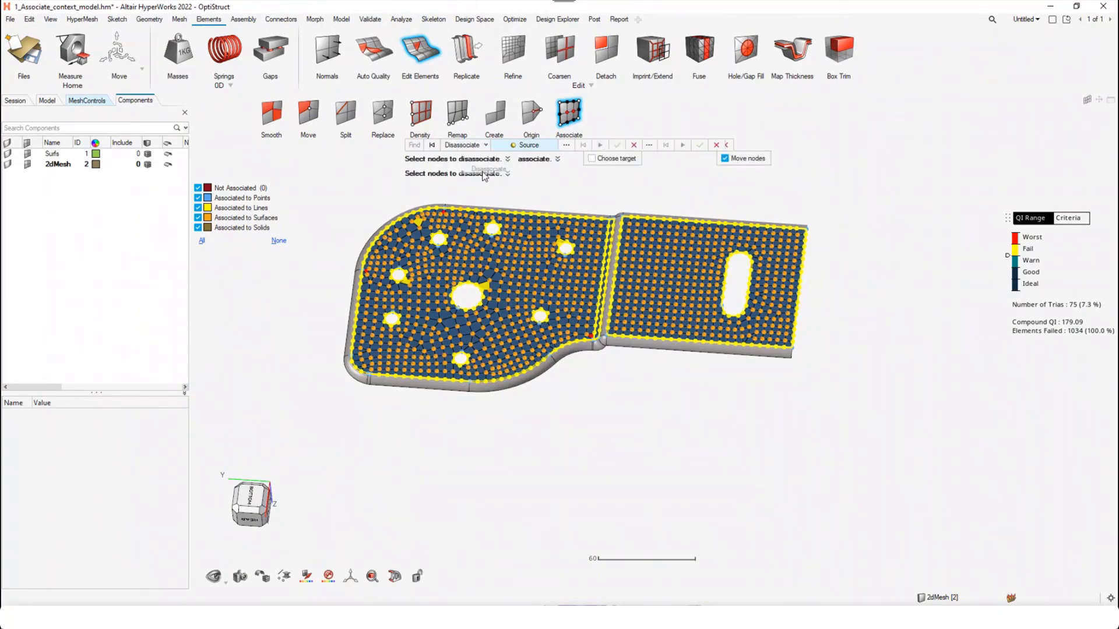
scroll(493, 283, down, 1)
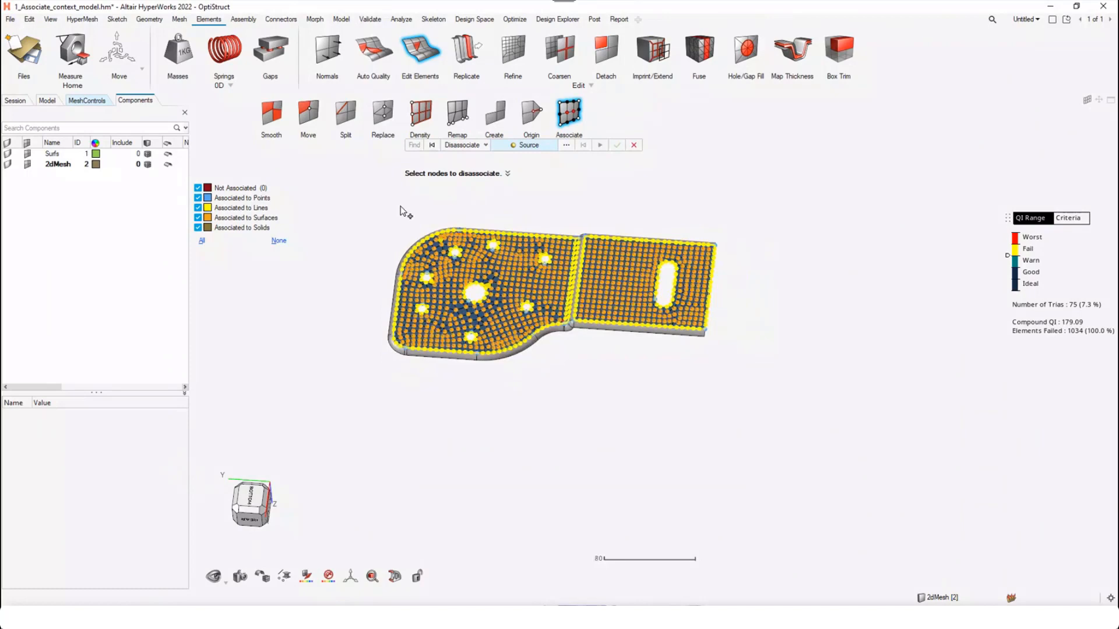
Disassociate all nodes of the bracket mesh from the geometry, with the association categories displayed
click(432, 146)
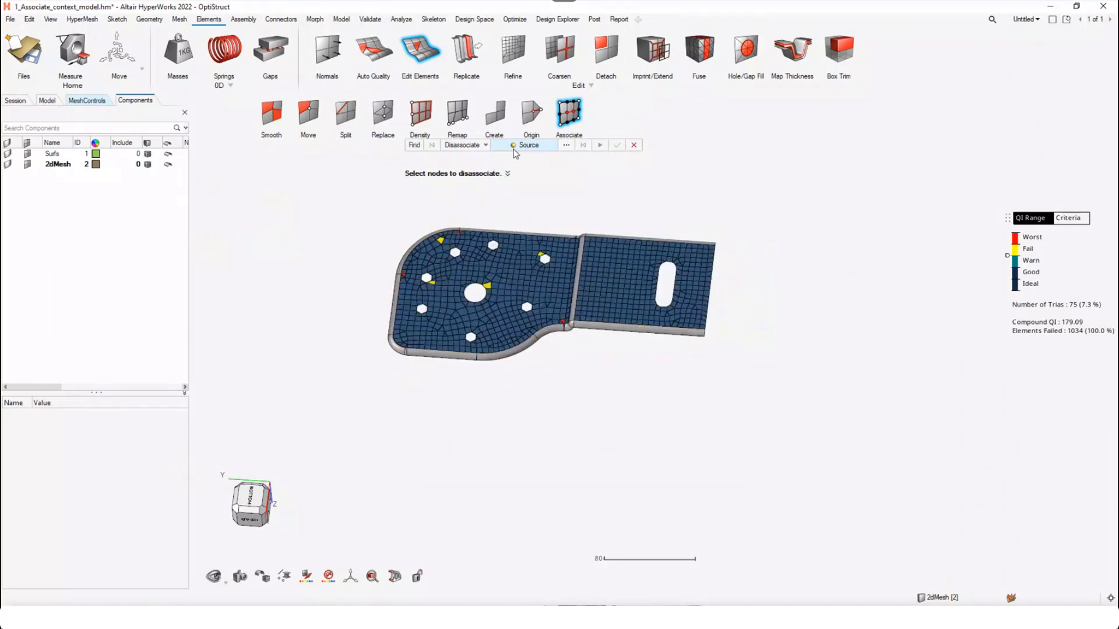
drag(353, 199, 797, 476)
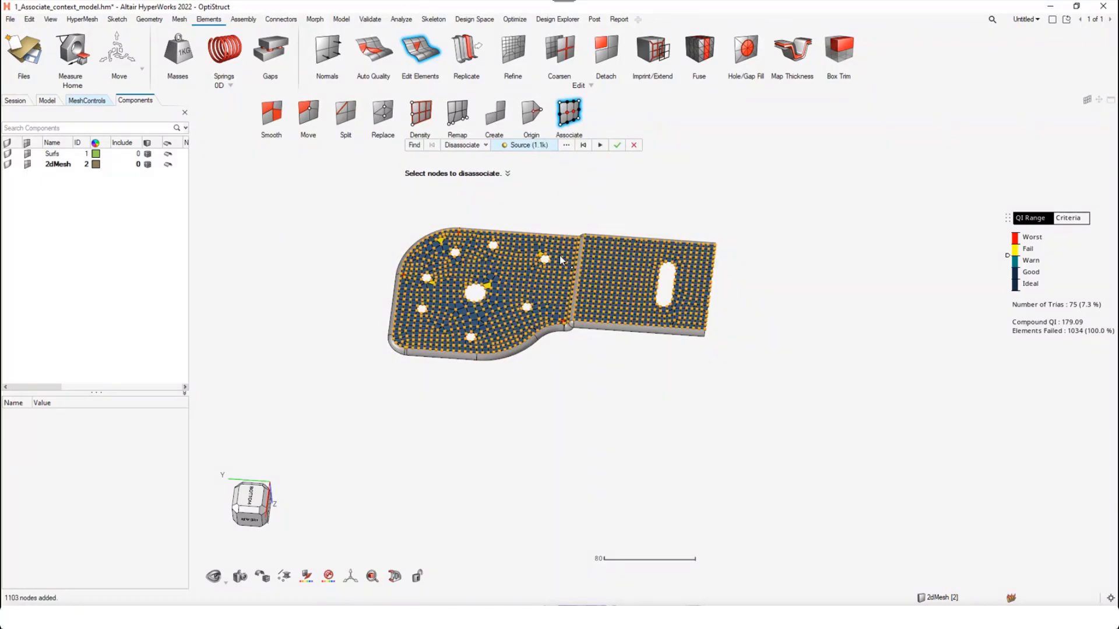
click(415, 146)
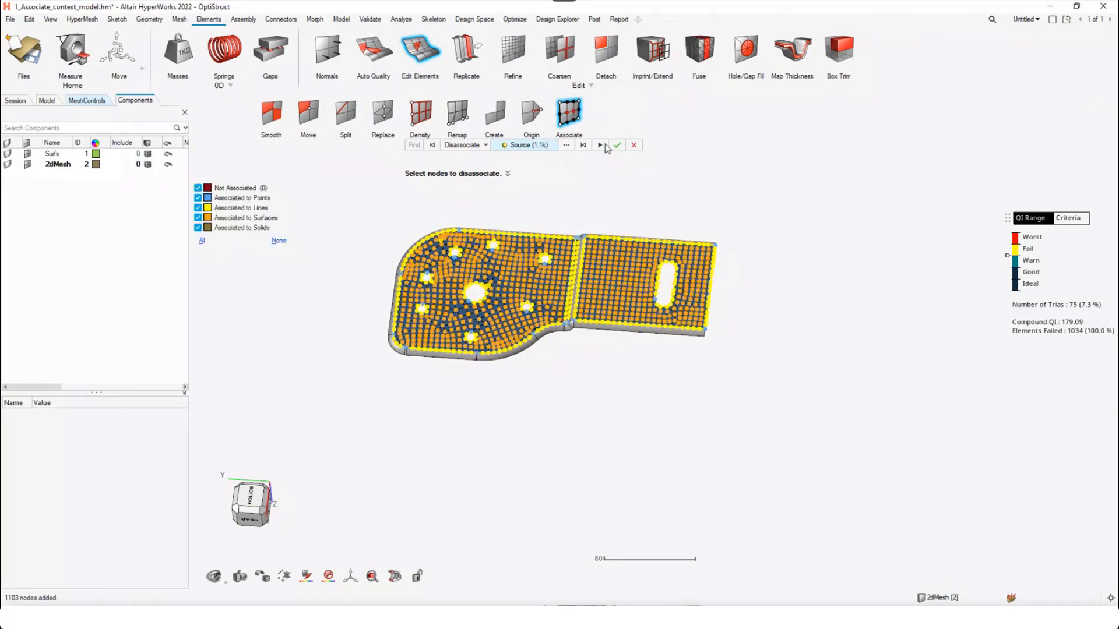
click(604, 146)
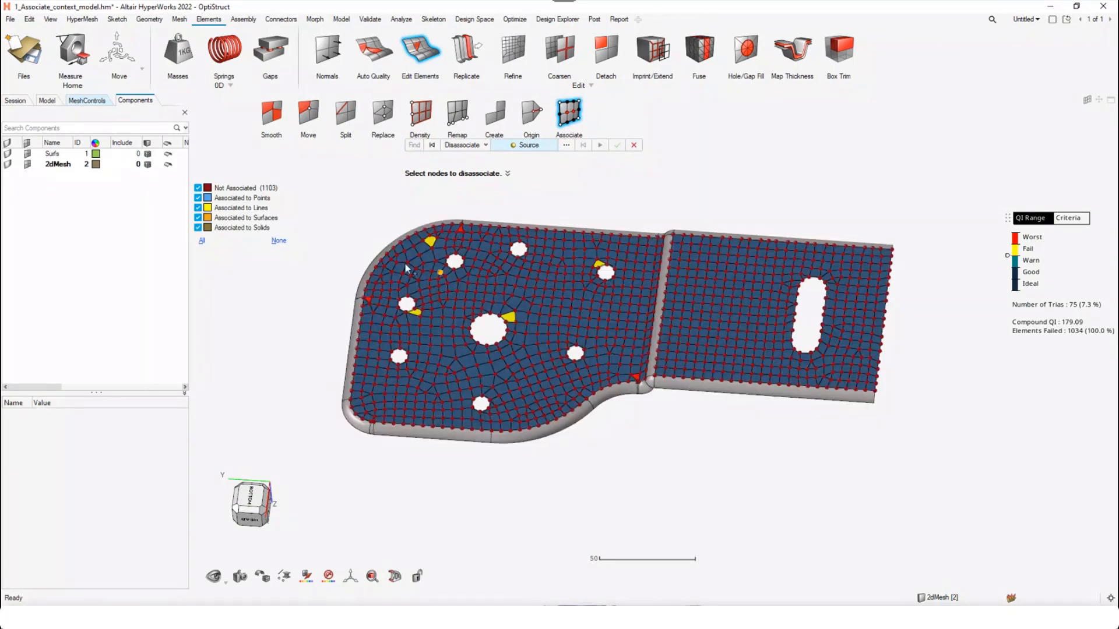
mouse_move(256, 187)
click(593, 233)
Switch to Associate mode with Move nodes off and select all nodes of the slotted flange as the source
click(470, 145)
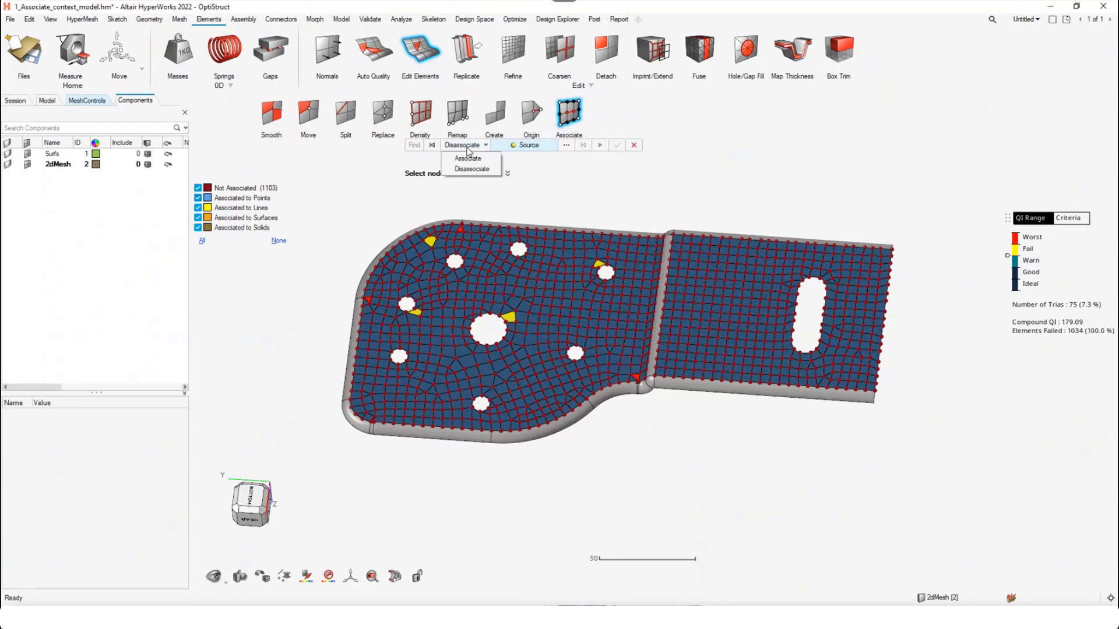
click(467, 161)
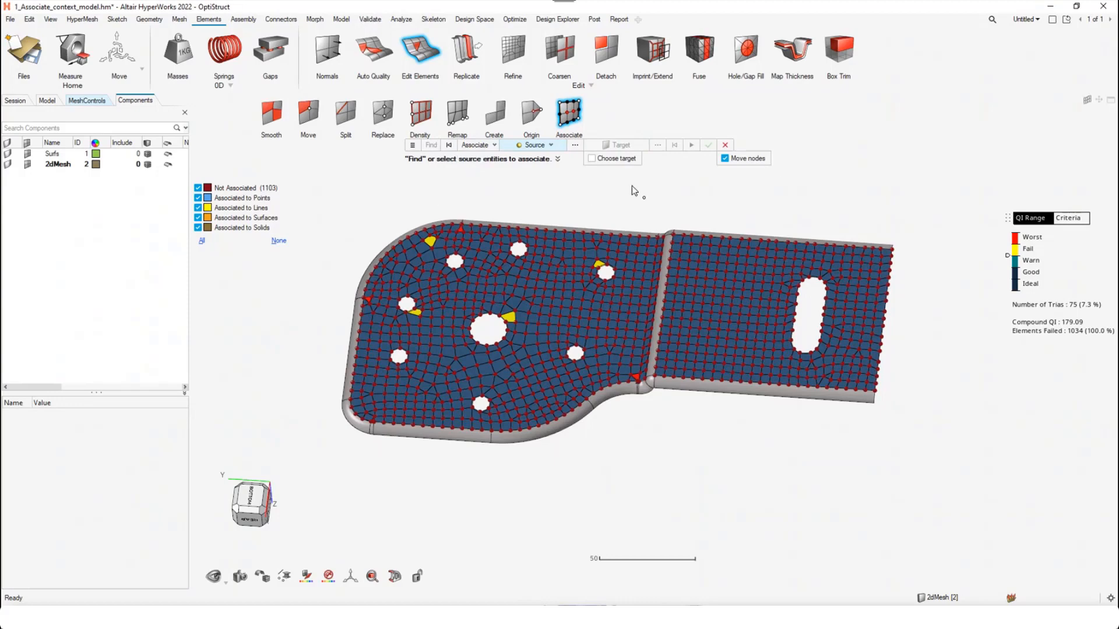
click(747, 162)
click(551, 145)
click(732, 198)
middle_drag(604, 310, 654, 282)
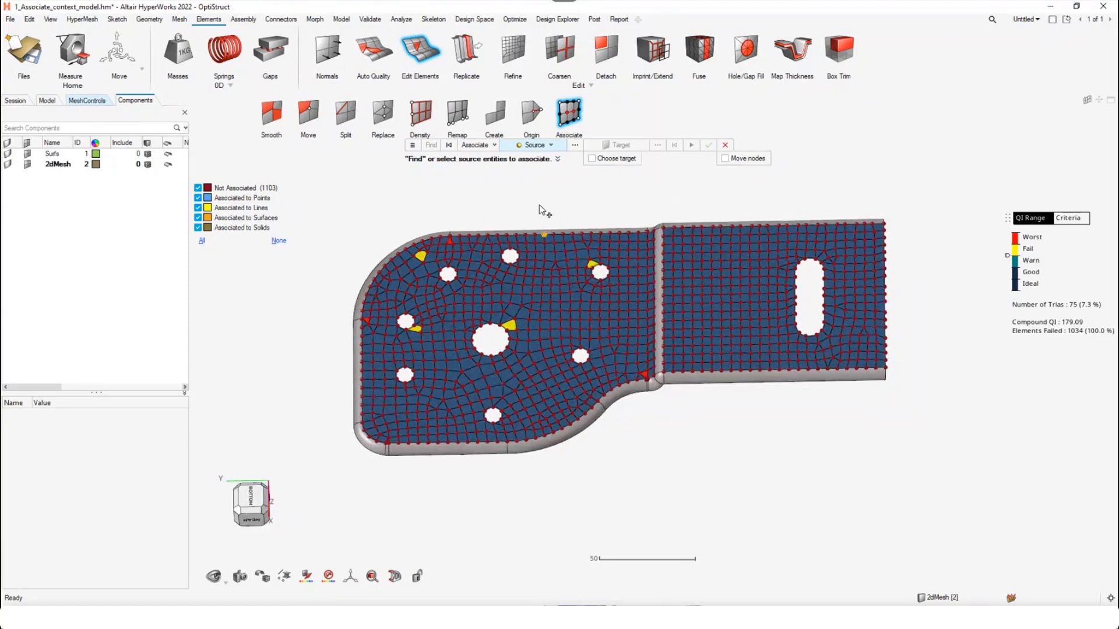
scroll(539, 210, down, 1)
drag(641, 205, 954, 465)
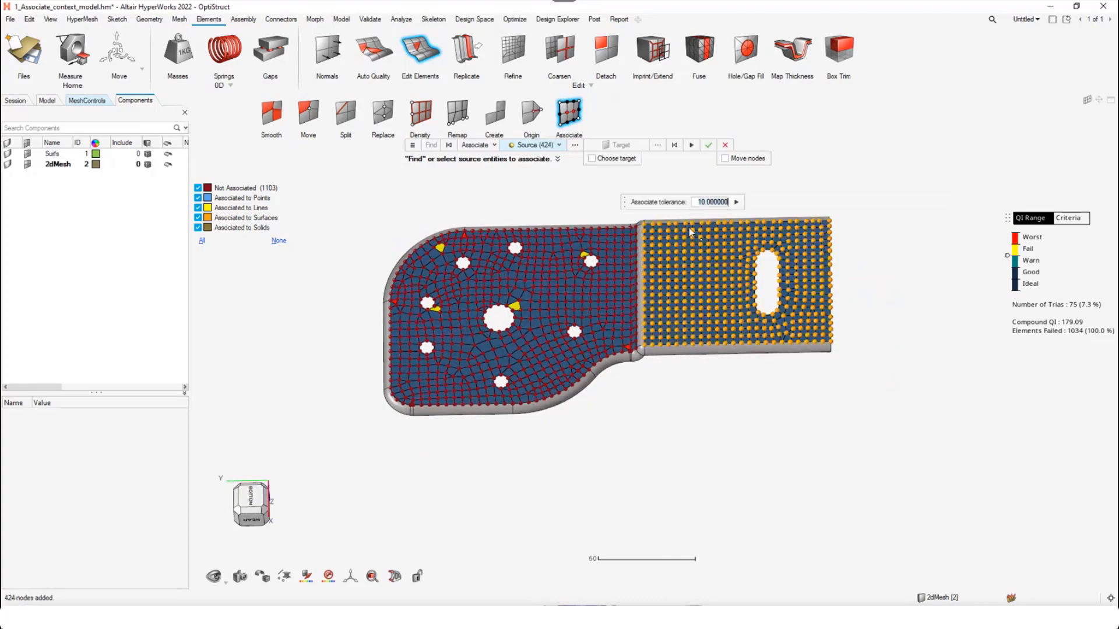
Associate the selected nodes to a manually chosen target, the slotted flange's surface, with a tolerance of 10
click(610, 160)
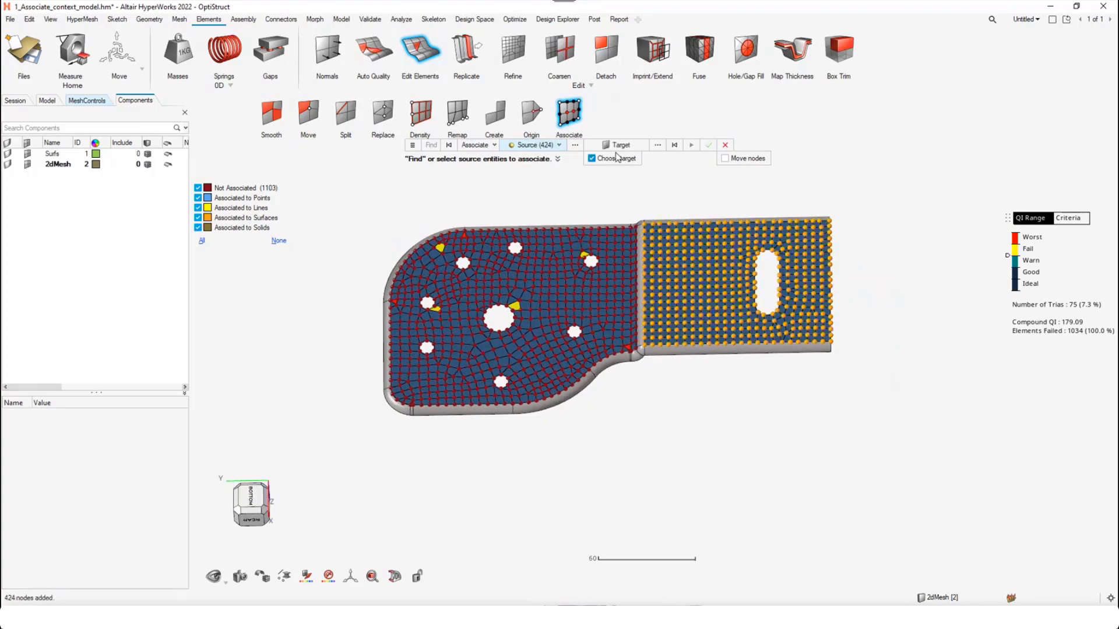
click(619, 146)
click(617, 145)
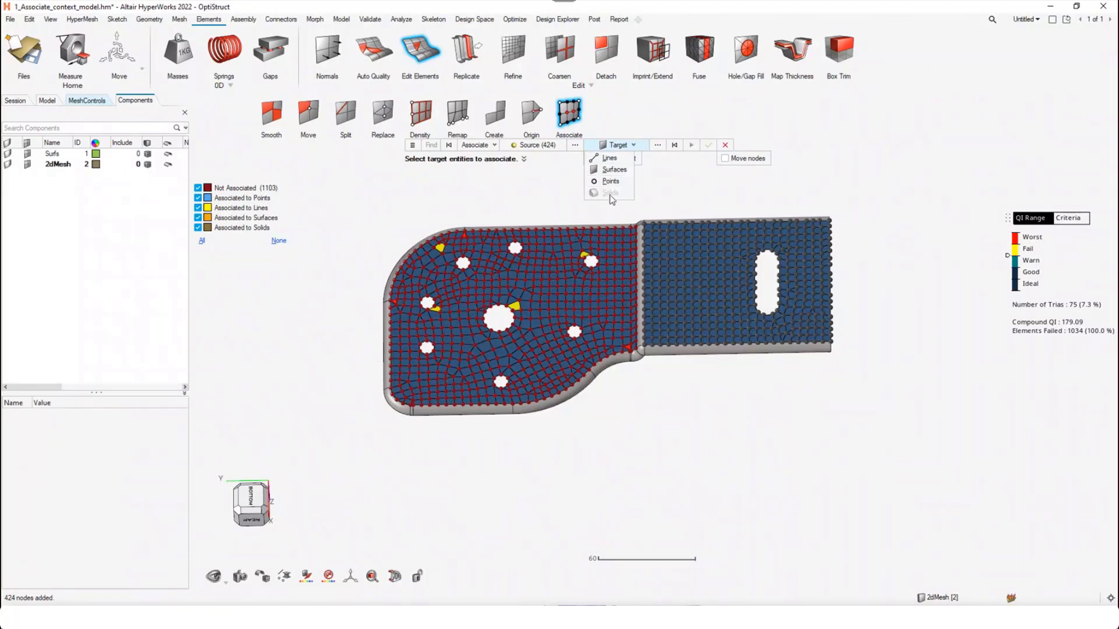
click(673, 192)
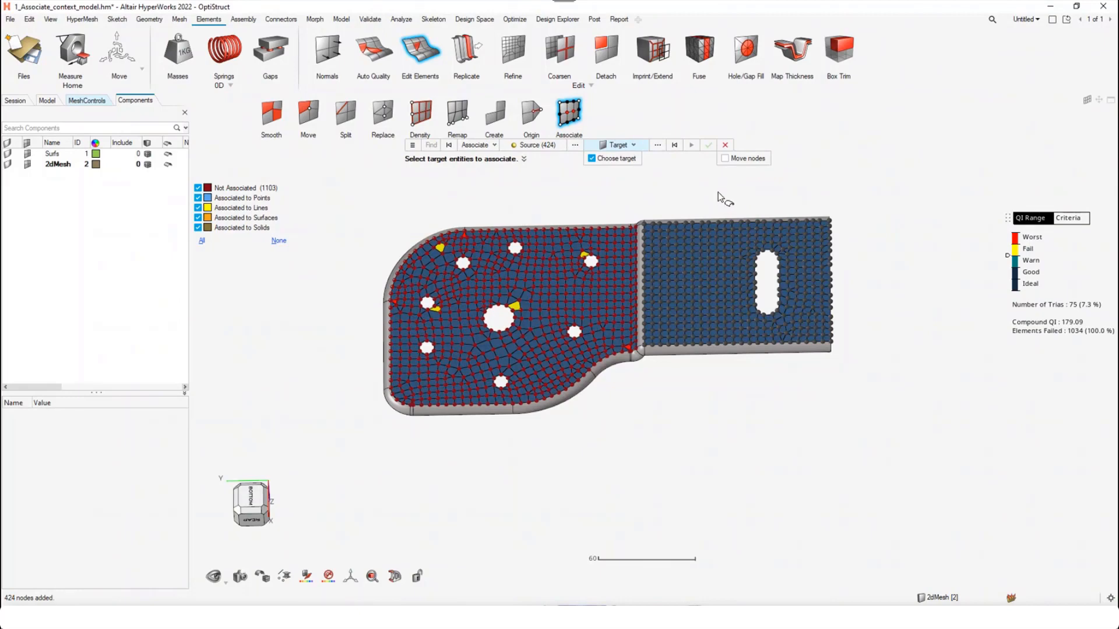
scroll(720, 201, up, 2)
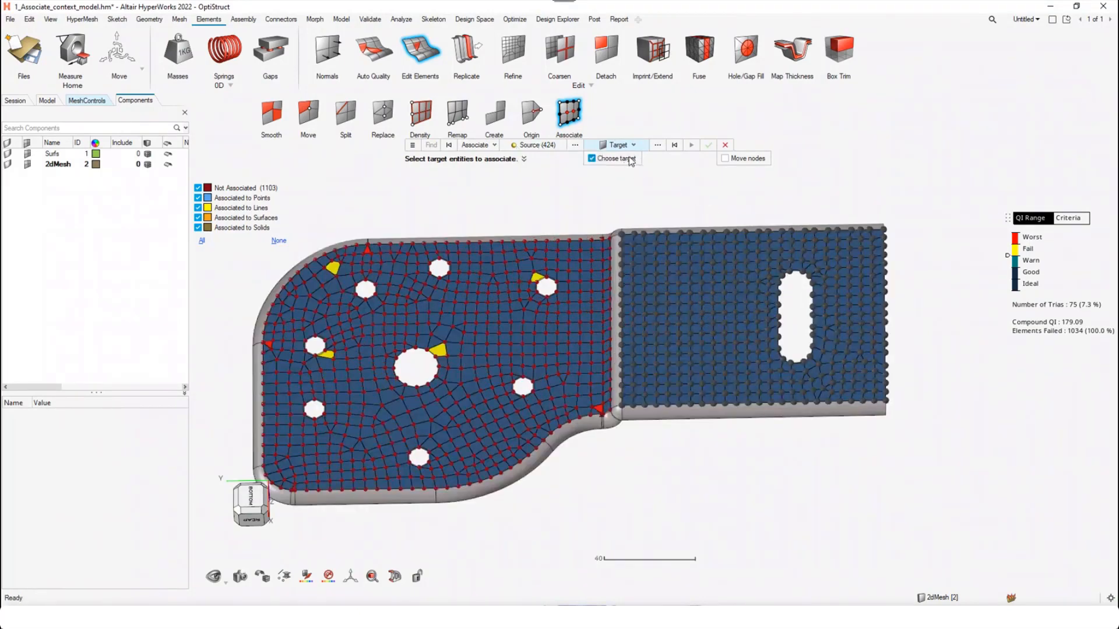
click(634, 146)
click(609, 181)
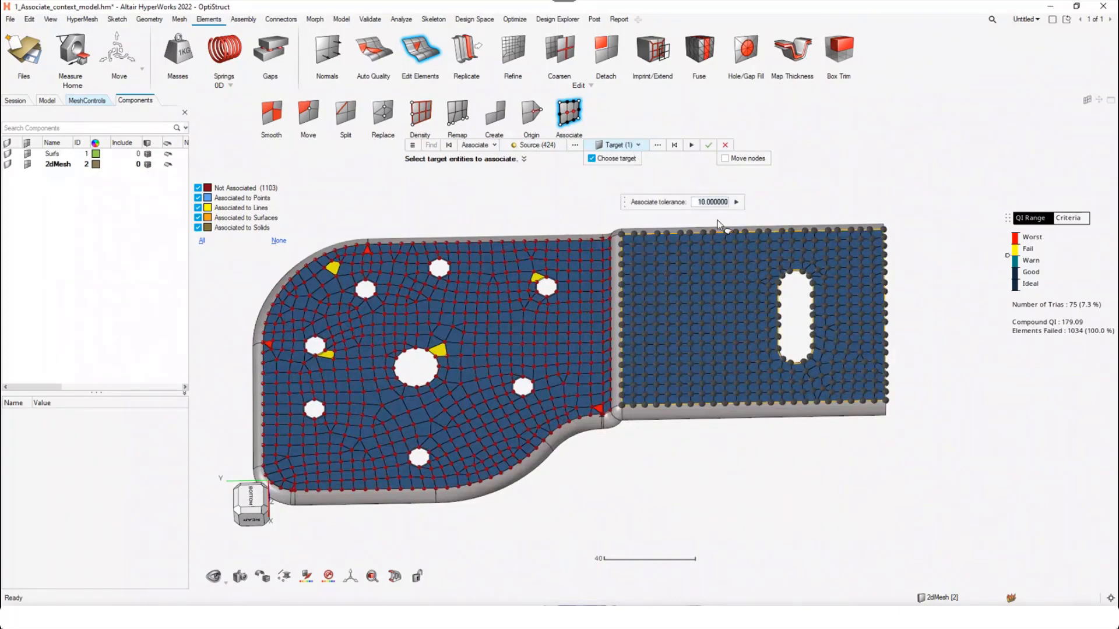
middle_click(735, 204)
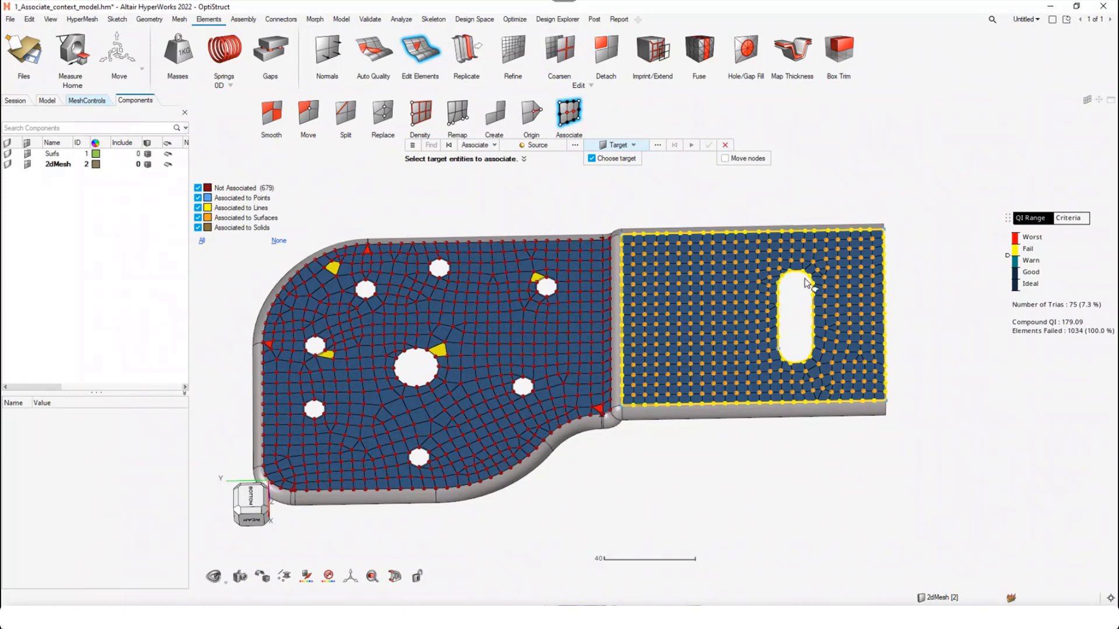
Undo the manual association and turn off Choose target
middle_drag(686, 258, 735, 265)
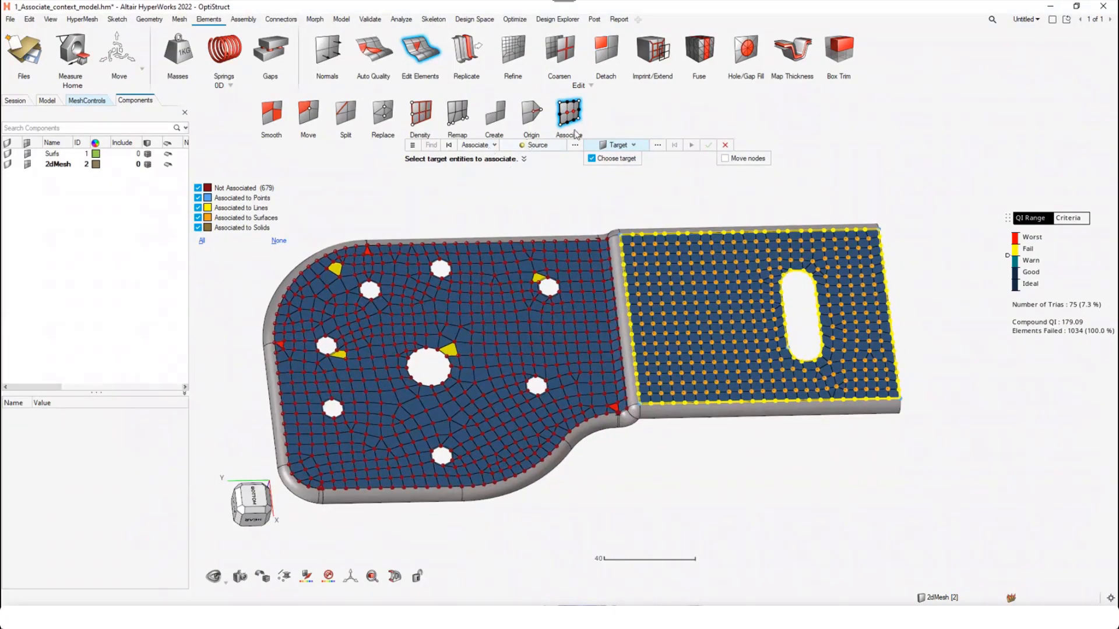
middle_click(619, 191)
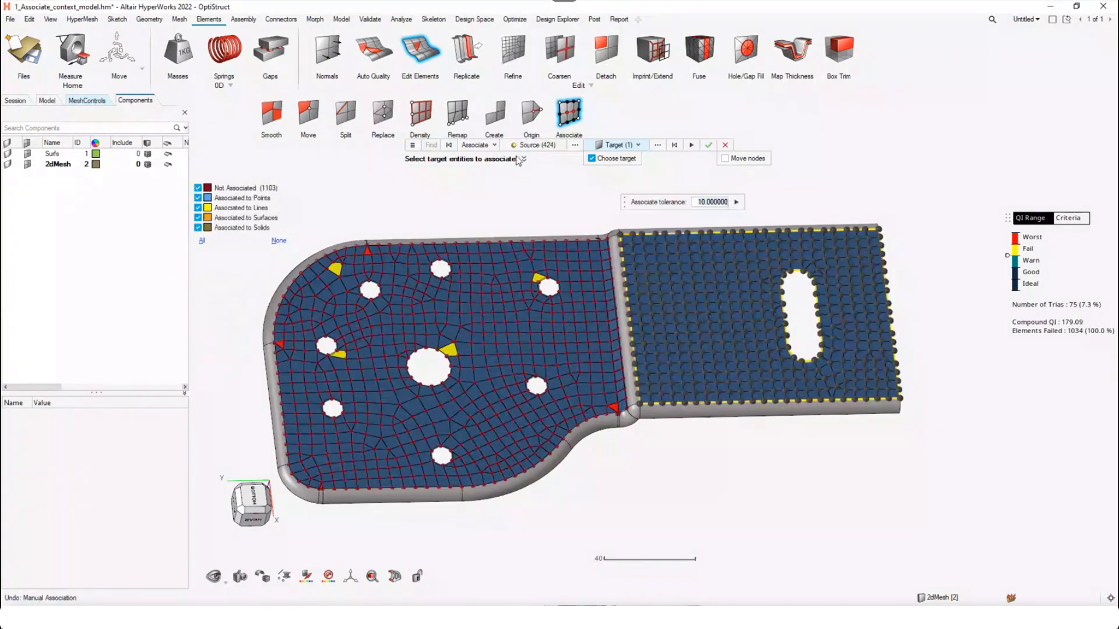
click(602, 159)
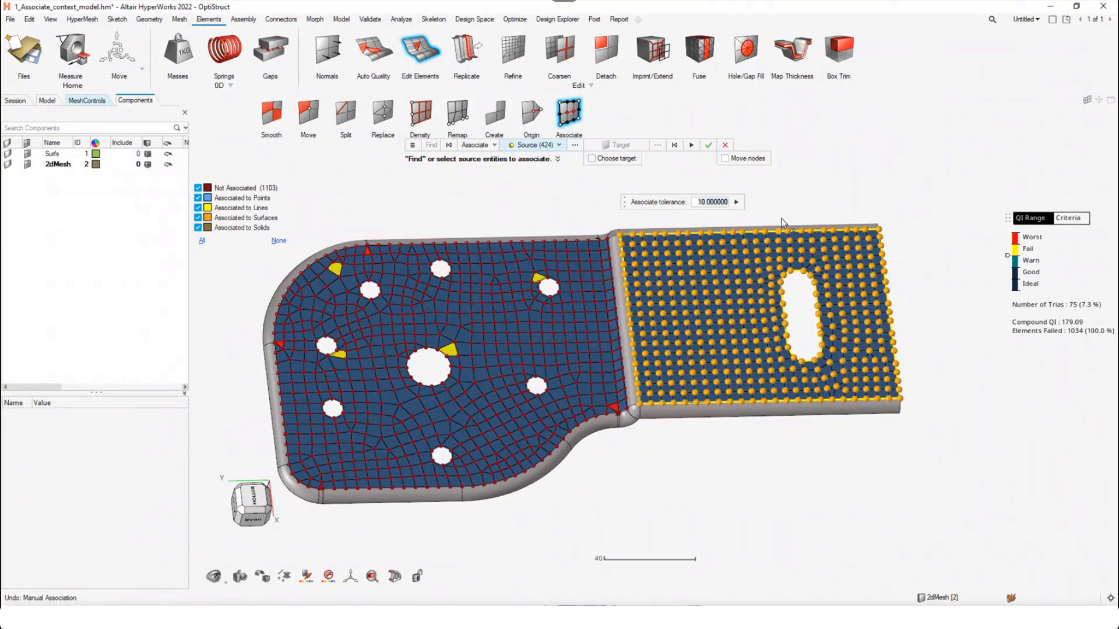
Review the tolerance options and associate the slotted flange's nodes with a tolerance of 10 without a chosen target
click(413, 150)
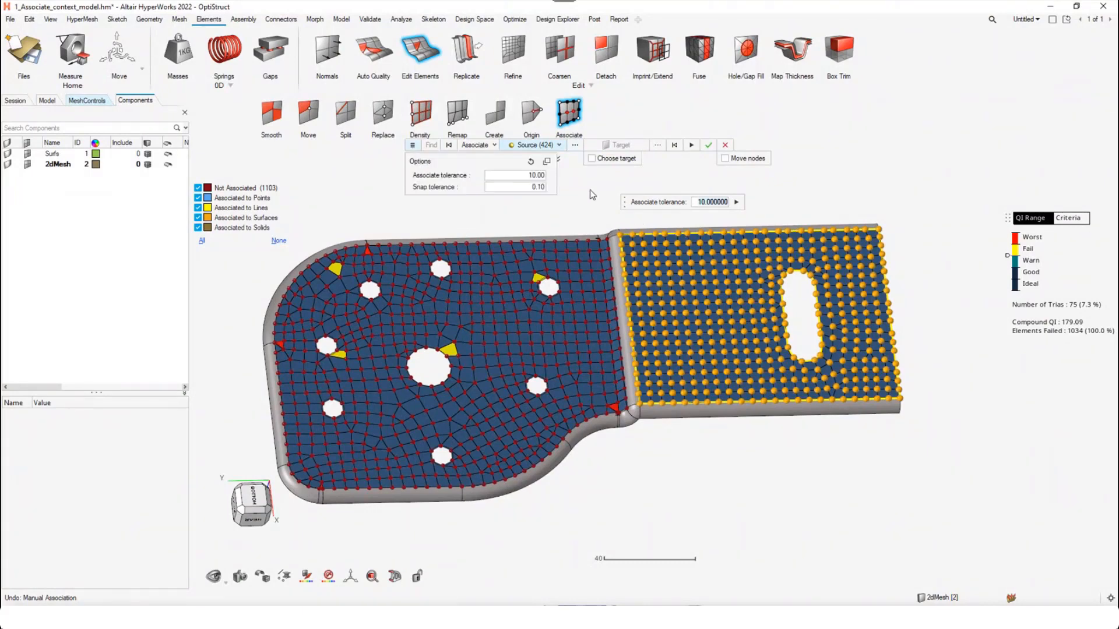
middle_drag(827, 392, 810, 372)
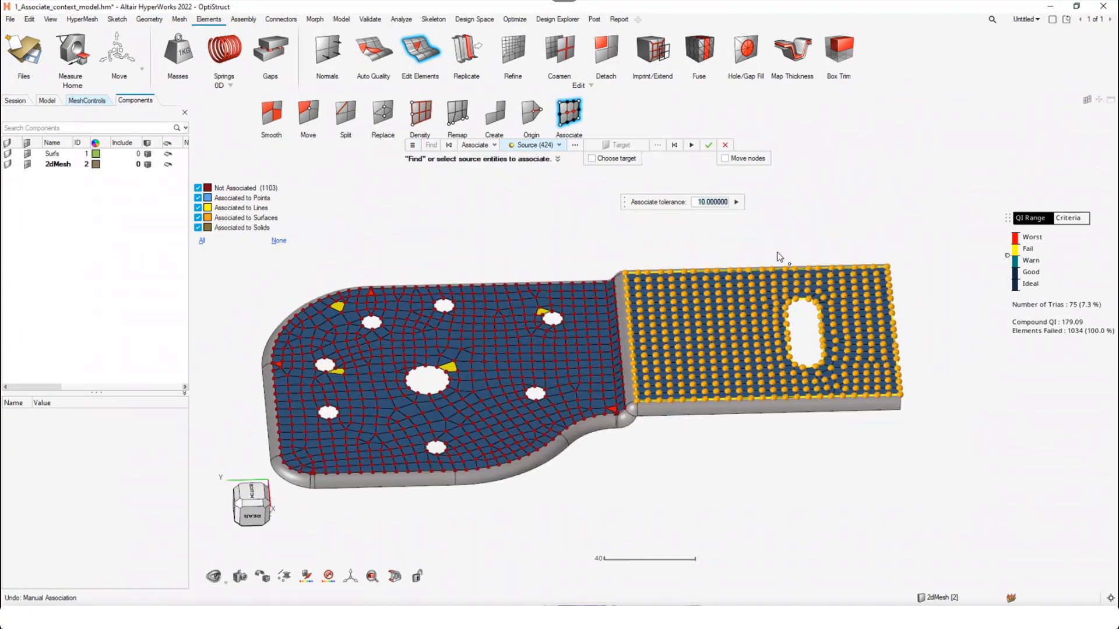
click(737, 202)
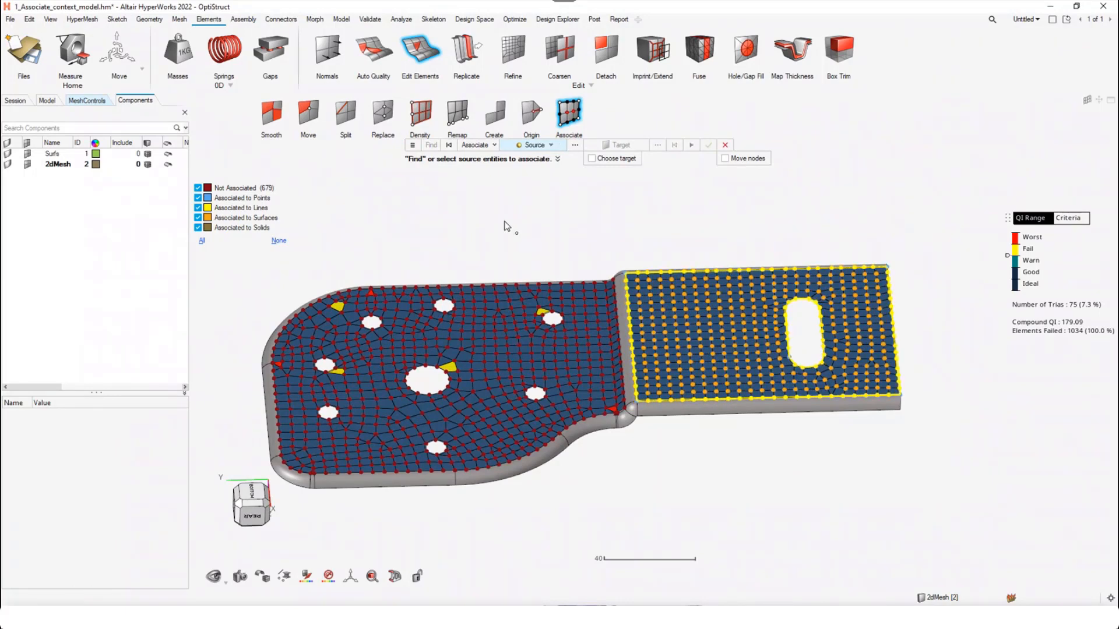
Exit the Associate tool, start a new model and open the recent file 2_dummy_Model.hm
key(Escape)
click(24, 53)
click(122, 105)
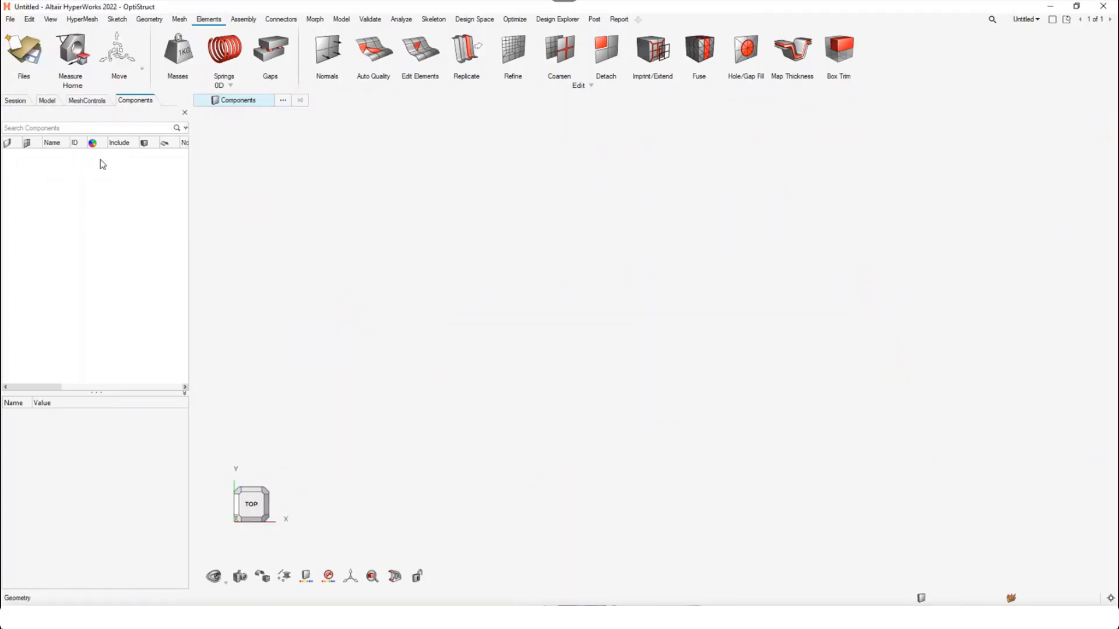
click(11, 20)
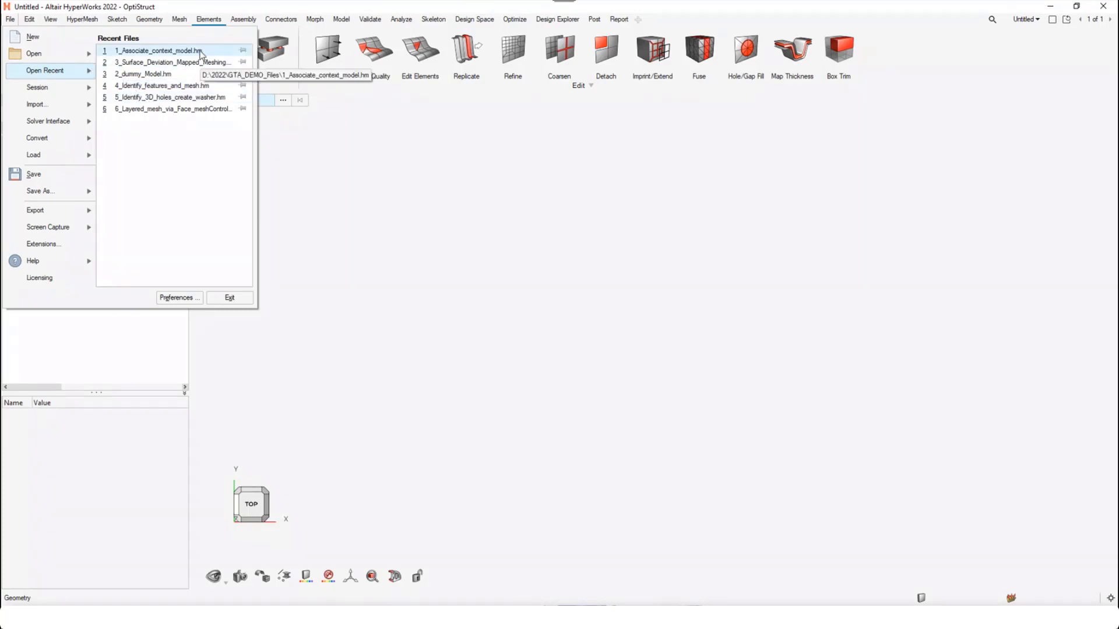
click(168, 76)
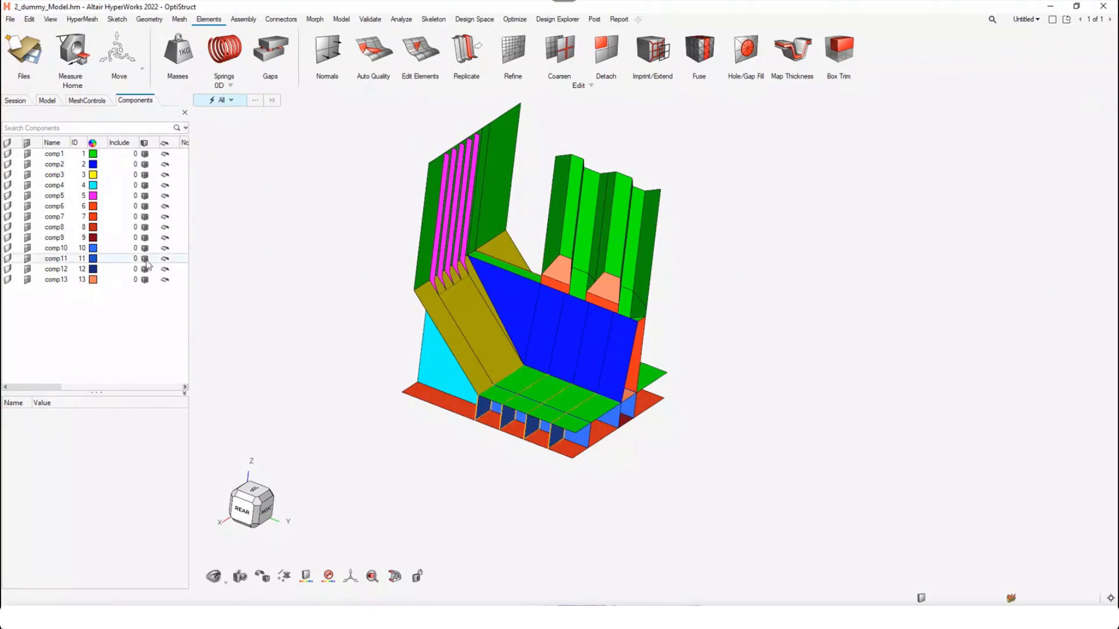
Import the solver deck mesh into the model with the OptiStruct reader and the default import options
click(11, 19)
mouse_move(40, 106)
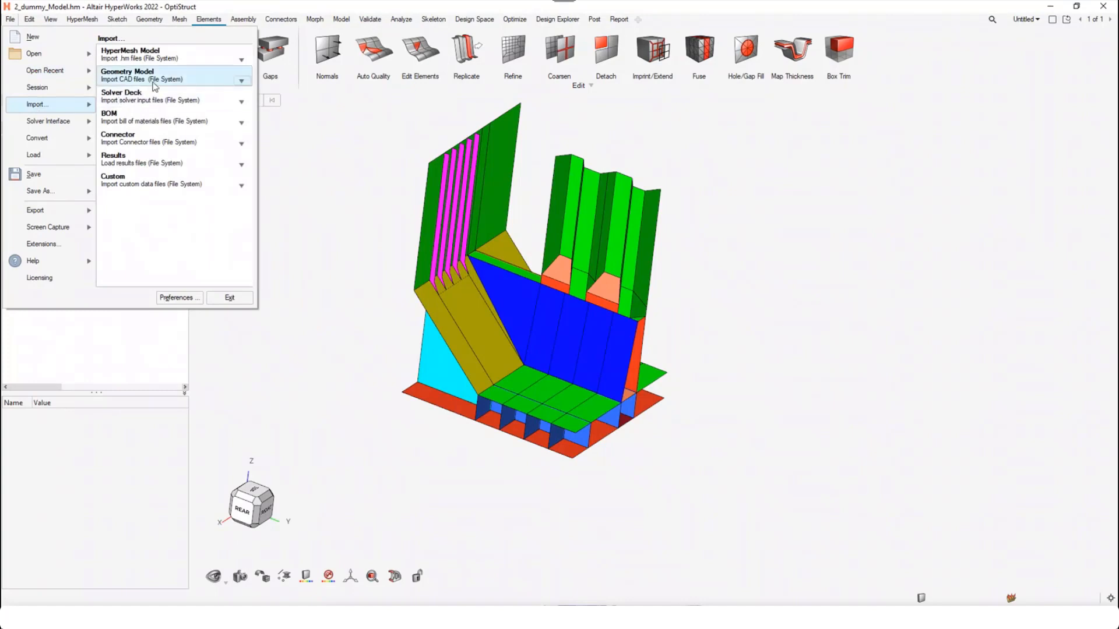
click(149, 99)
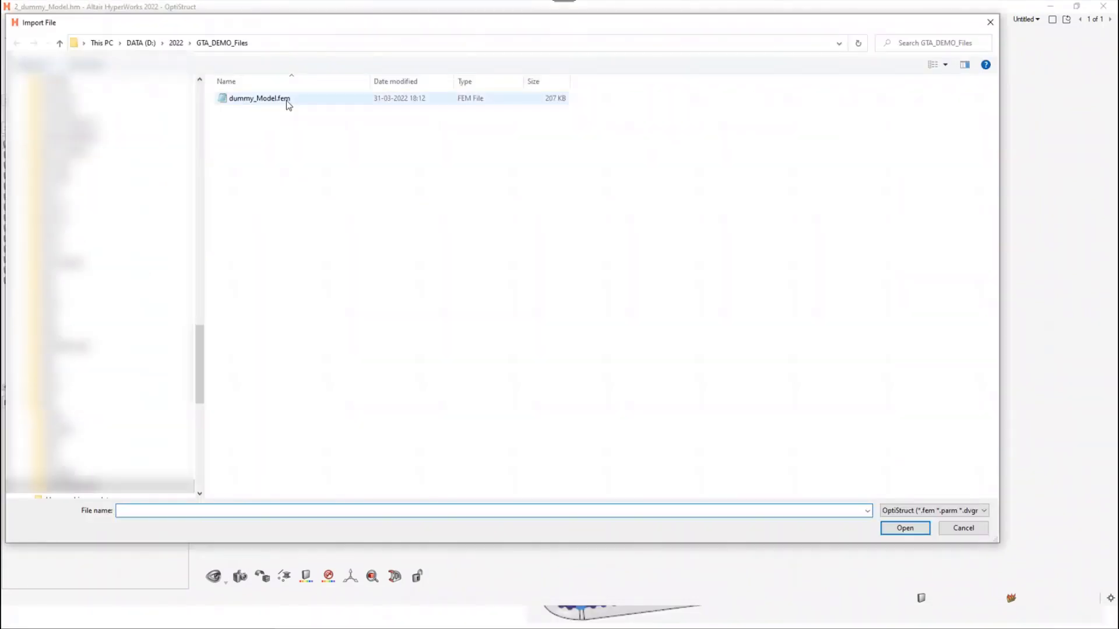
double_click(287, 101)
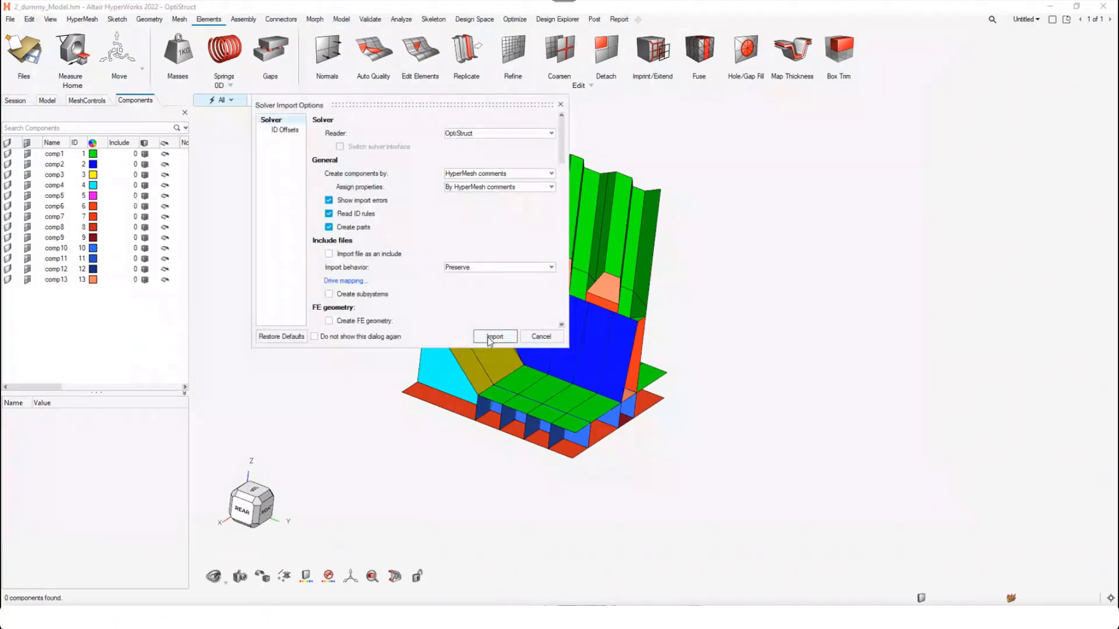
click(488, 338)
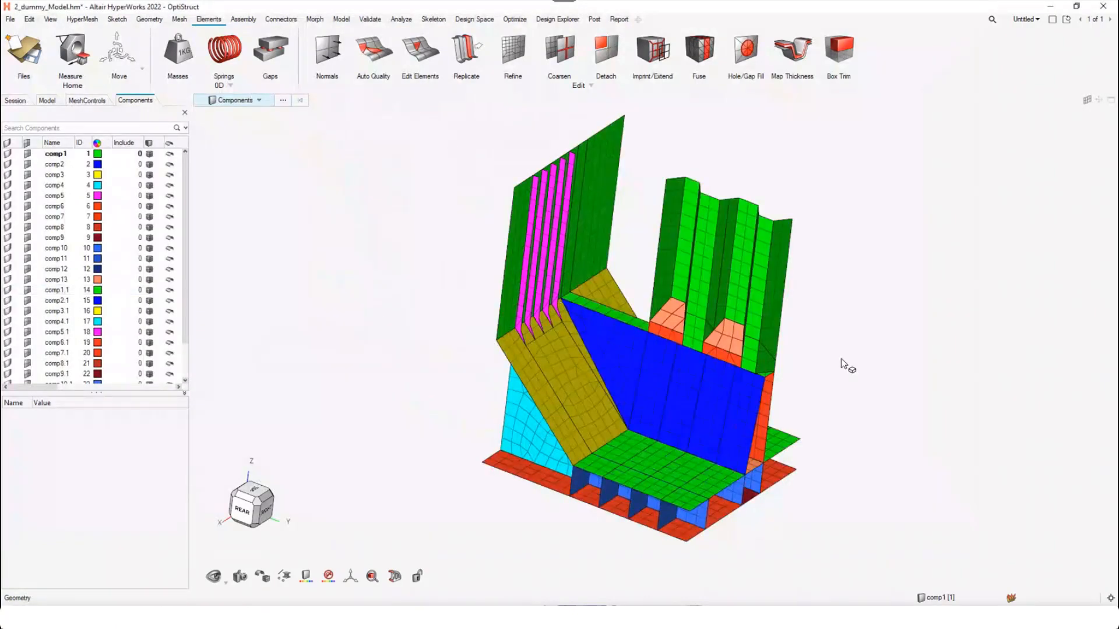
Start the Associate tool on the imported mesh, colour the elements by quality criteria and find the non-associated nodes
right_drag(589, 297, 482, 281)
scroll(482, 281, down, 2)
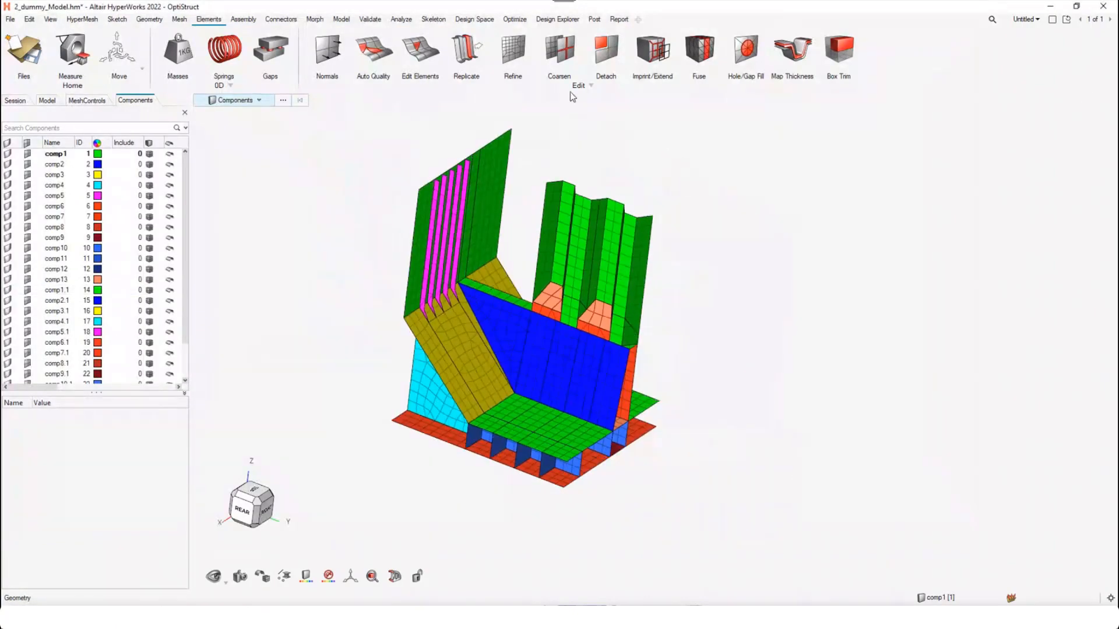
click(418, 59)
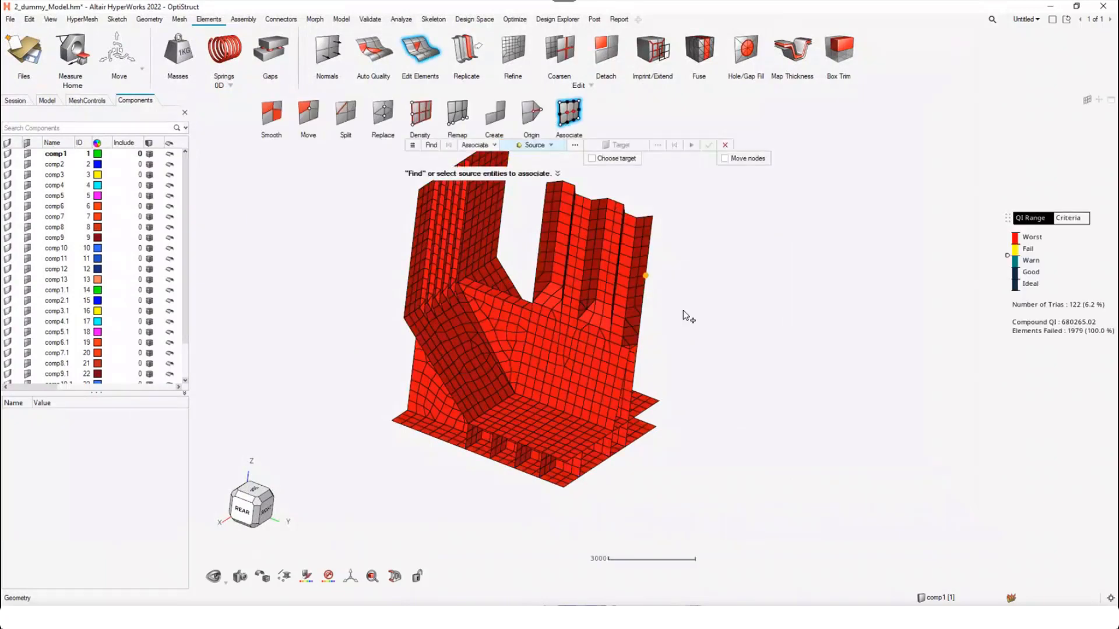
click(1074, 219)
scroll(442, 238, down, 1)
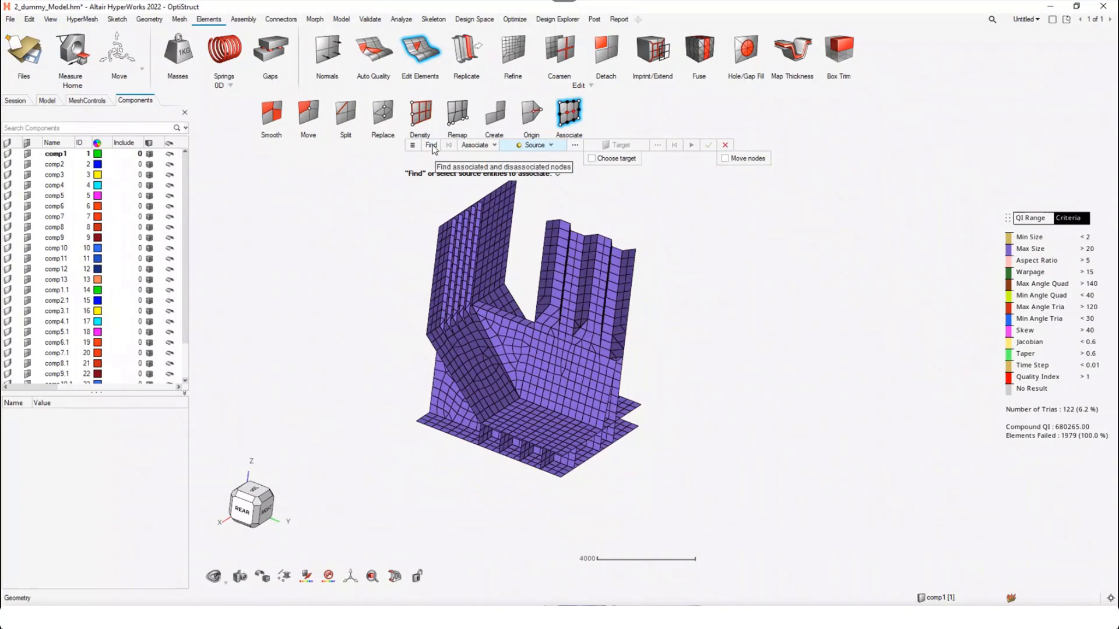
click(431, 146)
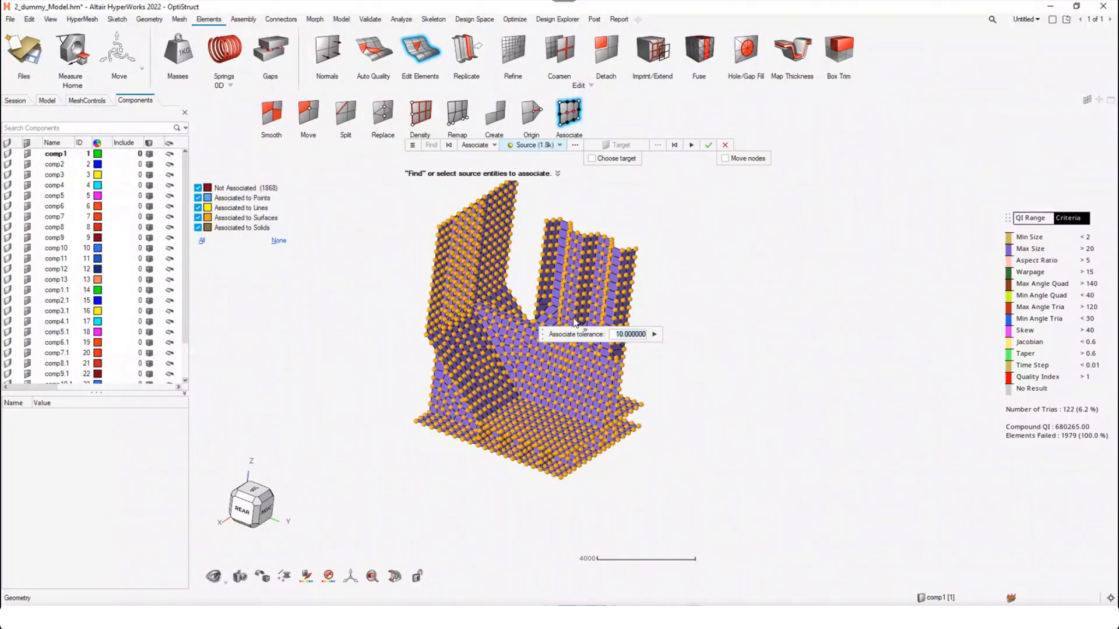
Set the Associate tolerance to 200 and the Snap tolerance to 20
drag(541, 334, 624, 212)
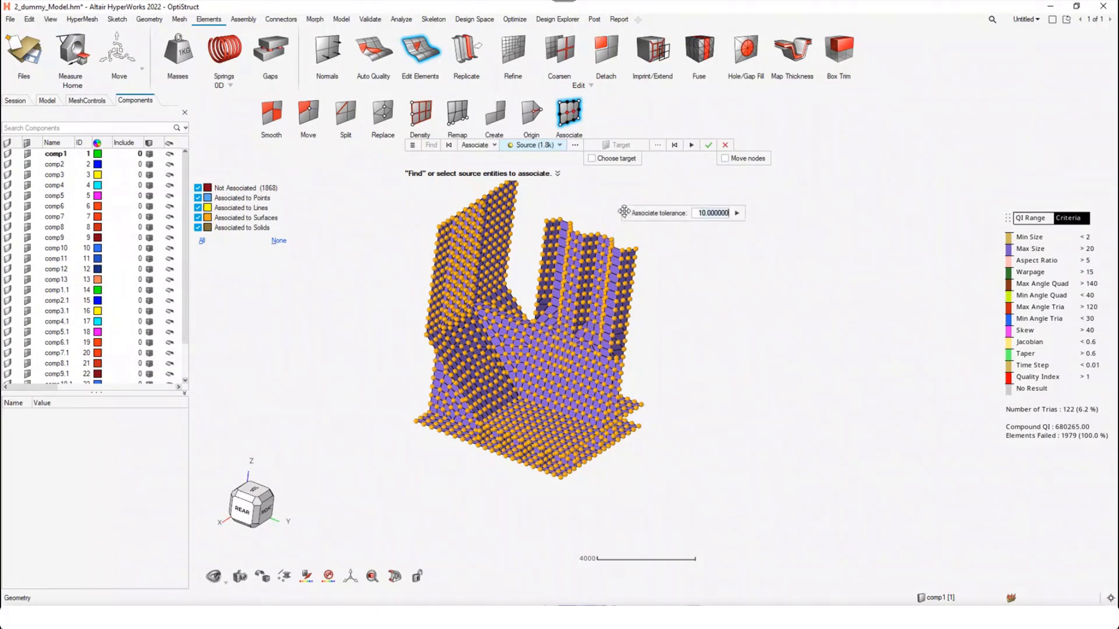
click(413, 145)
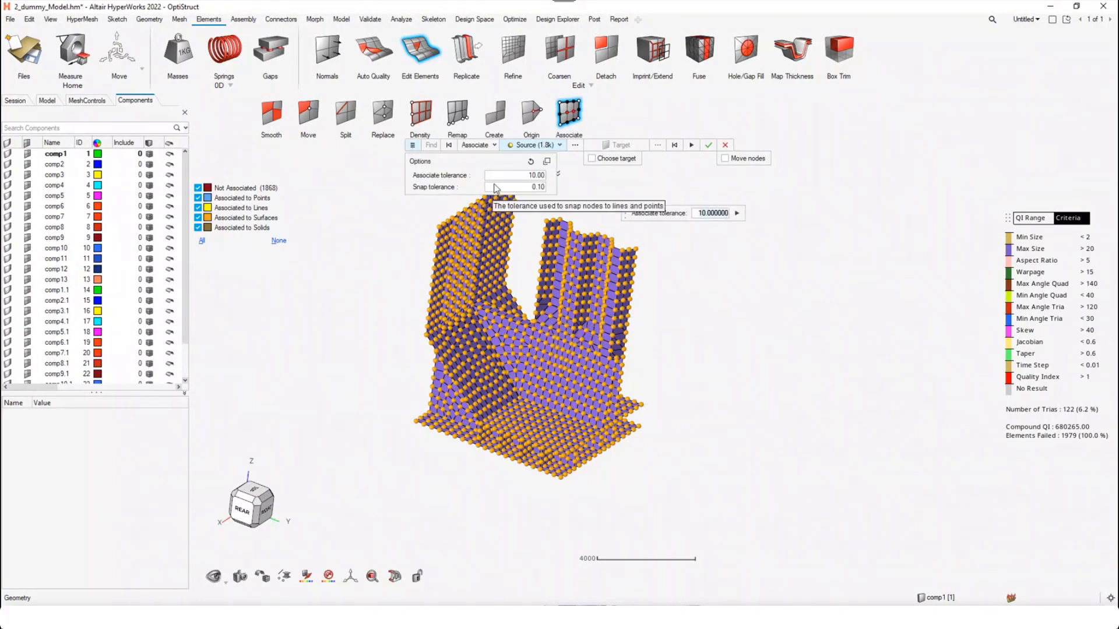
click(501, 175)
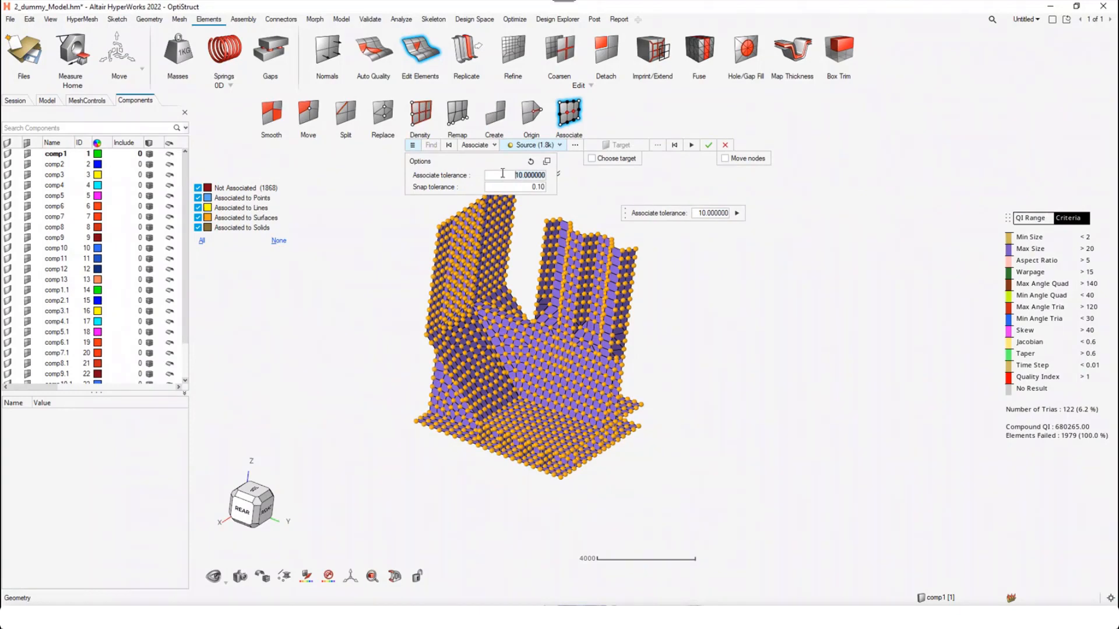
text(200)
click(520, 187)
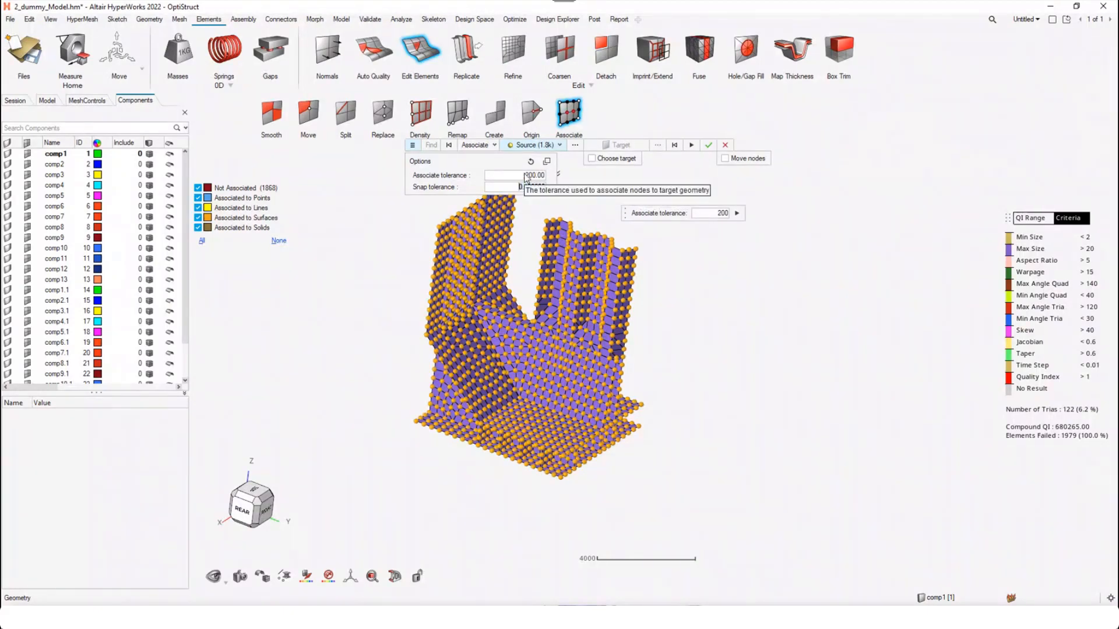
double_click(514, 187)
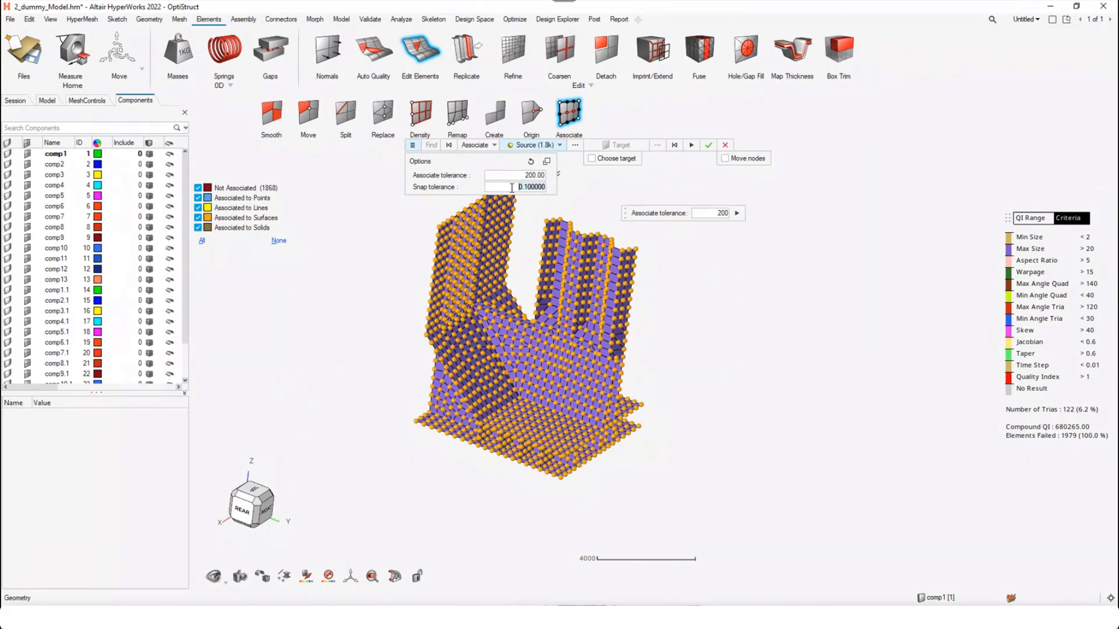
text(20)
click(595, 210)
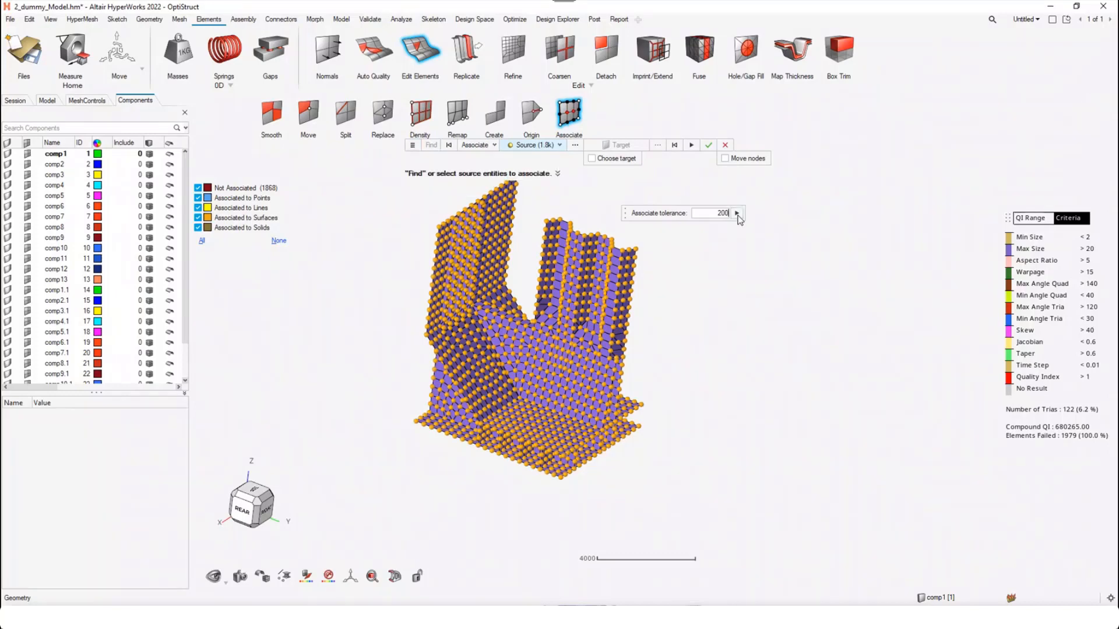
Associate all found nodes of the dummy model to the geometry and inspect the association from several angles
click(737, 213)
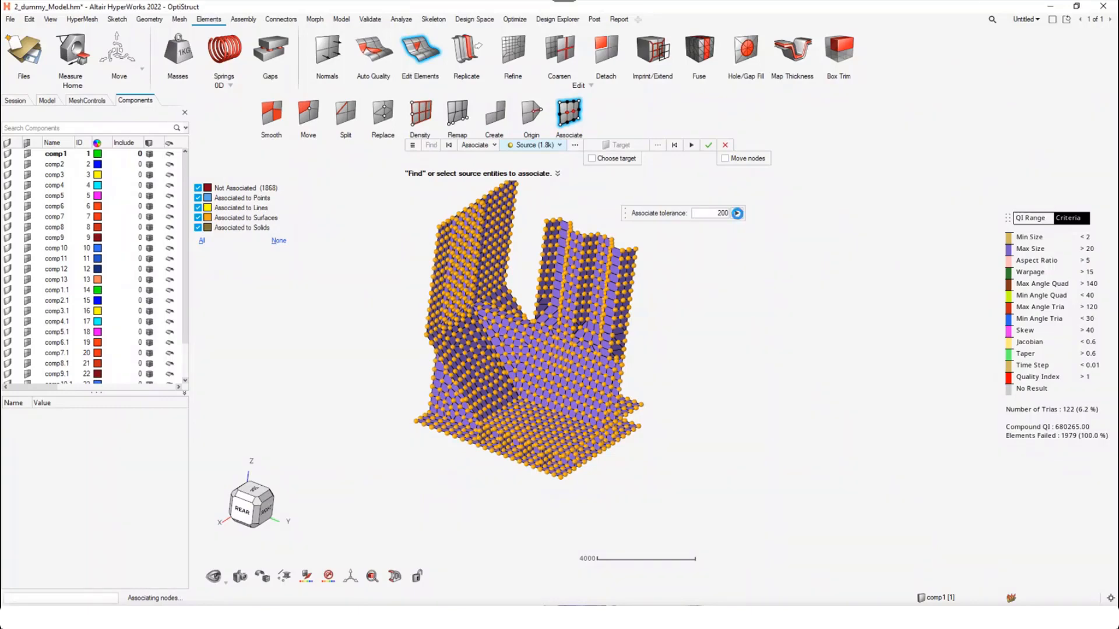
scroll(592, 367, up, 4)
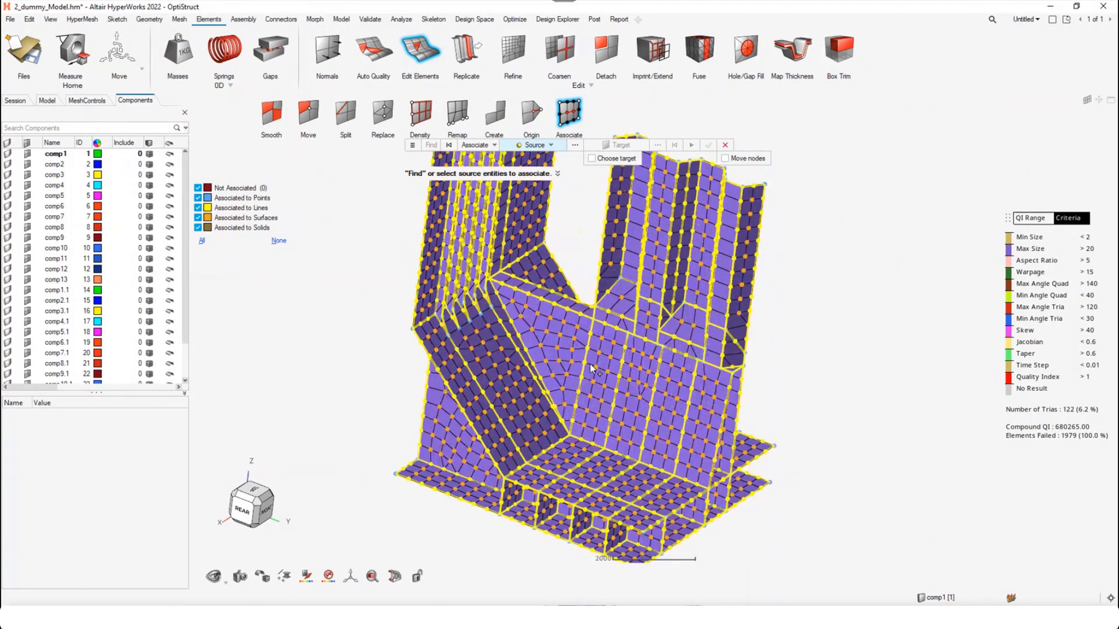
middle_drag(590, 366, 553, 372)
right_drag(561, 389, 588, 366)
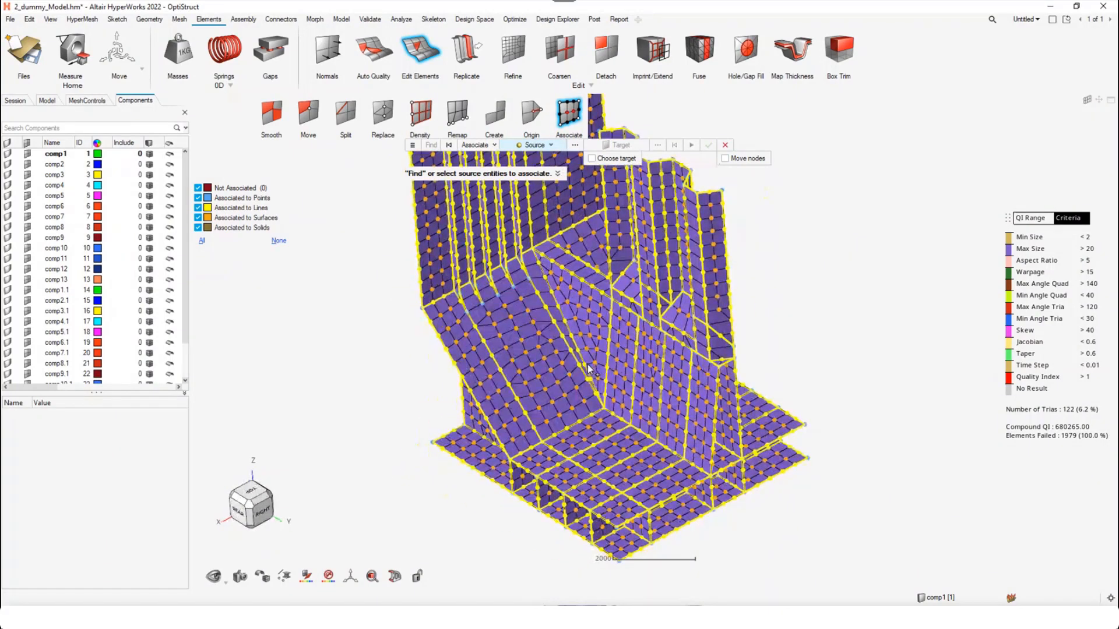
scroll(606, 391, down, 2)
middle_drag(615, 394, 599, 335)
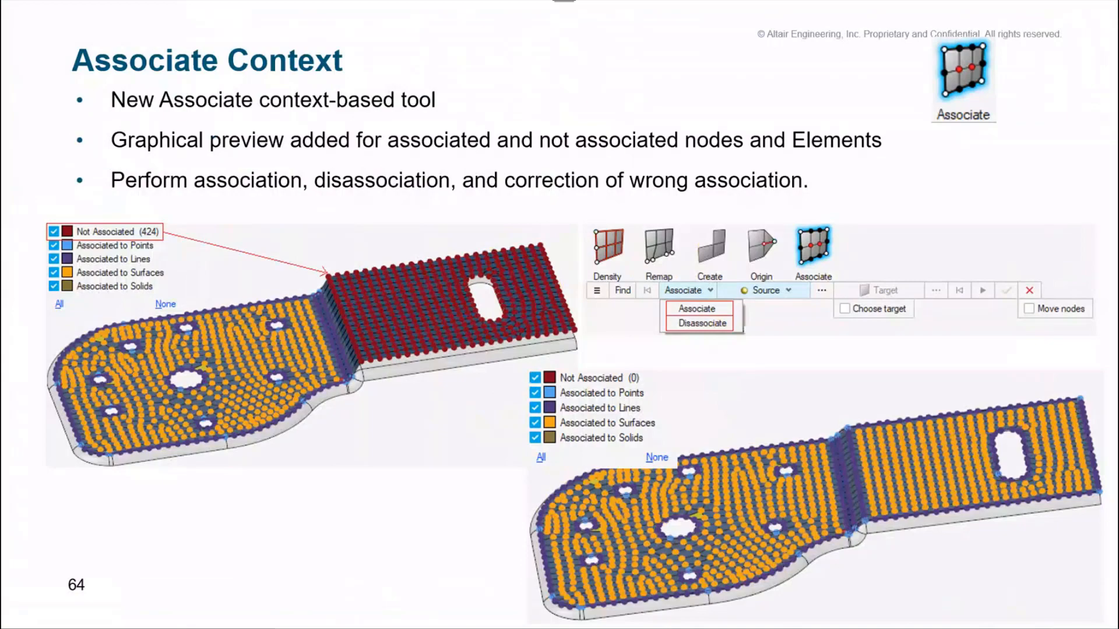
key(Right)
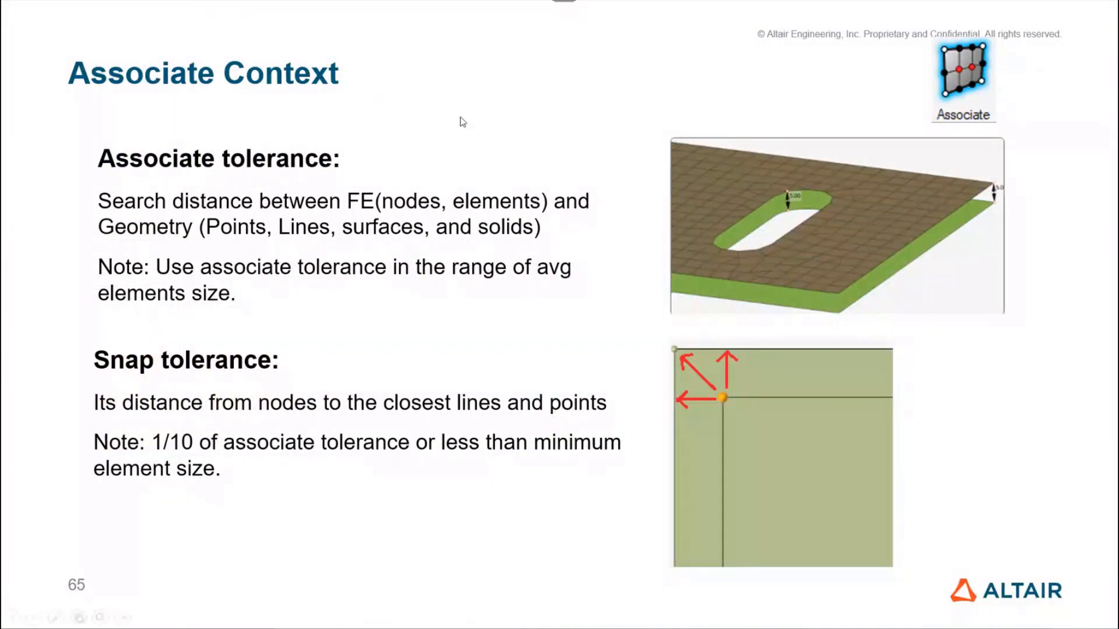
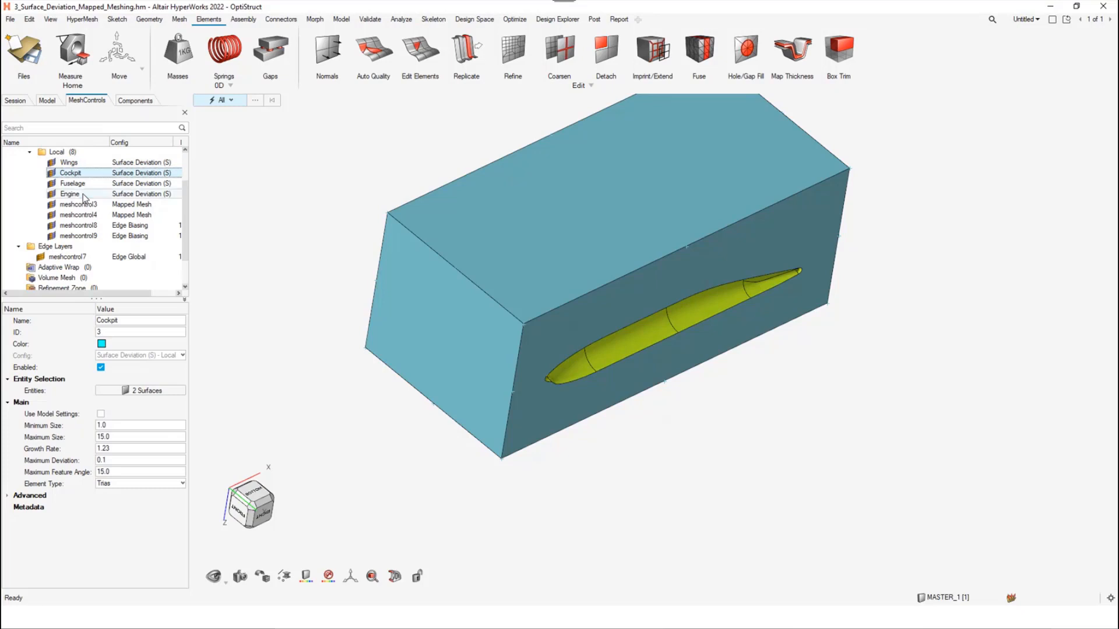
Review the settings of the local mapped mesh controls meshcontrol3 and meshcontrol4 and the edge biasing control meshcontrol8
click(78, 204)
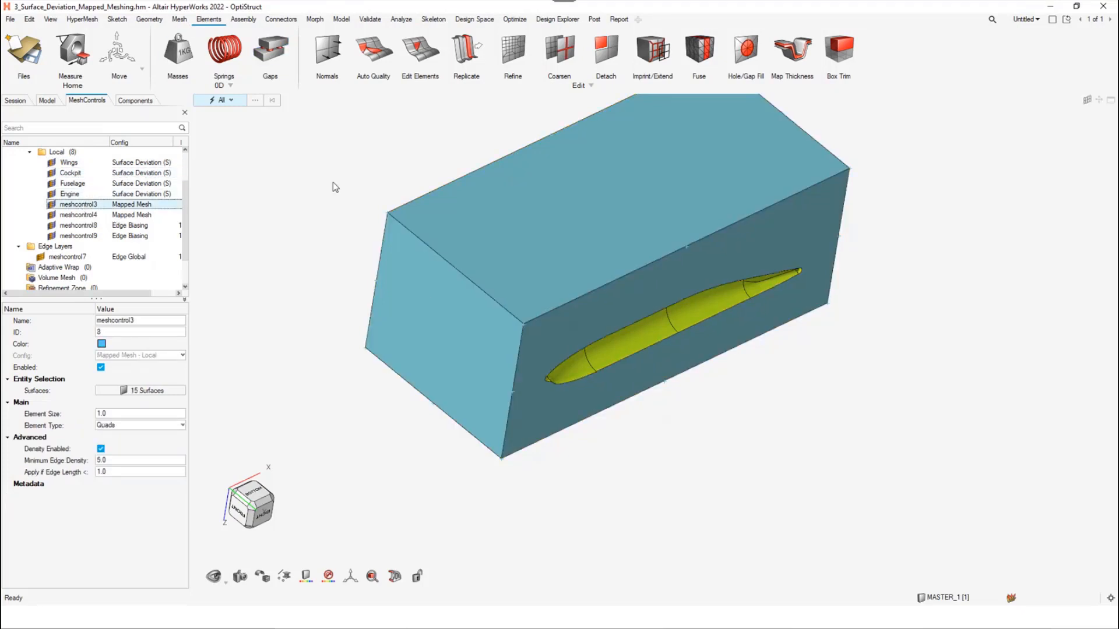
click(89, 207)
middle_drag(357, 286, 315, 245)
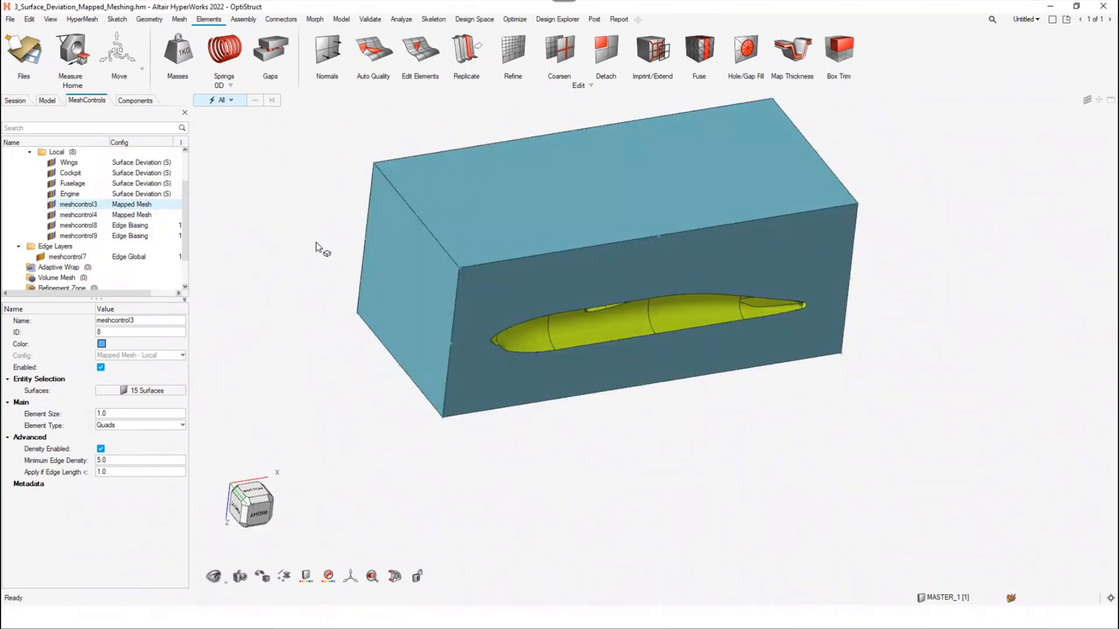
middle_drag(369, 195, 322, 259)
right_drag(288, 304, 306, 282)
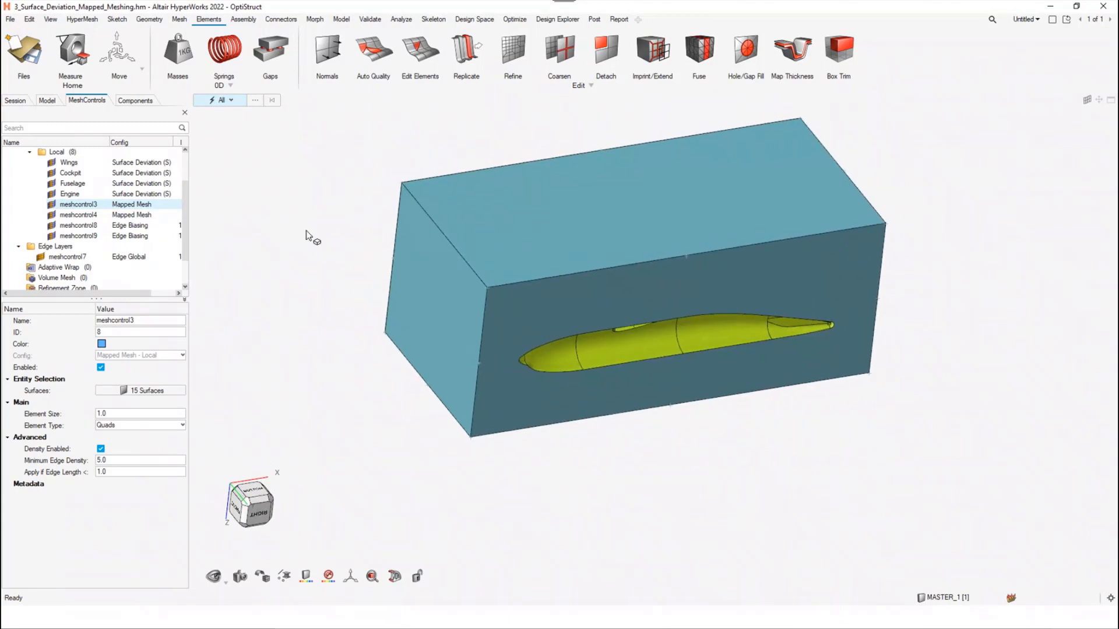
click(84, 218)
click(84, 225)
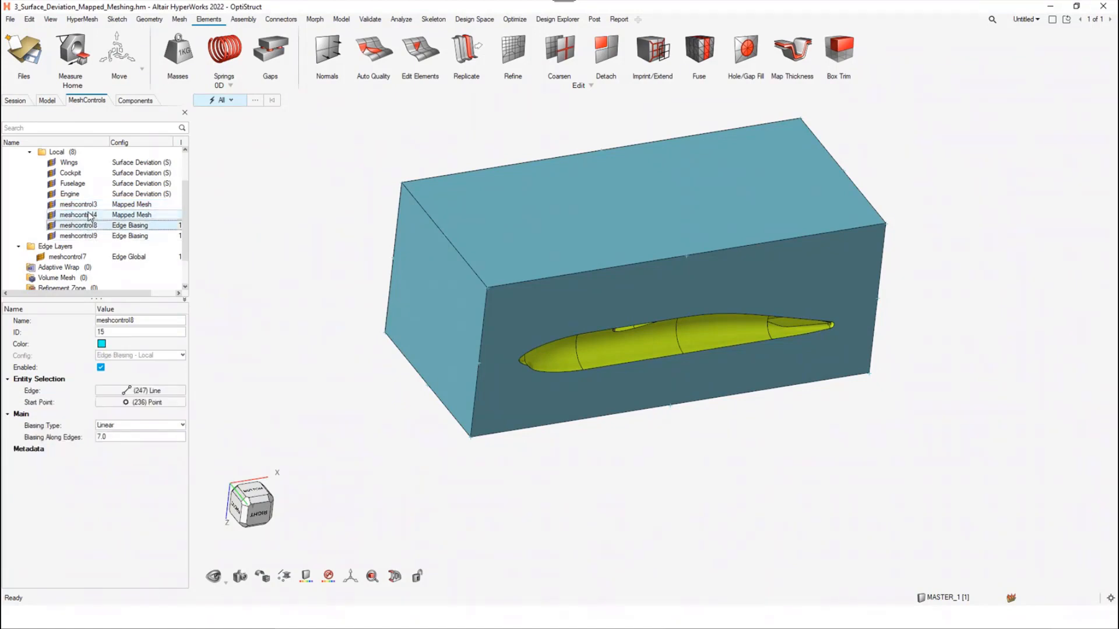
click(80, 205)
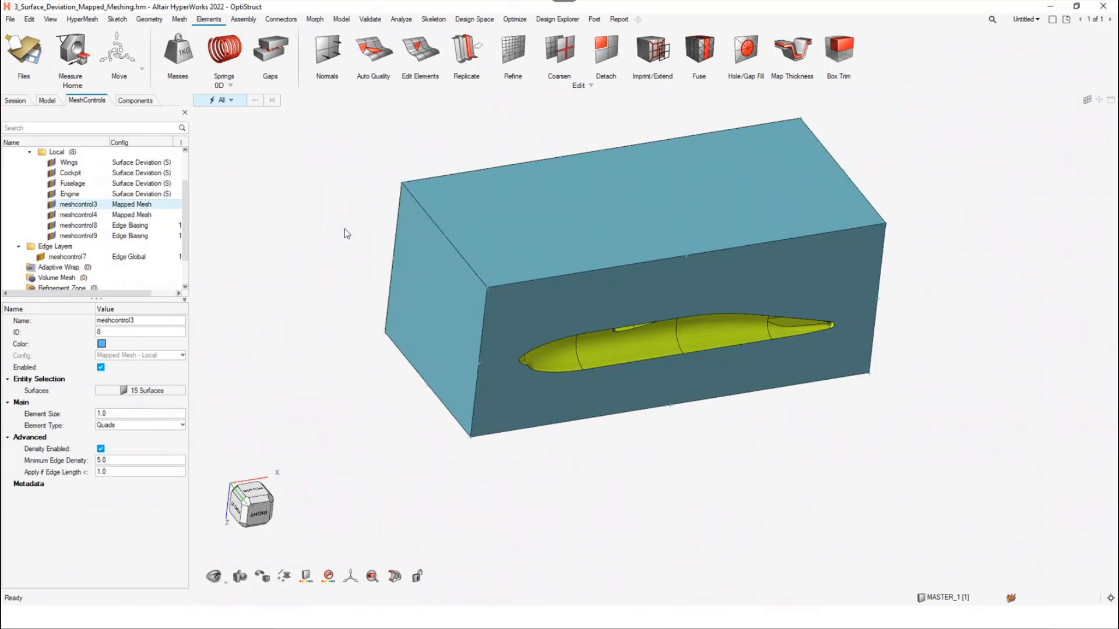
Hide the outer box component surrounding the aircraft, using the Components selection filter
click(235, 96)
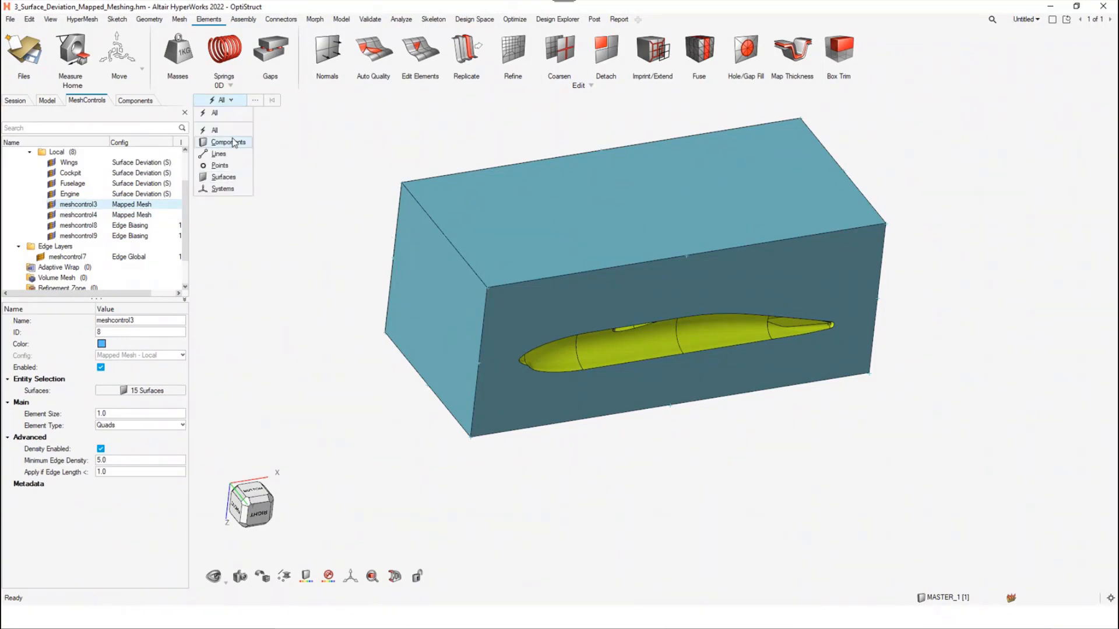
click(236, 142)
click(435, 282)
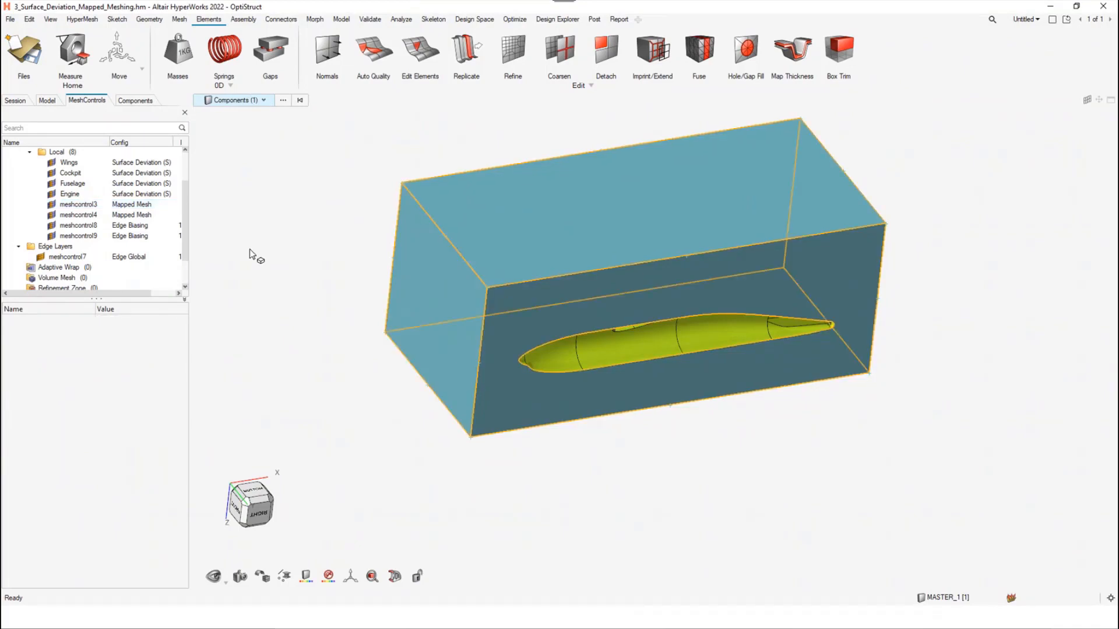
key(h)
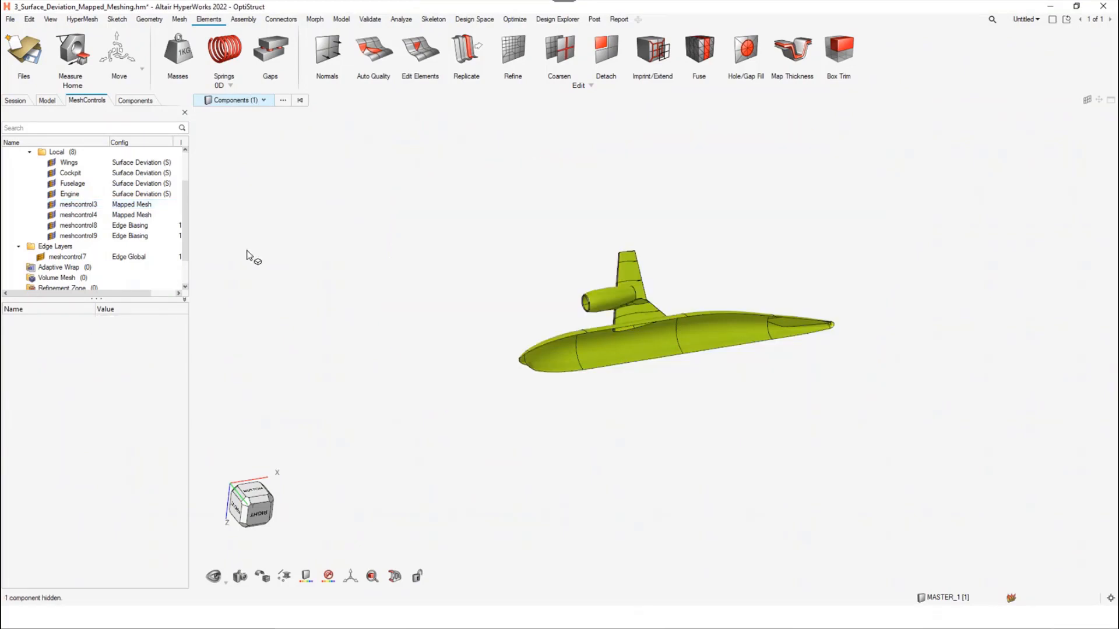
Examine the aircraft half-model from several angles, focusing on the engine inlet ring, the wing's leading edge and the fuselage
scroll(621, 345, up, 5)
middle_drag(593, 317, 680, 321)
scroll(642, 343, up, 2)
scroll(642, 344, down, 4)
middle_click(694, 273)
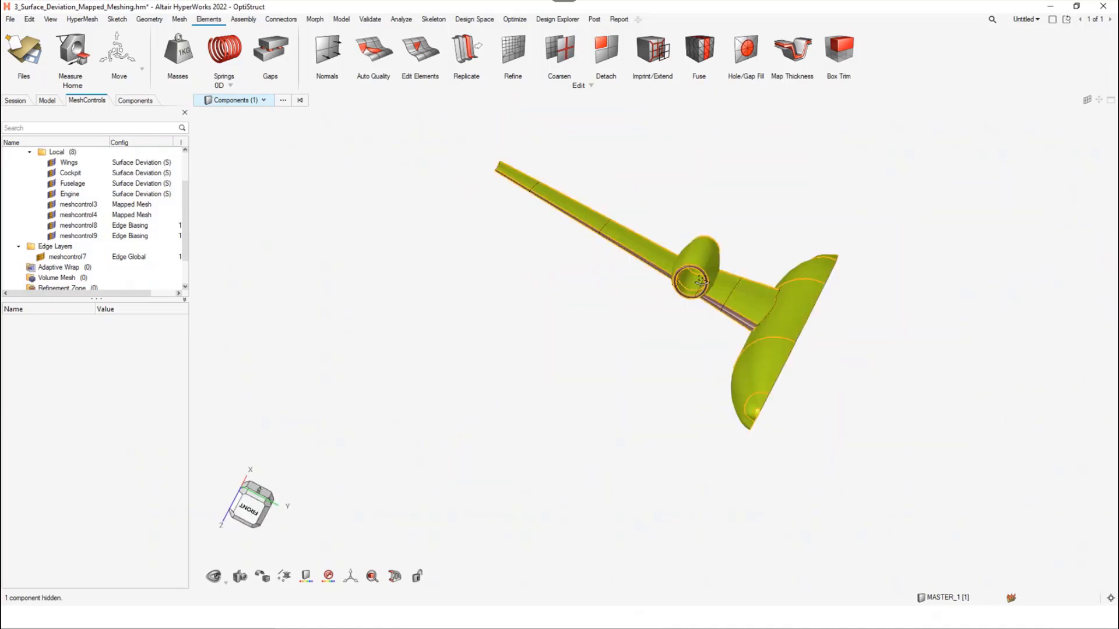
mouse_move(720, 267)
middle_down()
mouse_move(673, 293)
mouse_move(755, 330)
middle_up()
scroll(673, 293, up, 2)
scroll(673, 294, up, 1)
scroll(754, 330, up, 4)
scroll(718, 386, down, 3)
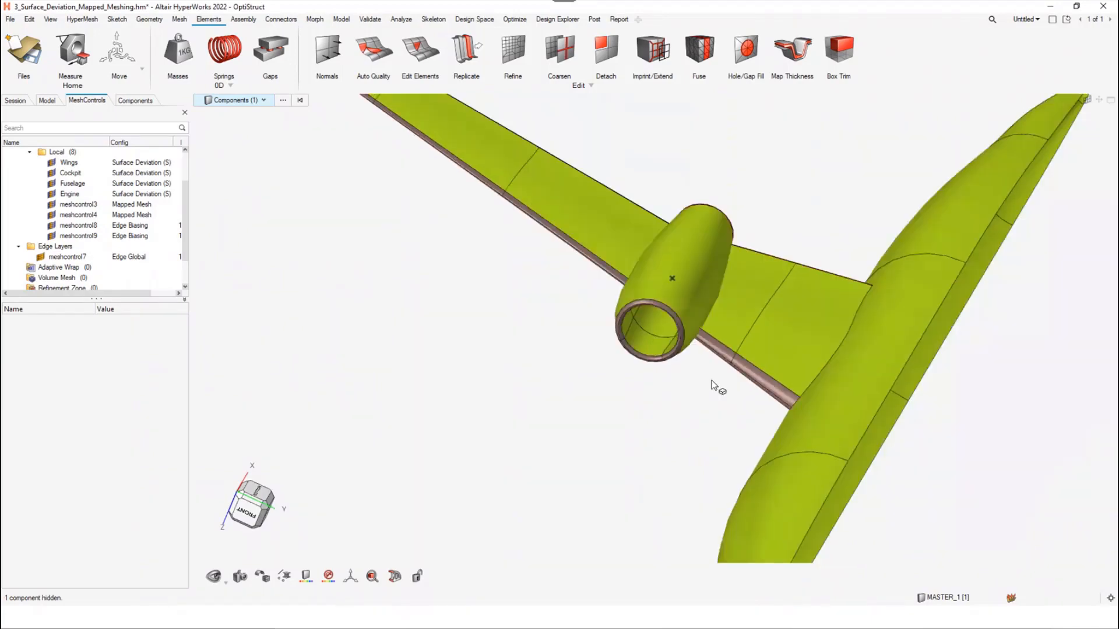
mouse_move(722, 375)
middle_down()
mouse_move(702, 357)
mouse_move(615, 379)
middle_up()
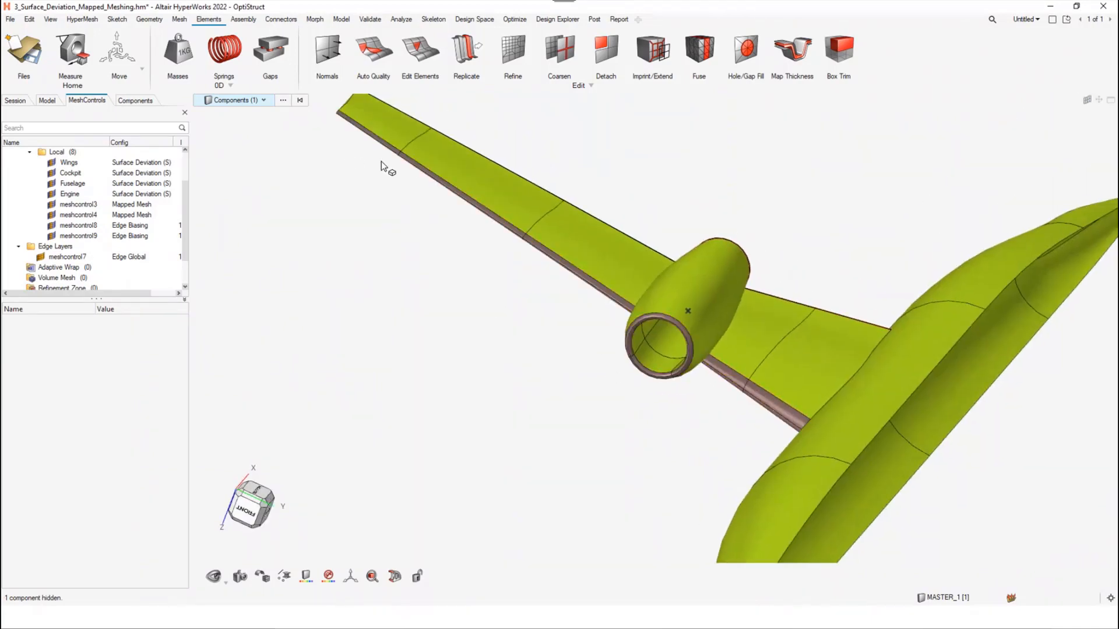
middle_drag(559, 295, 545, 342)
right_drag(570, 375, 537, 320)
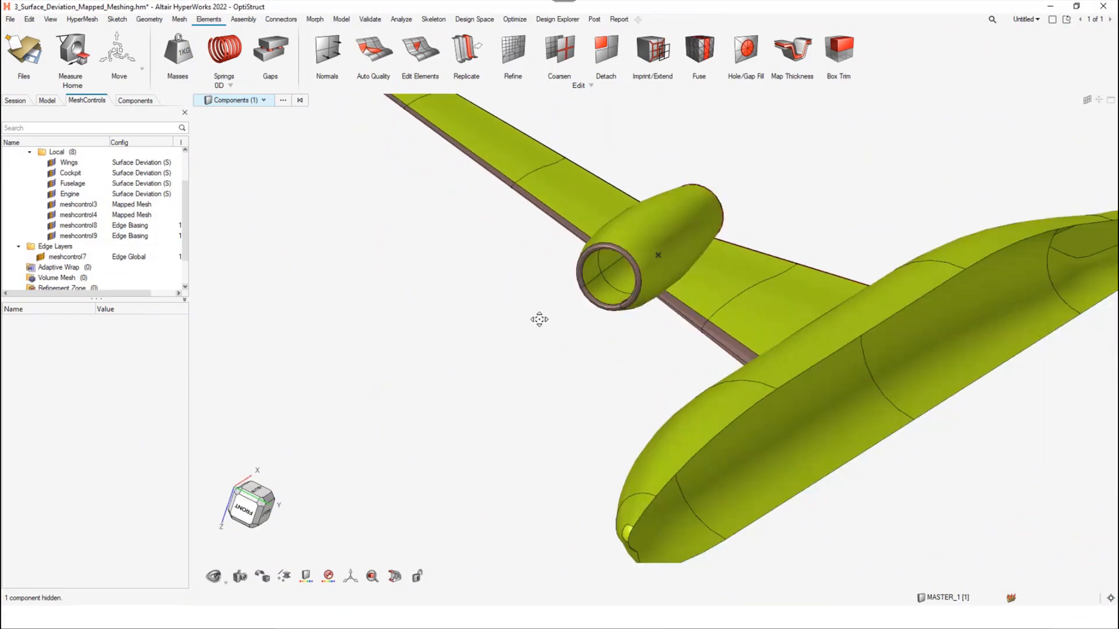
scroll(539, 379, down, 2)
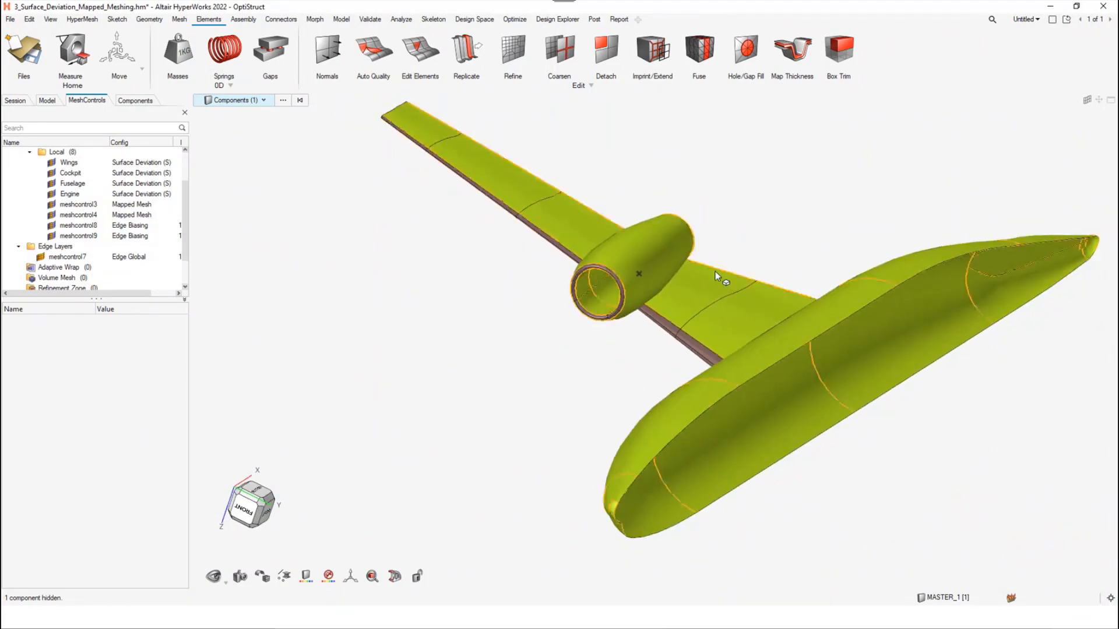
mouse_move(798, 309)
middle_down()
mouse_move(717, 362)
mouse_move(657, 375)
mouse_move(771, 400)
mouse_move(874, 357)
mouse_move(677, 365)
mouse_move(691, 341)
mouse_move(638, 362)
mouse_move(685, 337)
middle_up()
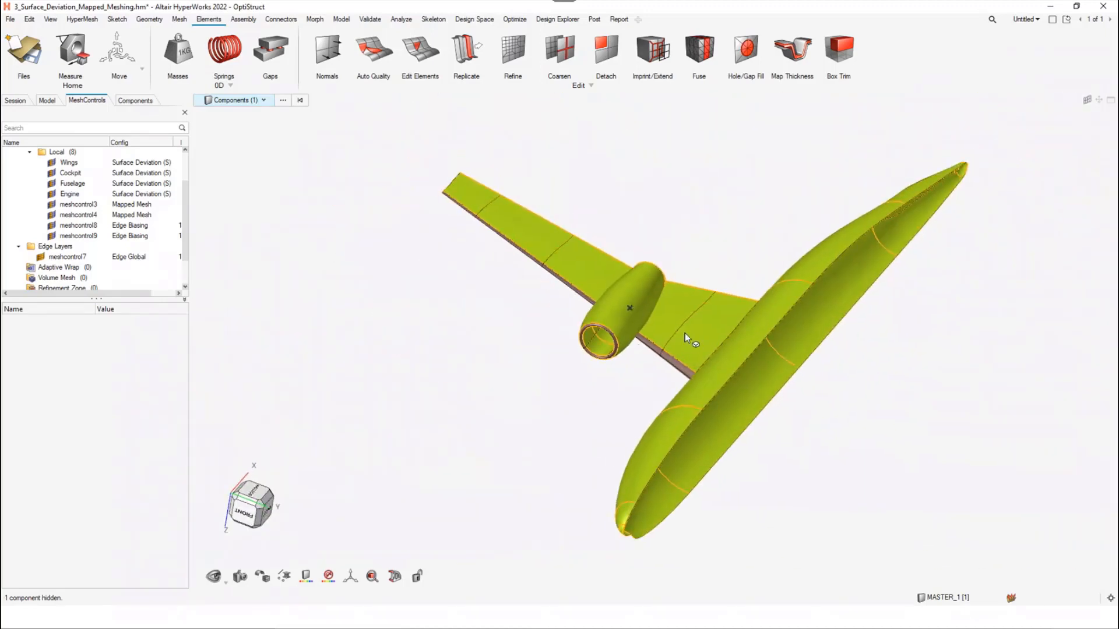
click(732, 449)
scroll(622, 370, up, 2)
scroll(125, 215, down, 2)
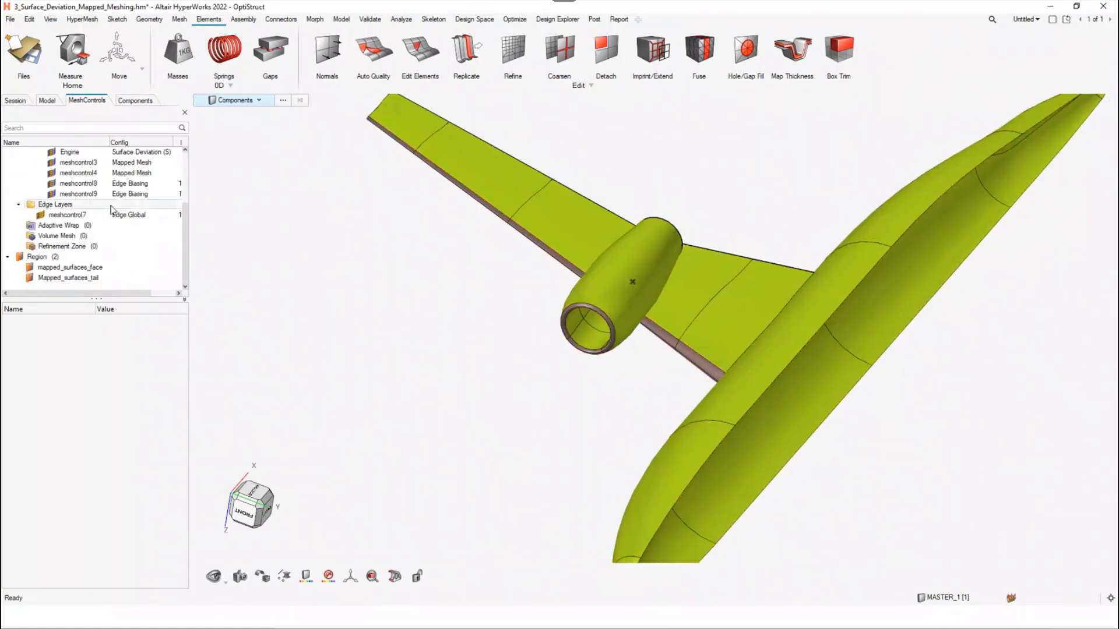
Review the surfaces assigned to the mapped mesh control meshcontrol3 in the model and check its minimum edge density
click(123, 164)
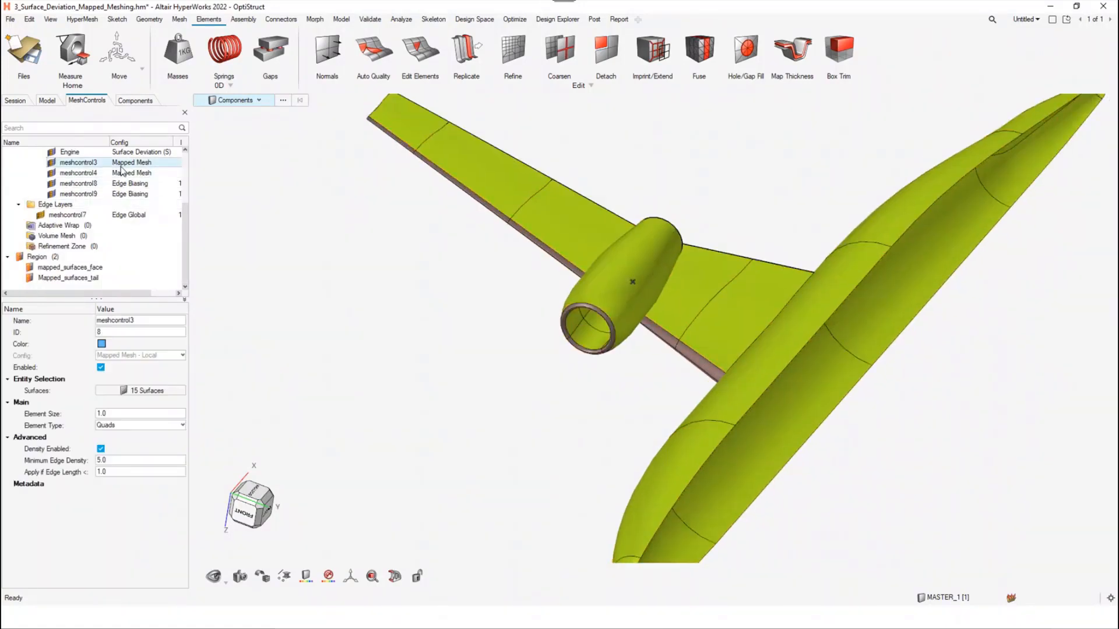
right_click(140, 391)
click(177, 398)
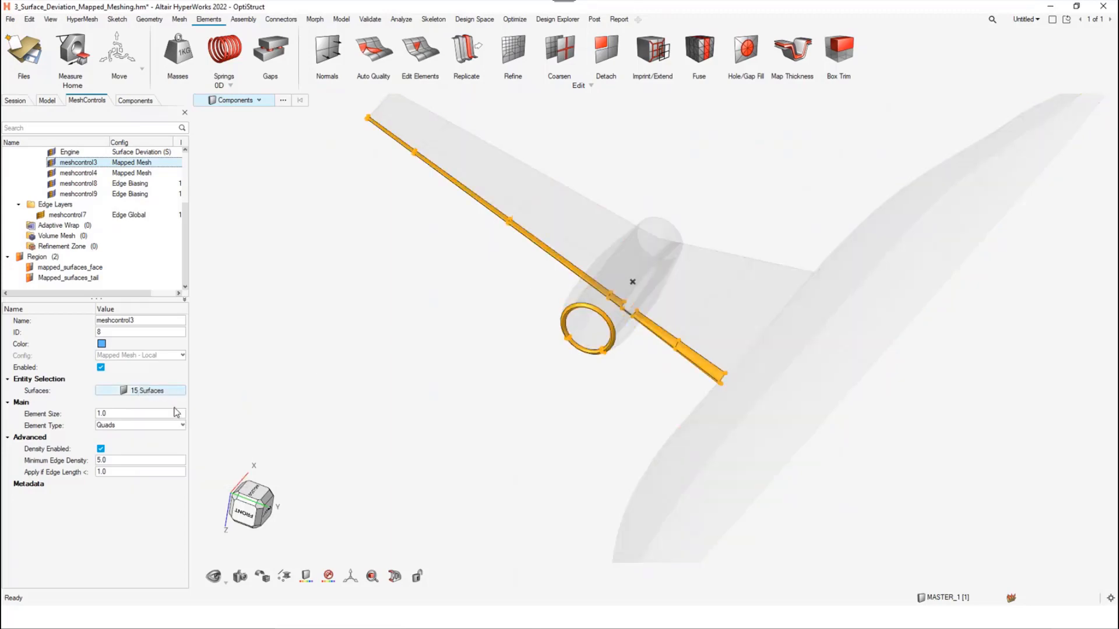
right_click(159, 393)
click(175, 398)
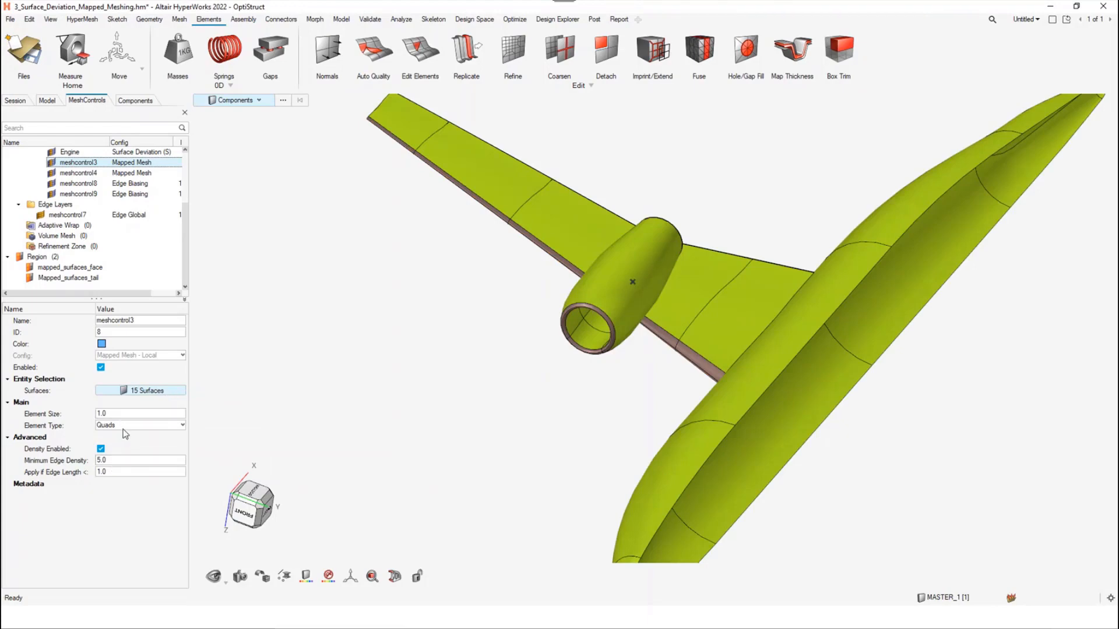
double_click(100, 460)
text(5.0)
Review the surfaces assigned to the mapped mesh control meshcontrol4 in the model, along with its element settings
click(110, 174)
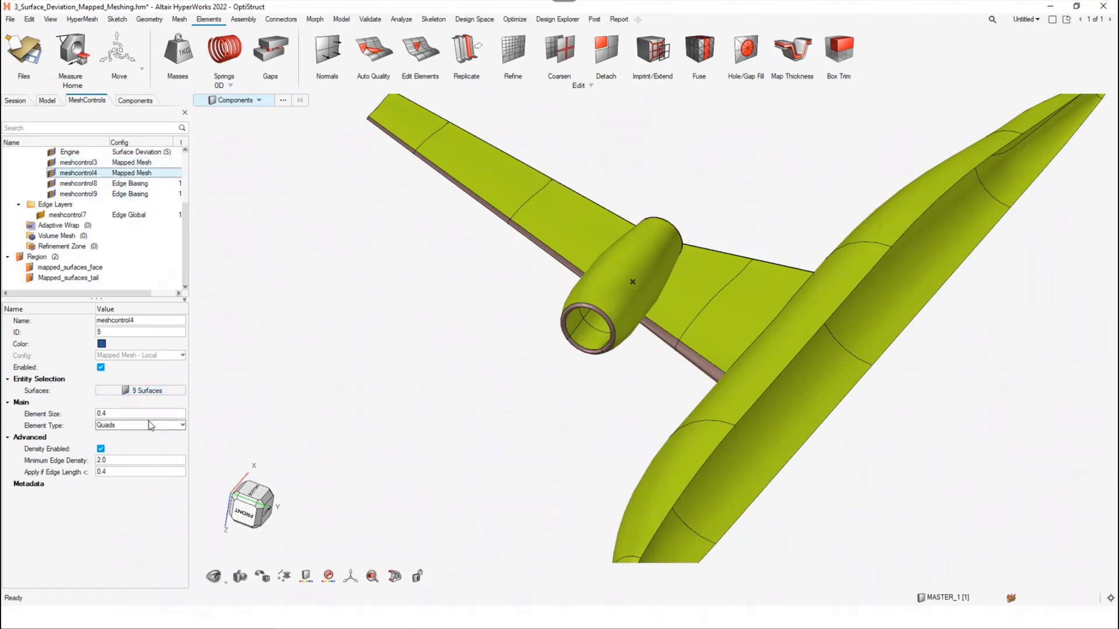
right_click(161, 391)
click(162, 399)
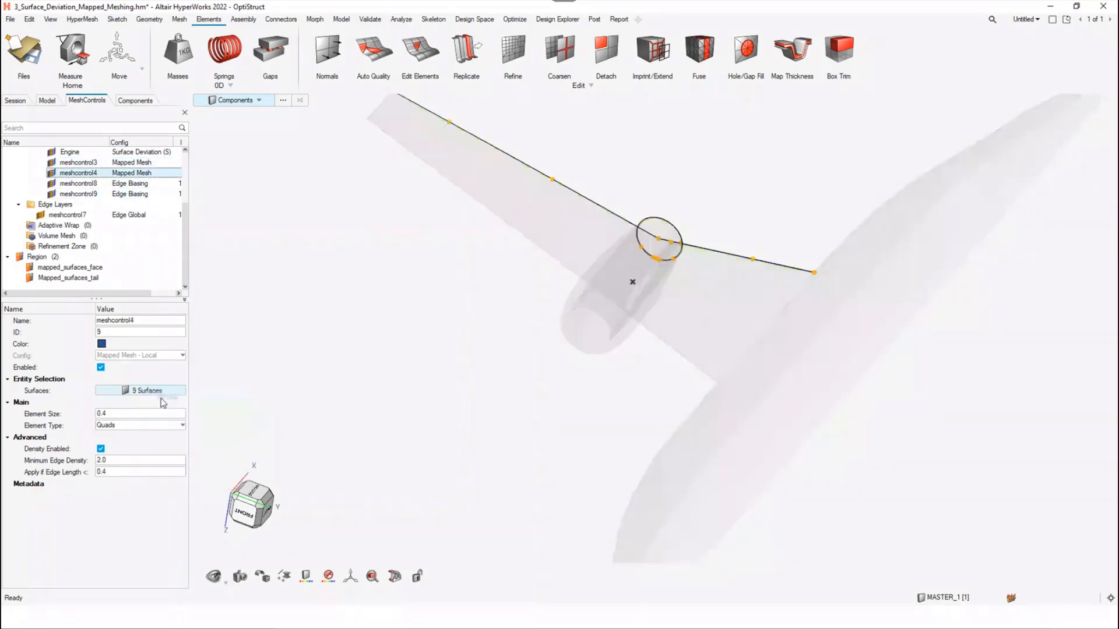
right_drag(420, 285, 418, 312)
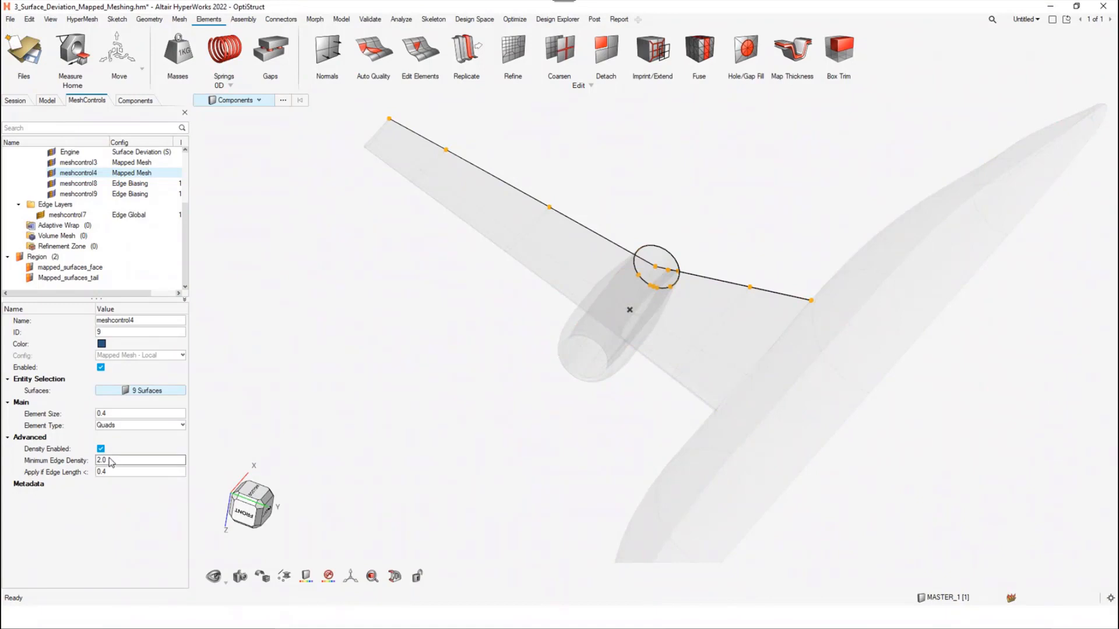
right_click(130, 389)
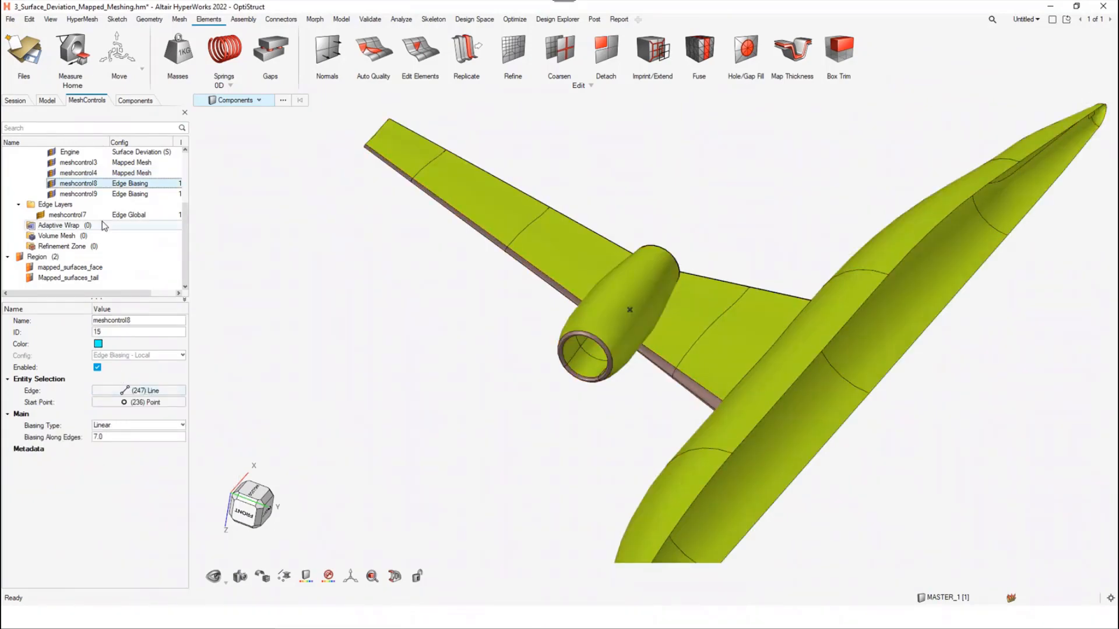
Check the Wings surface deviation control and mesh the aircraft with all of the Surface Mesh controls
scroll(93, 174, up, 3)
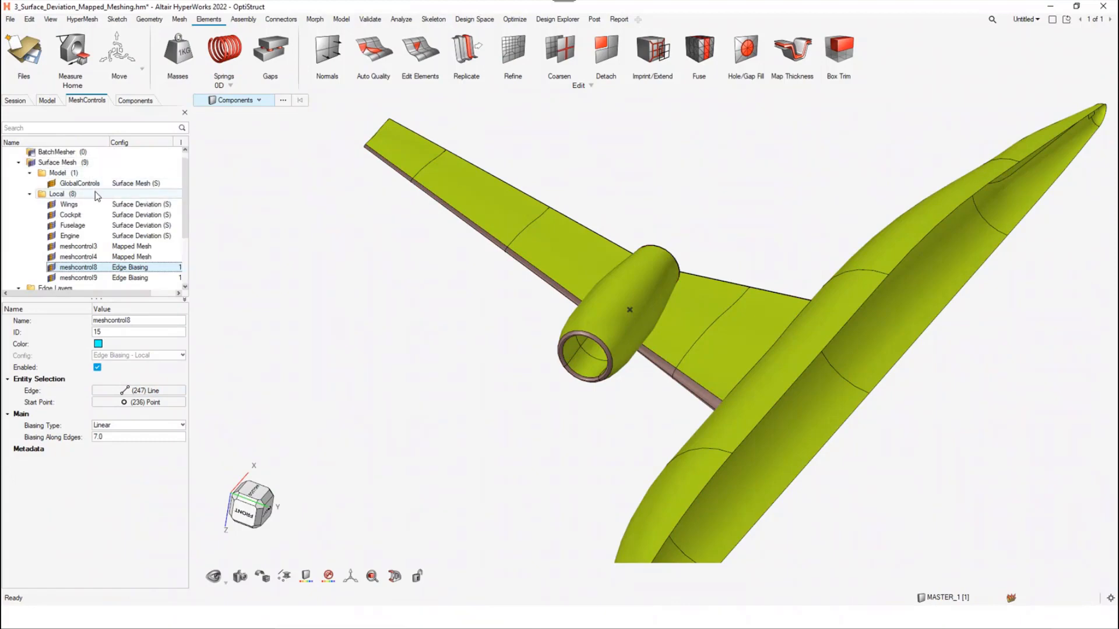
click(92, 204)
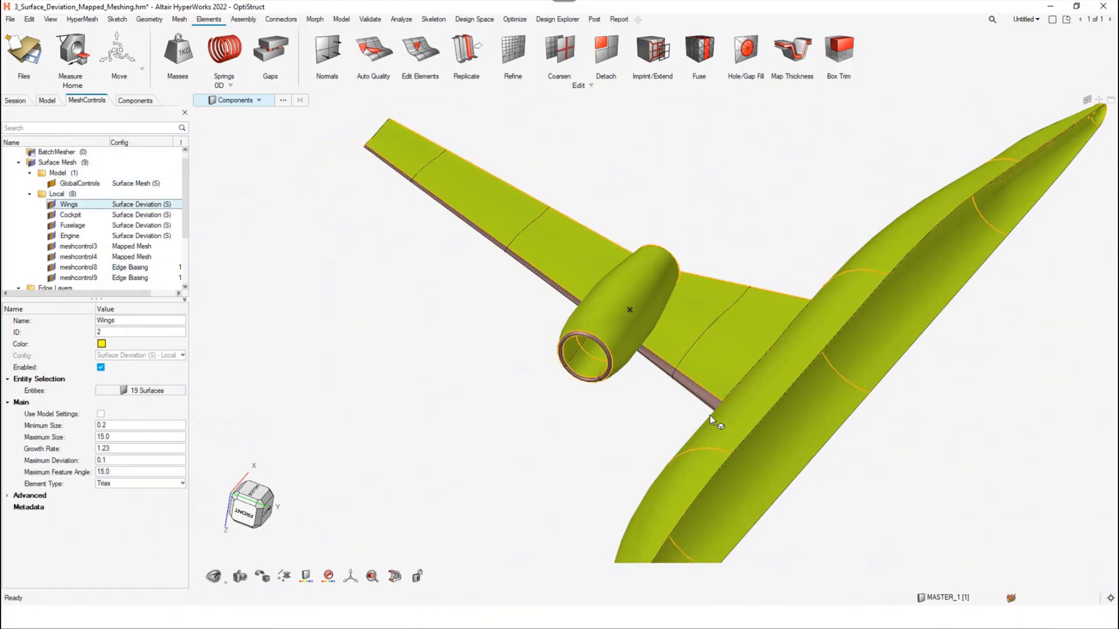
click(150, 390)
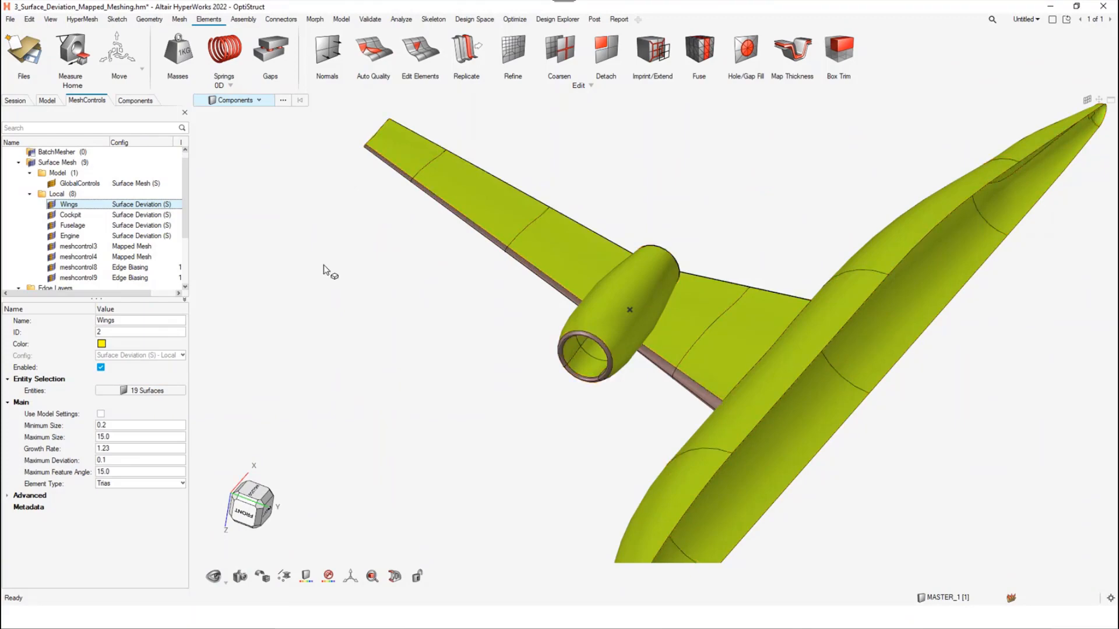
right_click(94, 163)
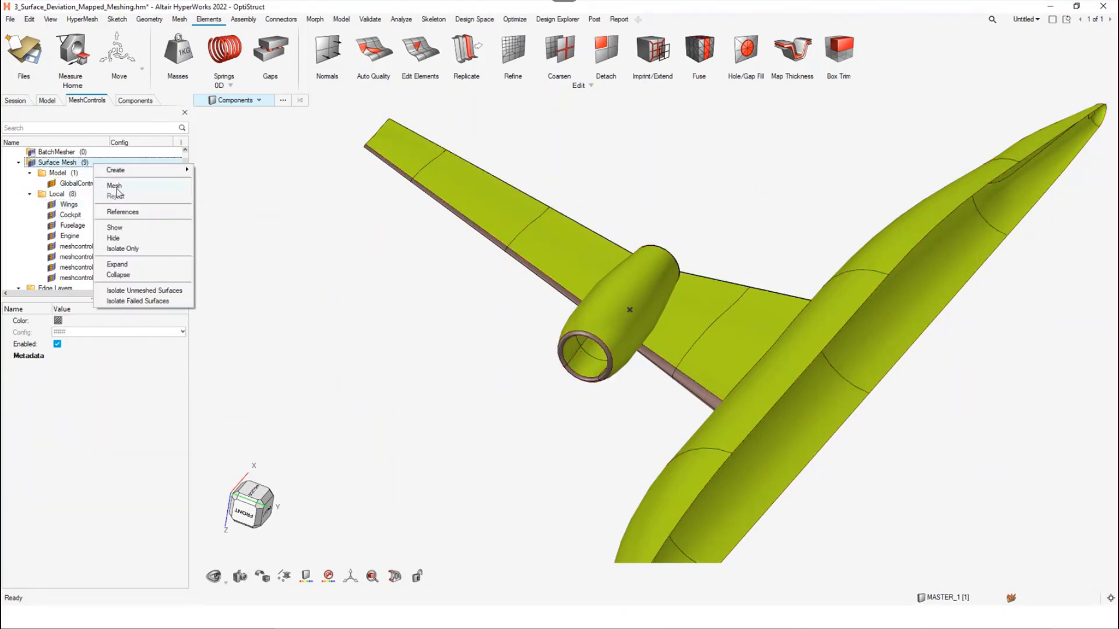
click(114, 186)
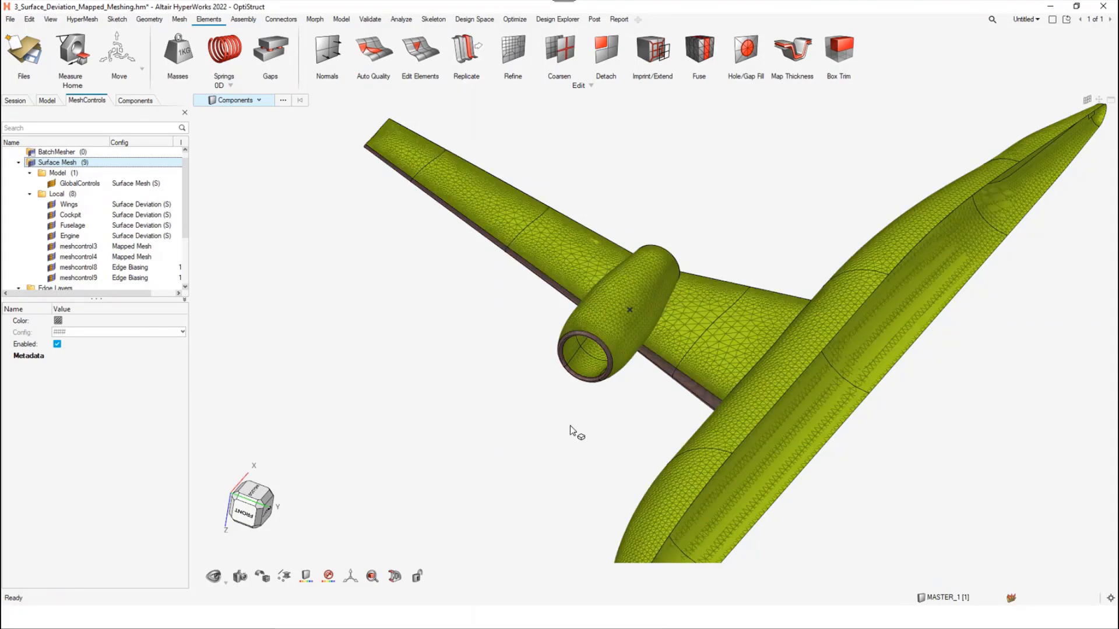
Inspect the generated mesh up close on the engine inlet ring and along the wing's leading edge out to the tip
scroll(592, 362, up, 6)
scroll(644, 377, down, 2)
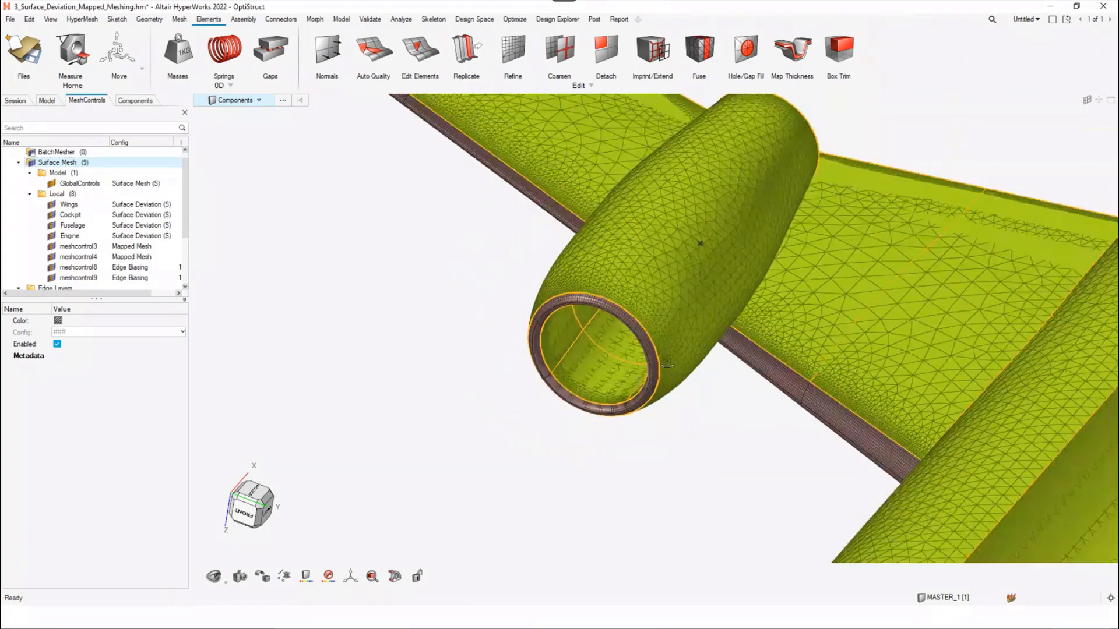
middle_drag(655, 383, 753, 421)
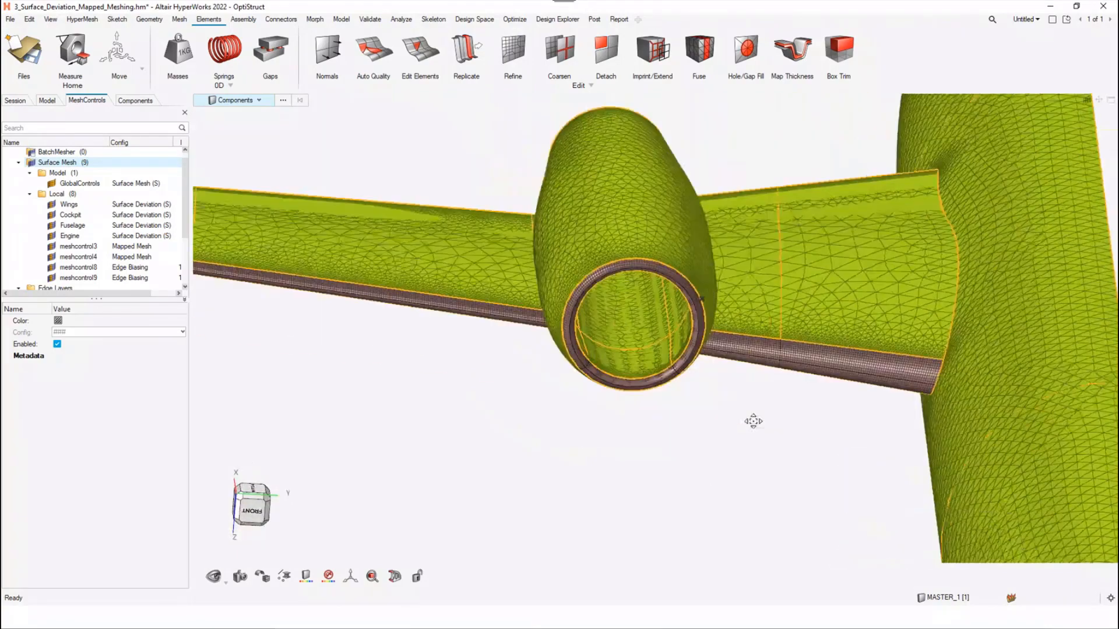
right_drag(753, 421, 755, 410)
scroll(803, 348, up, 4)
middle_drag(812, 349, 828, 390)
right_drag(616, 401, 886, 427)
scroll(886, 427, down, 2)
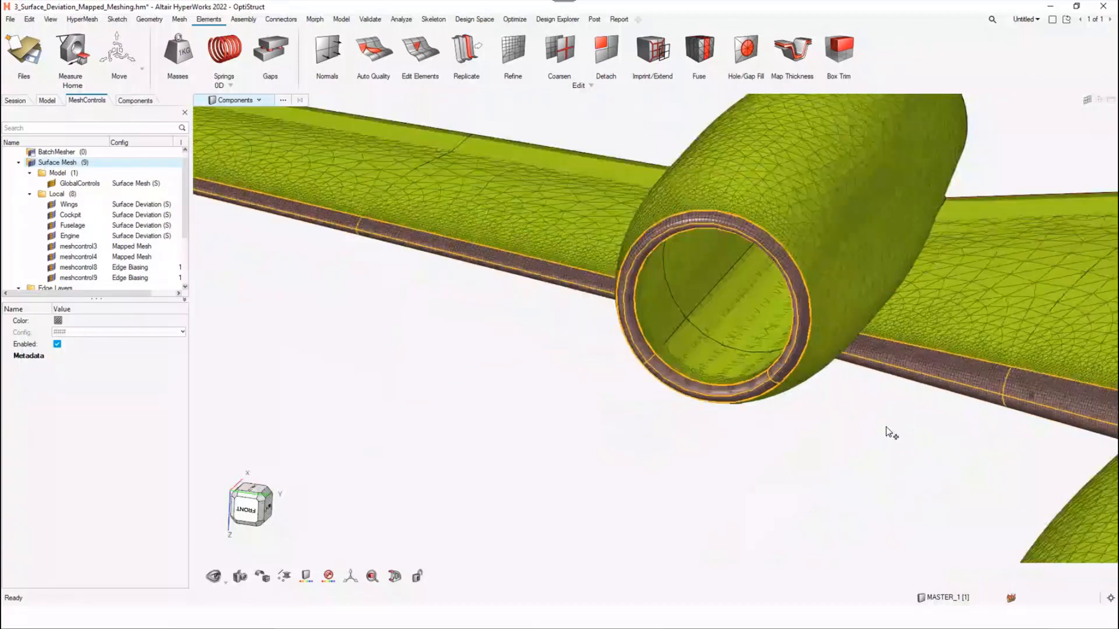
scroll(885, 426, down, 1)
click(523, 341)
right_drag(524, 341, 727, 373)
scroll(727, 373, down, 1)
scroll(416, 287, up, 2)
right_drag(416, 287, 417, 316)
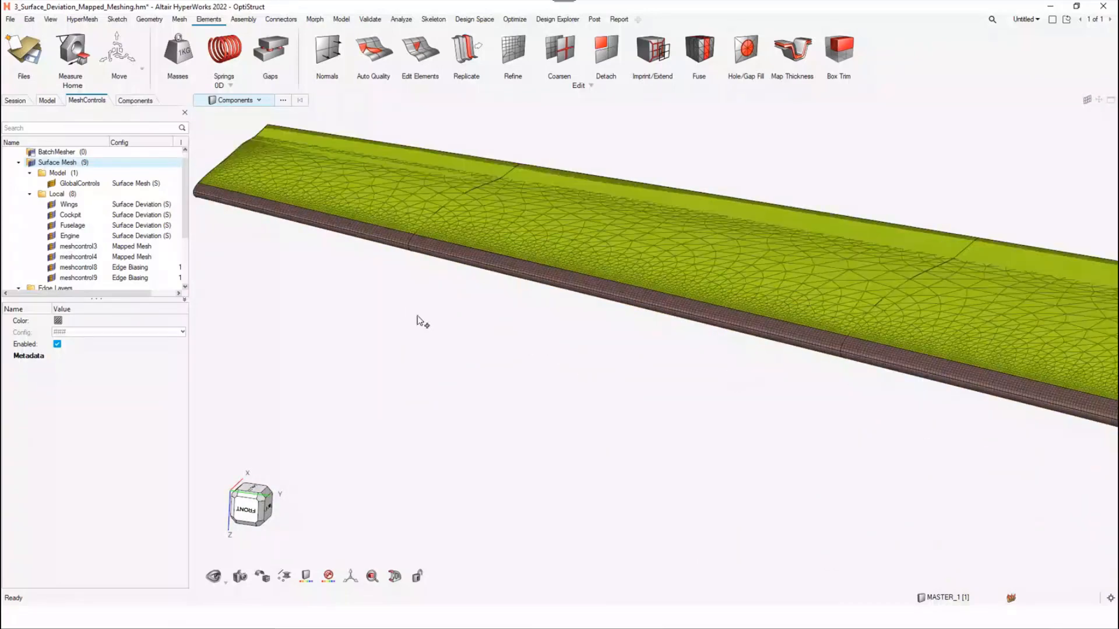
Inspect the mesh at the rear of the engine and along the wing's trailing edge
middle_drag(417, 319, 643, 282)
scroll(821, 369, up, 5)
scroll(617, 375, down, 5)
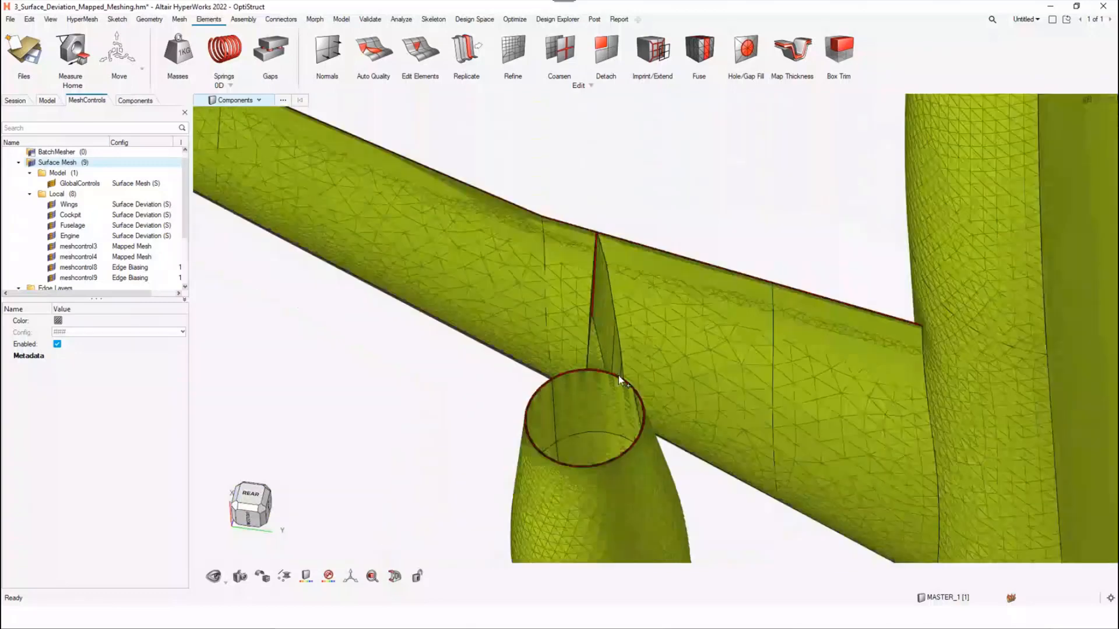
scroll(576, 254, up, 5)
middle_drag(613, 229, 729, 240)
scroll(645, 276, down, 6)
right_drag(677, 333, 728, 291)
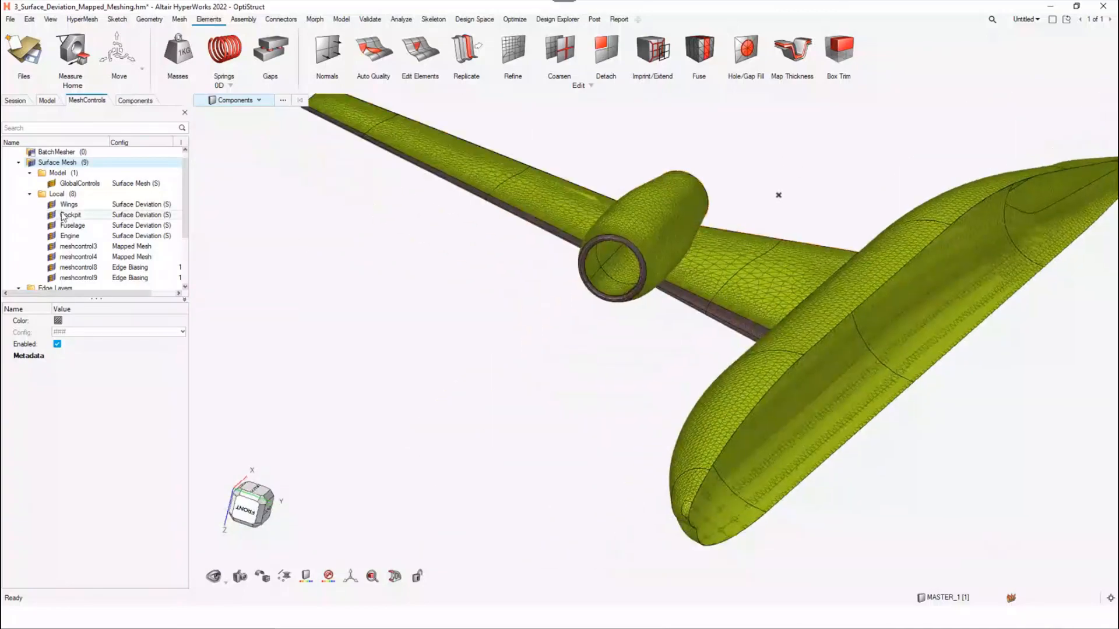
Review the Wings surface deviation control settings and inspect the mapped mesh on the engine inlet ring up close
click(92, 205)
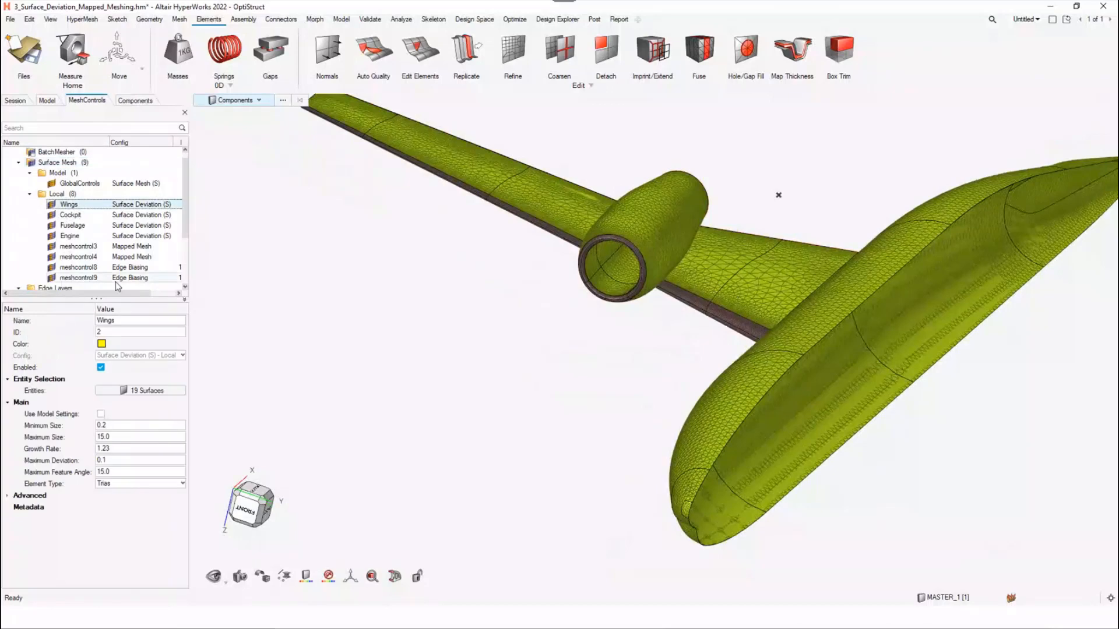
scroll(102, 192, down, 3)
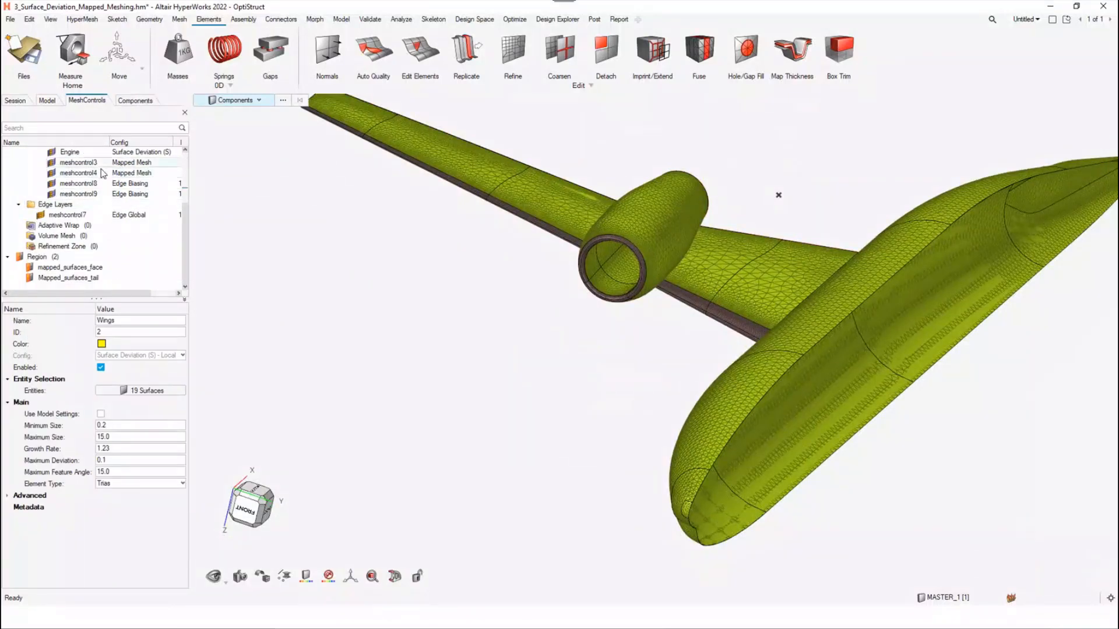
scroll(602, 268, up, 3)
scroll(596, 332, up, 5)
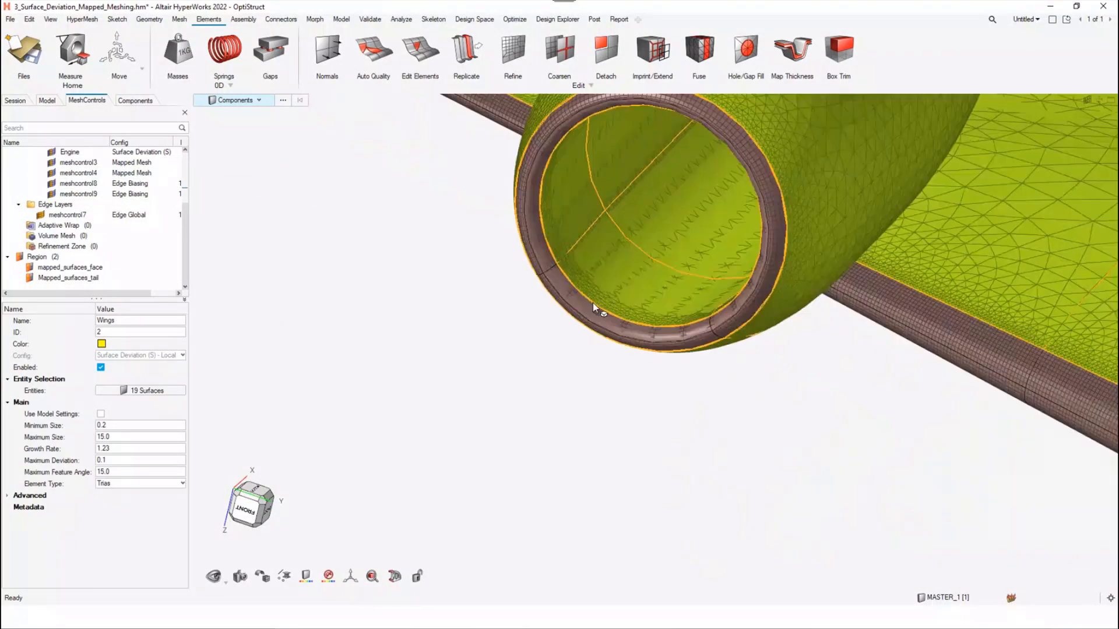
scroll(499, 245, up, 3)
scroll(619, 252, up, 5)
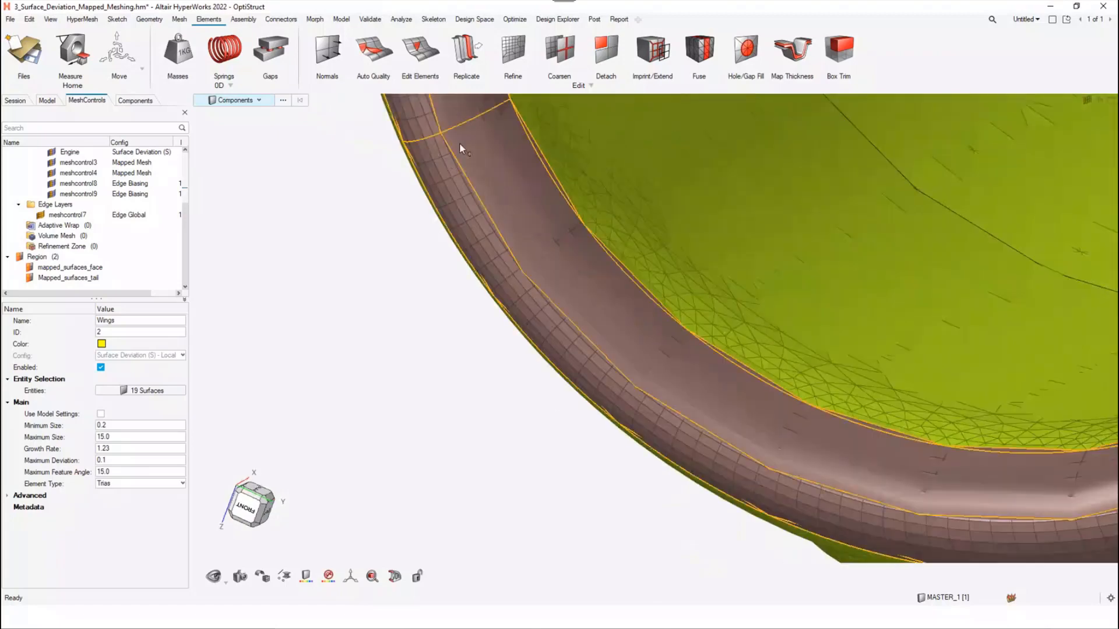
scroll(444, 260, up, 5)
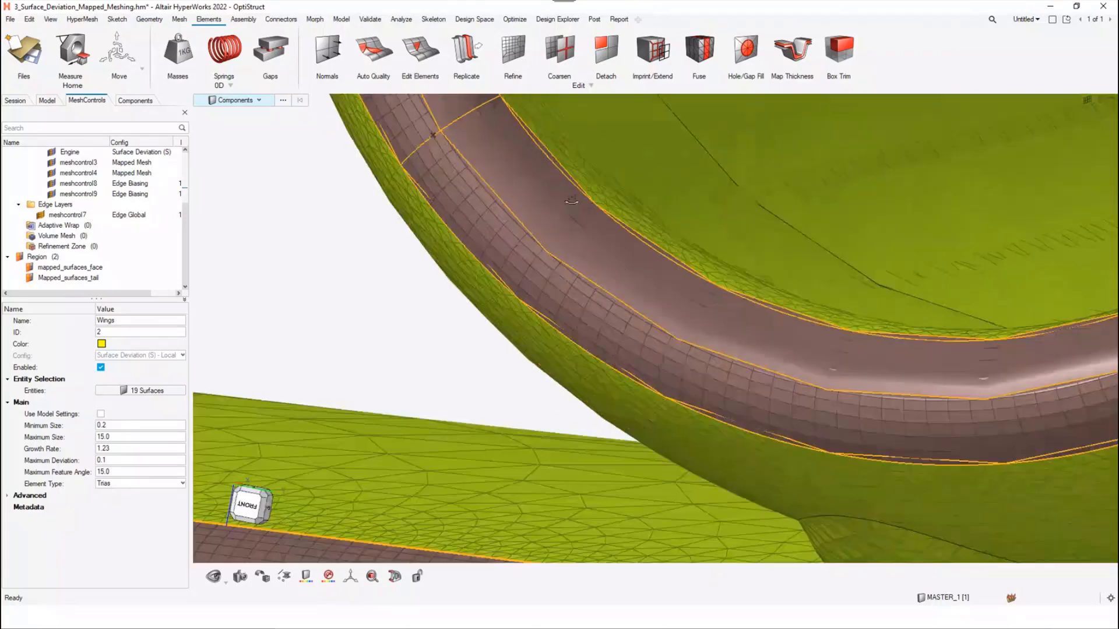
scroll(444, 260, up, 3)
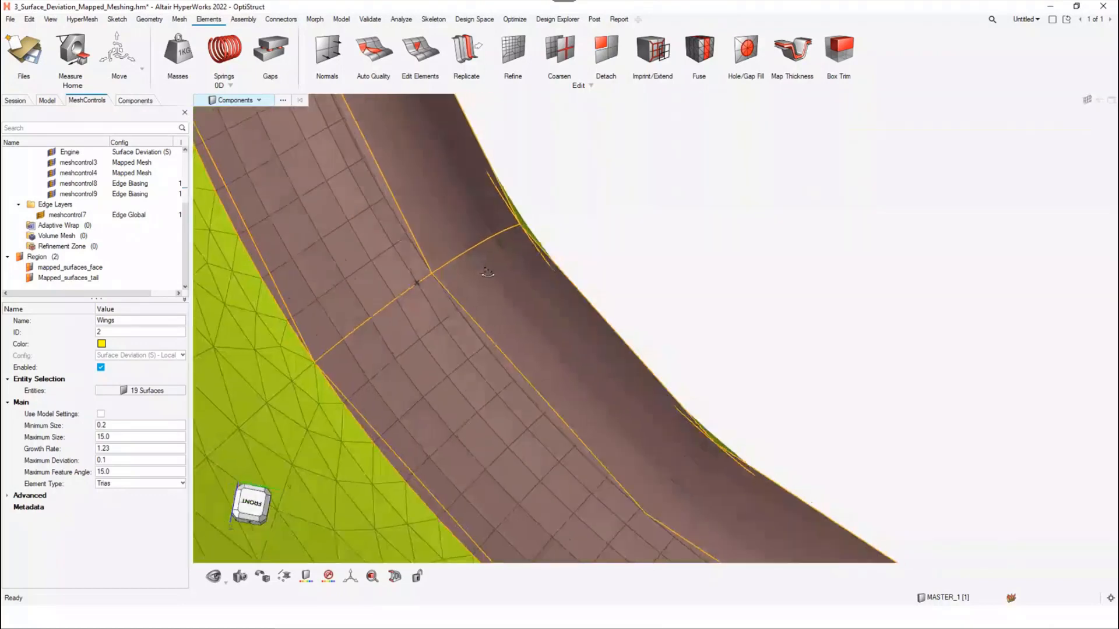
Examine the transition between the inlet ring's mapped quad mesh and the triangular mesh on the engine's outer surface
ctrl+right_drag(553, 445, 505, 283)
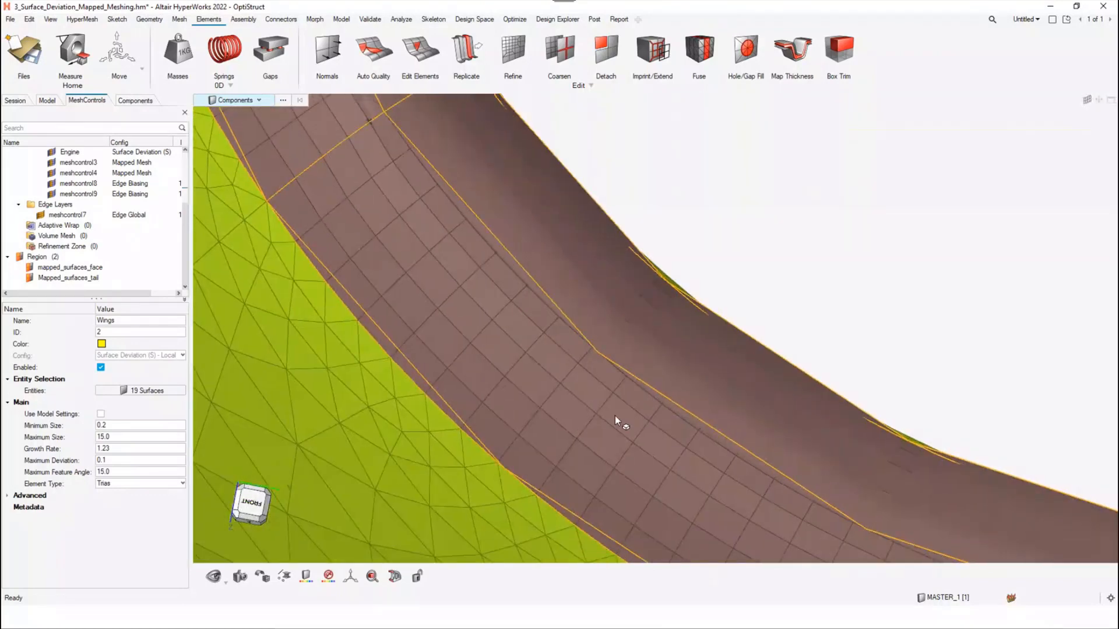
ctrl+right_drag(615, 416, 614, 377)
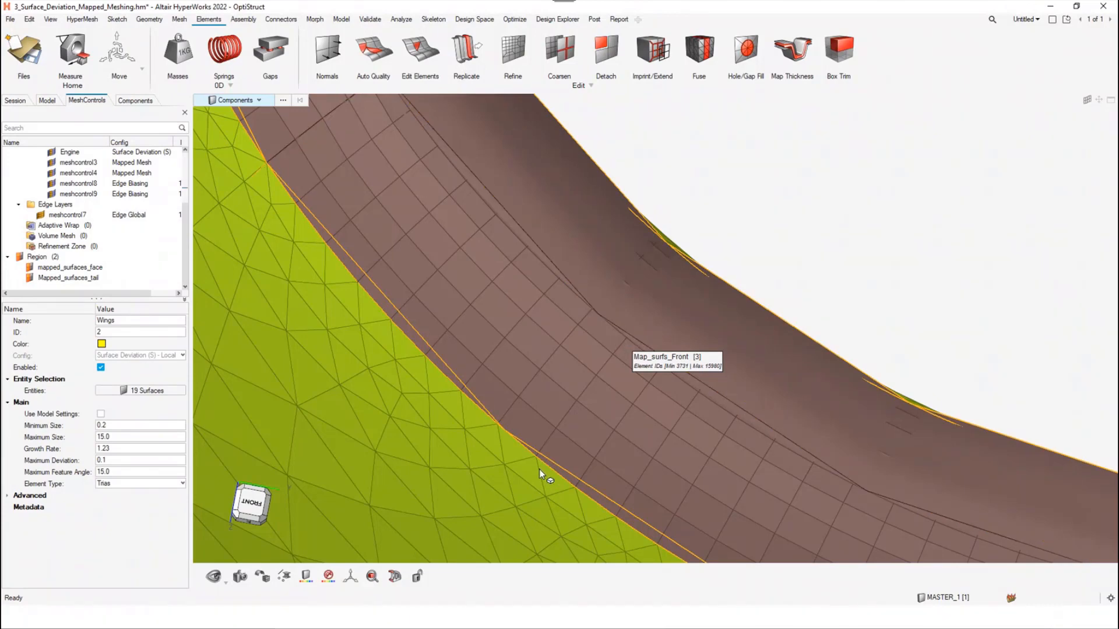
scroll(524, 405, down, 3)
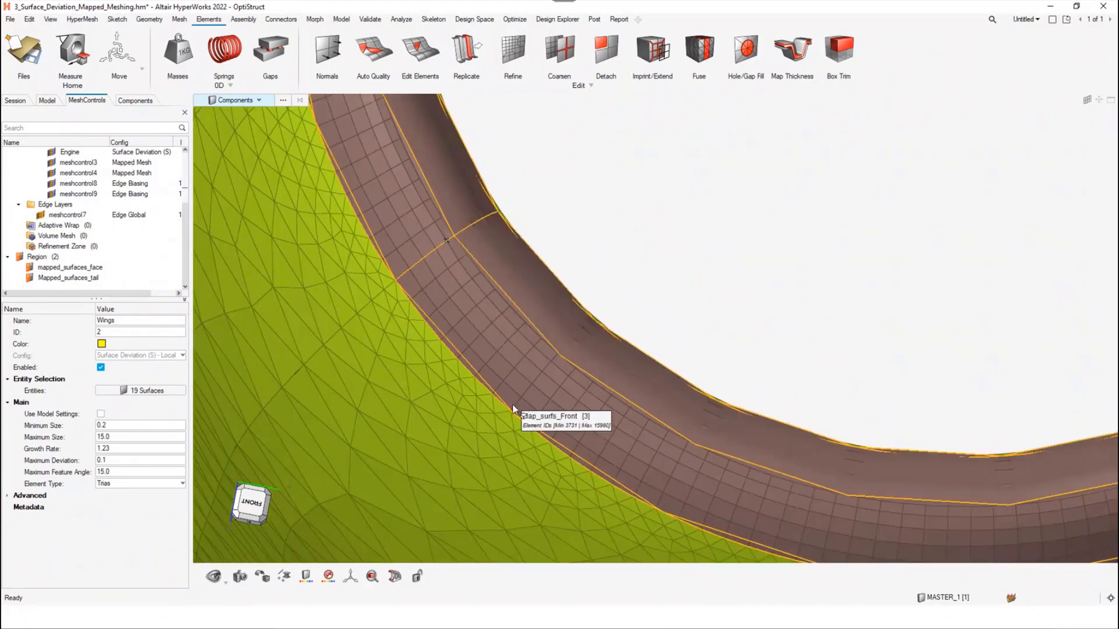
scroll(513, 405, up, 3)
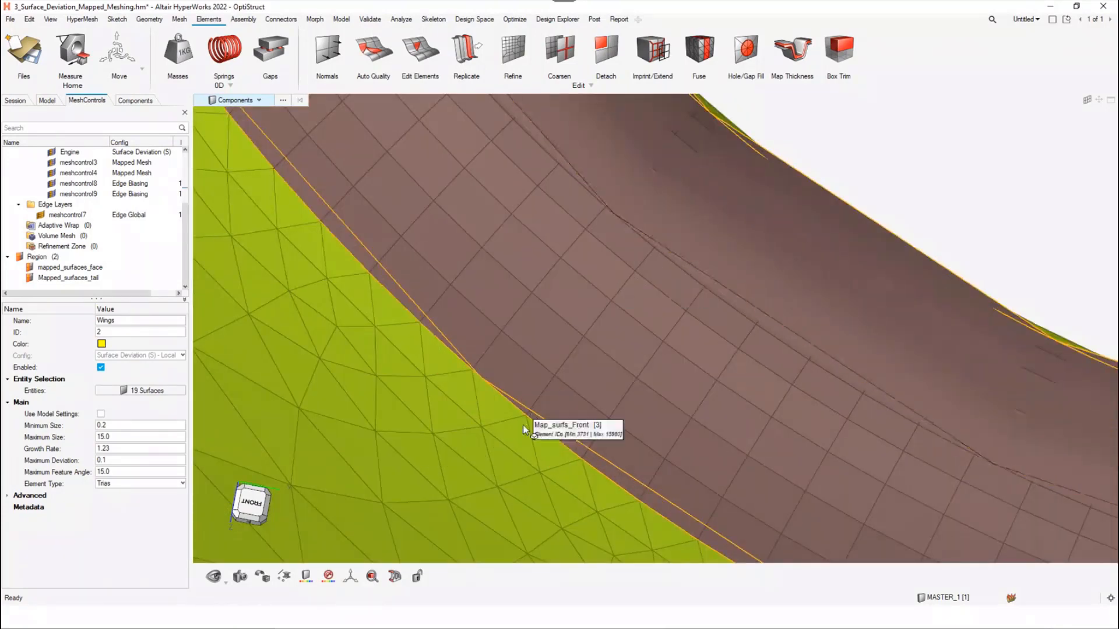
scroll(582, 372, down, 4)
scroll(580, 375, down, 6)
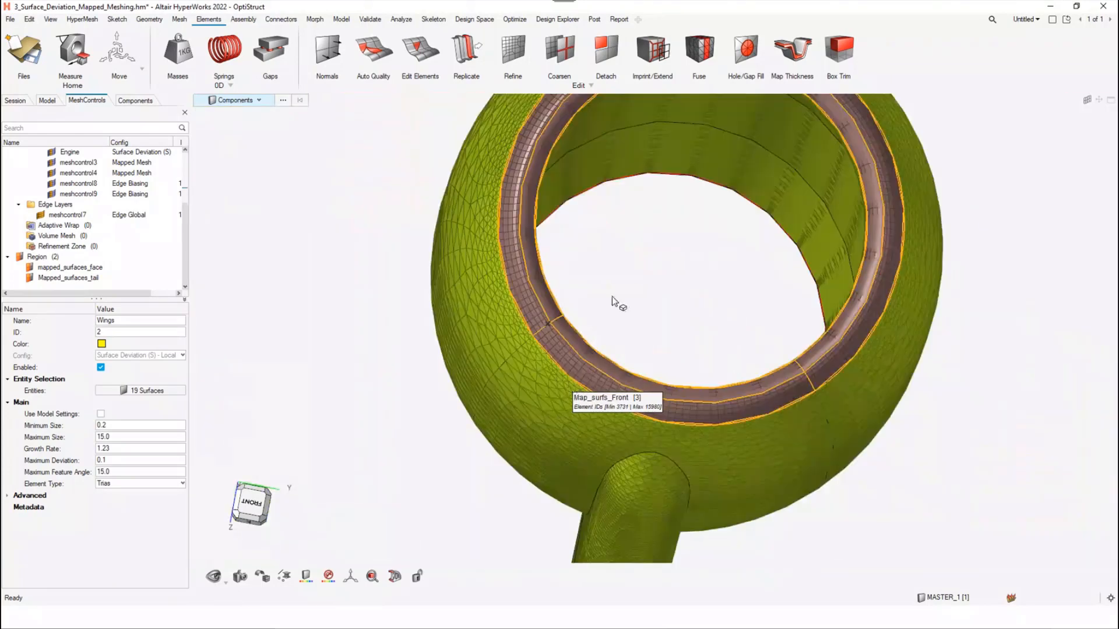
middle_drag(577, 311, 473, 409)
scroll(467, 433, down, 4)
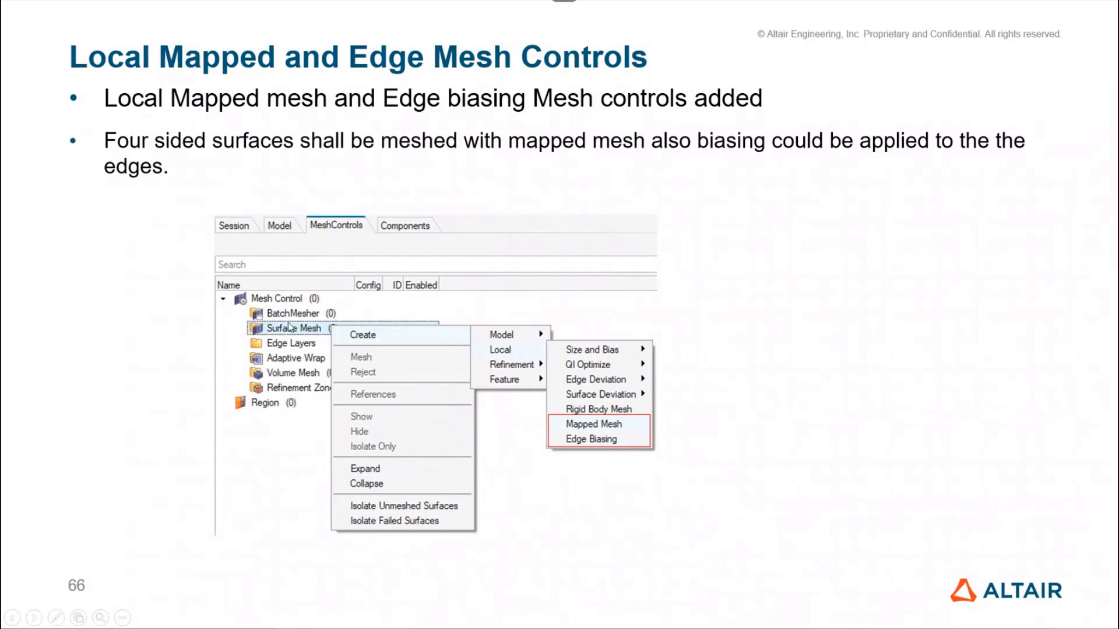
click(356, 331)
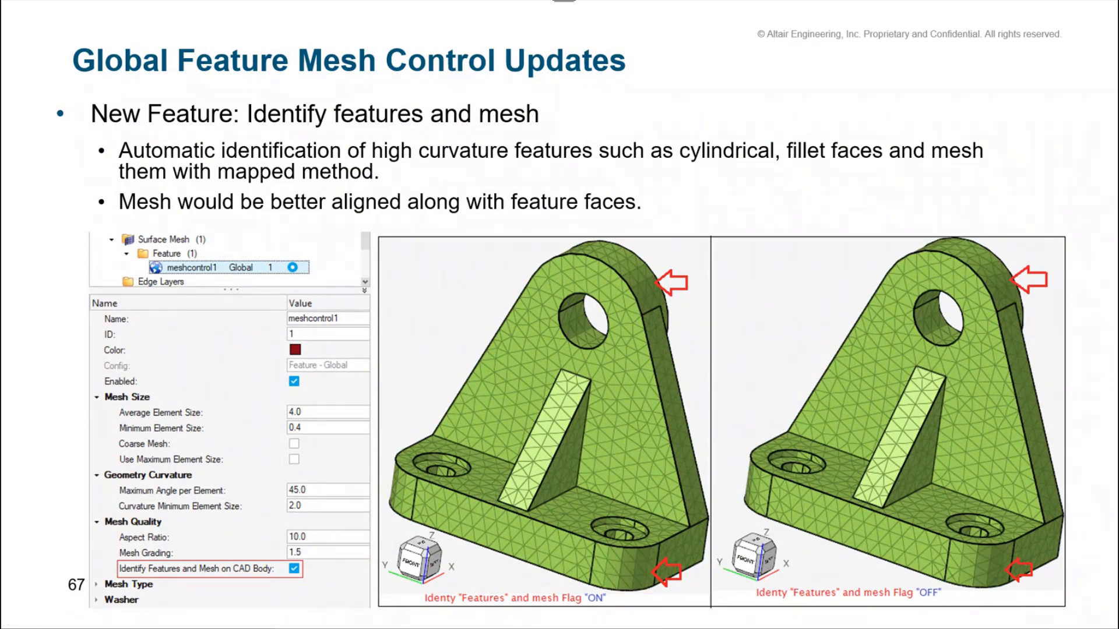
Switch back to HyperWorks and replace the aircraft model, without saving it, with 4_Identify_features_and_mesh.hm
key(alt+Tab)
key(alt+Tab)
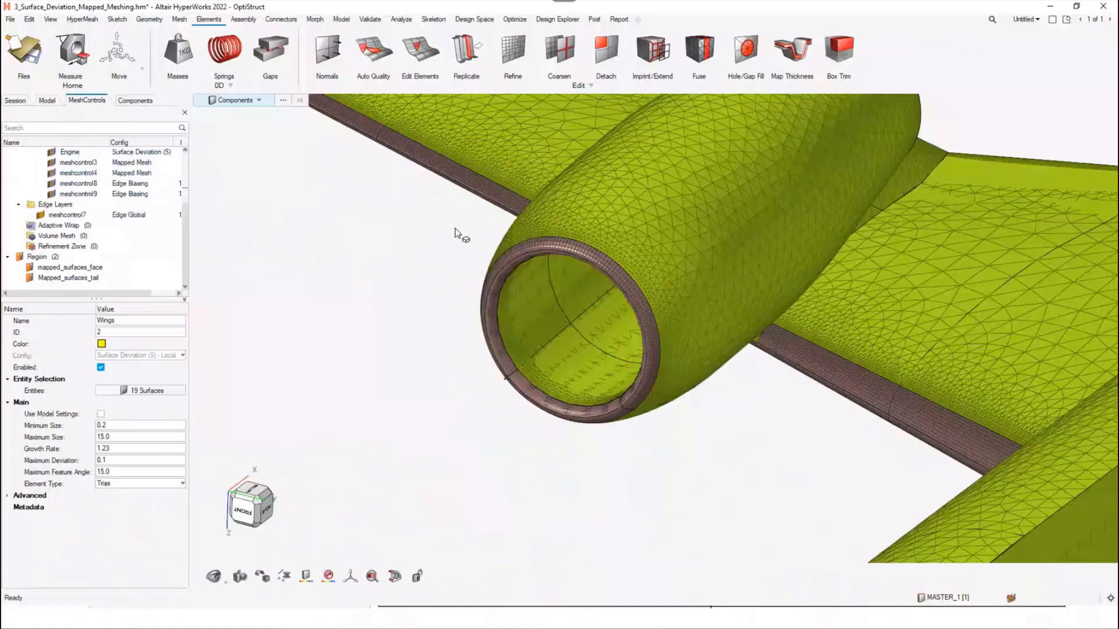
click(13, 44)
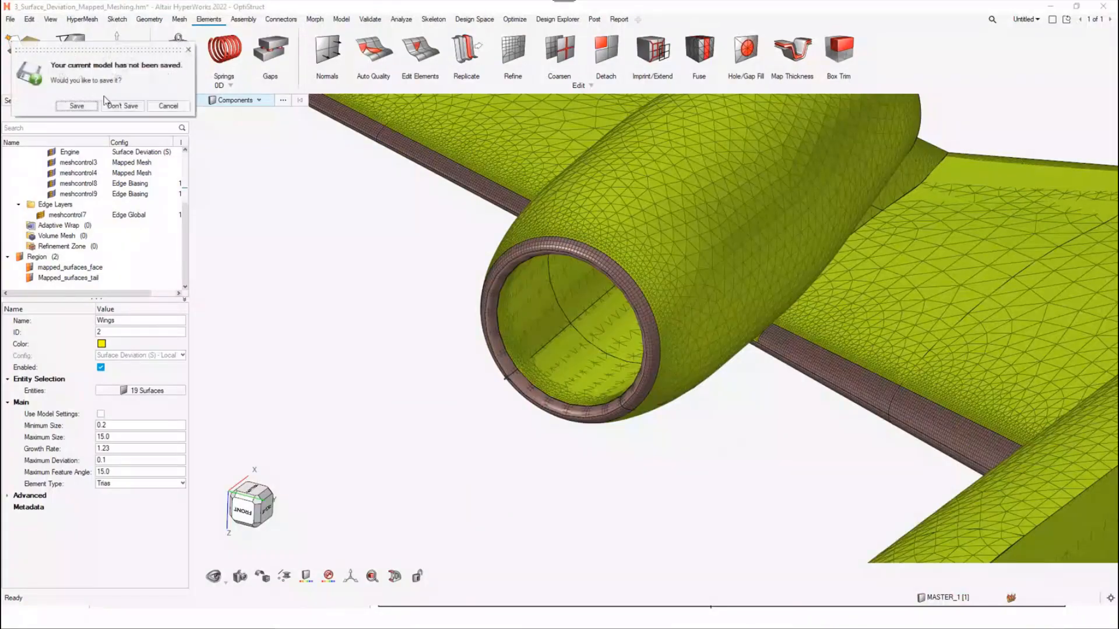
click(119, 106)
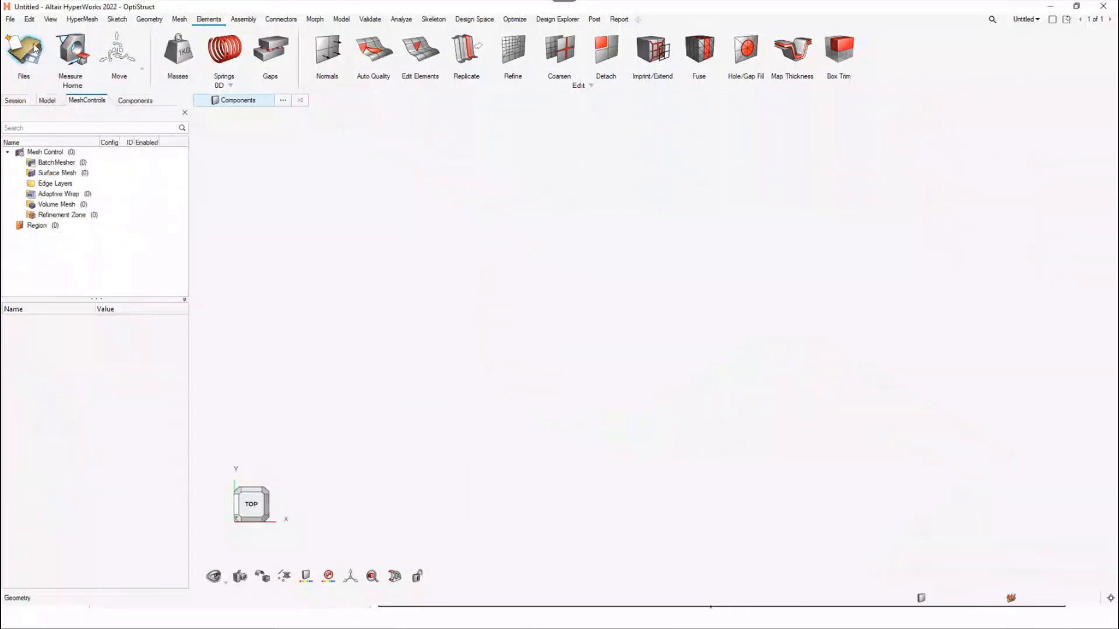
click(36, 48)
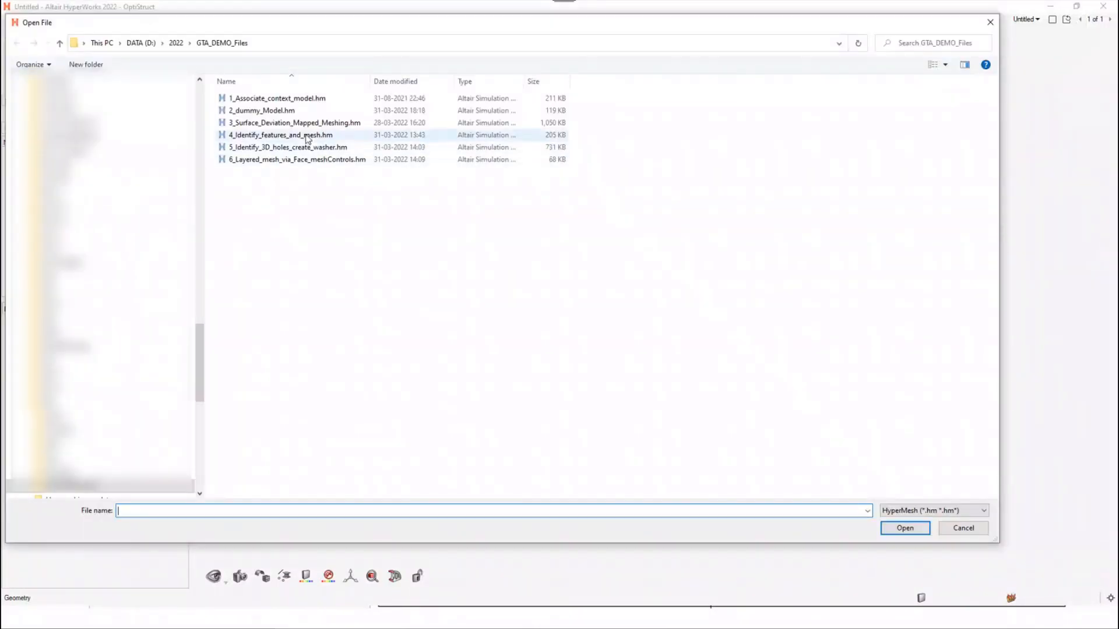
double_click(303, 135)
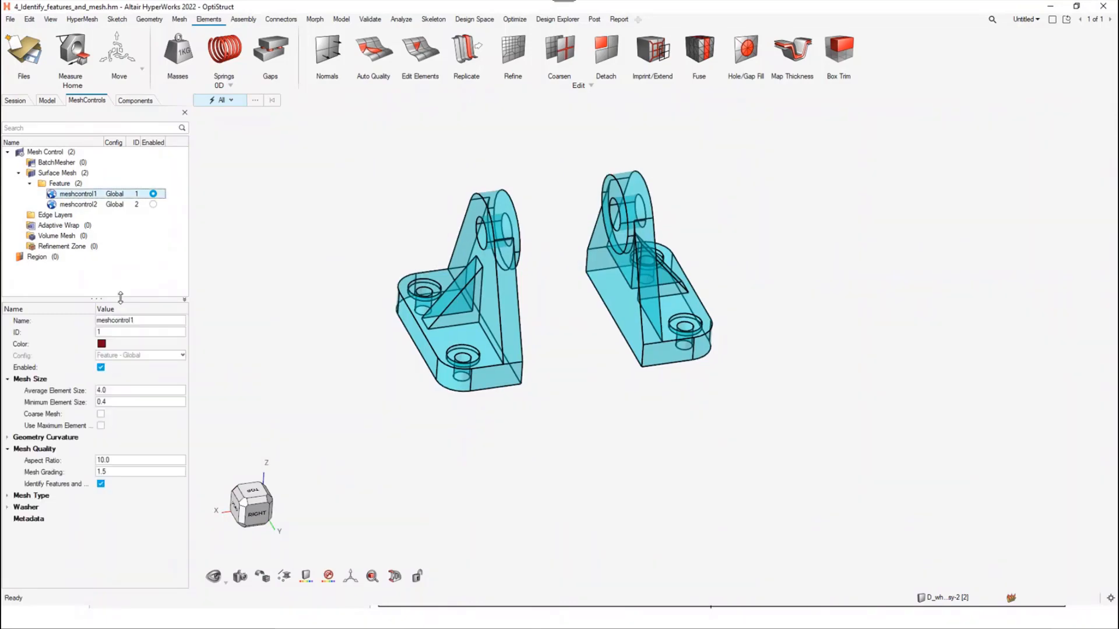
Mesh one bracket's surfaces with feature control meshcontrol1 and the other bracket's surfaces with meshcontrol2
drag(120, 298, 125, 265)
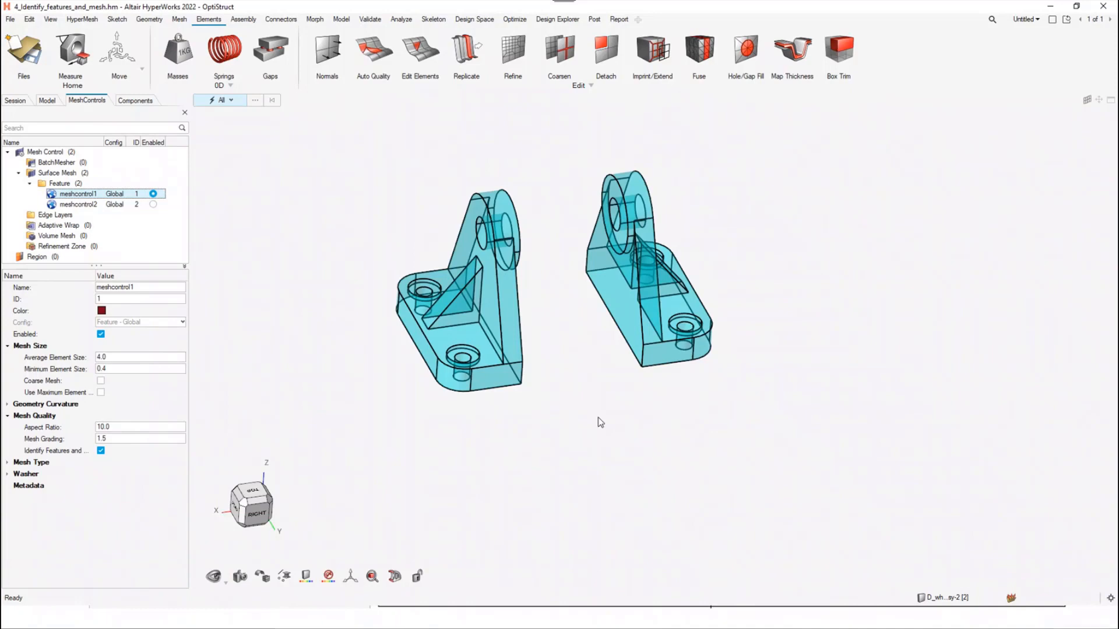
drag(564, 141, 756, 491)
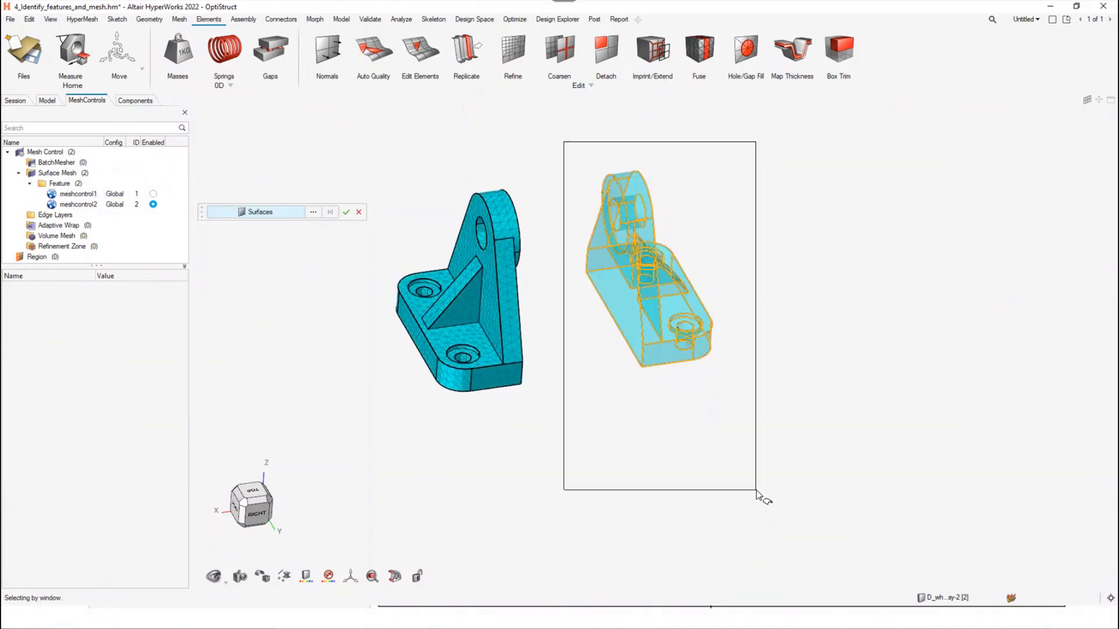
drag(756, 492, 756, 491)
click(346, 212)
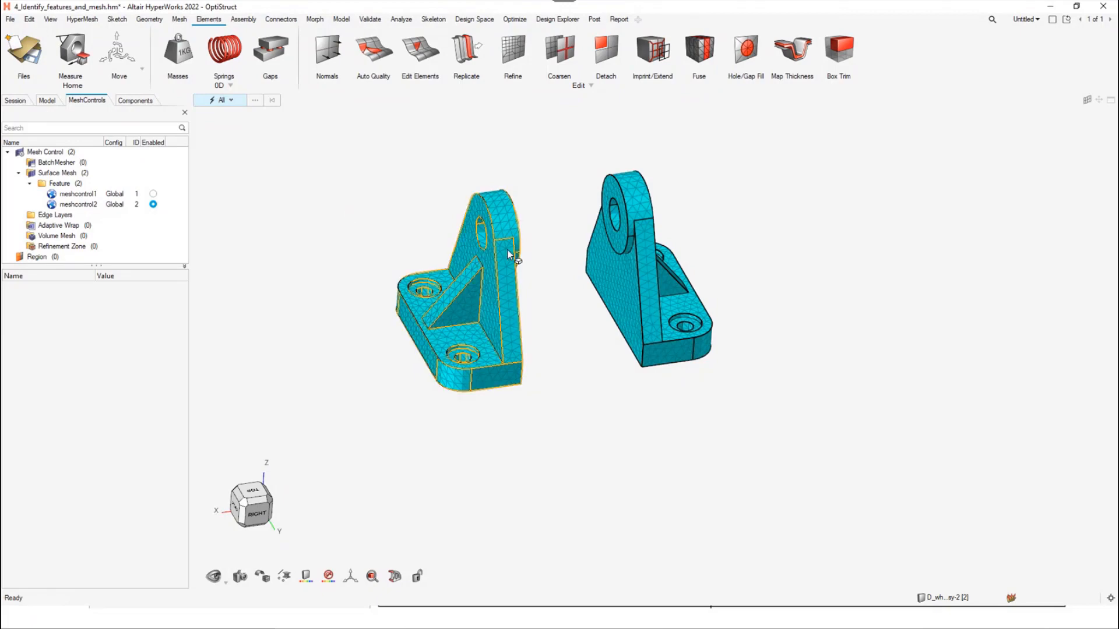
Compare the mesh alignment on the curved outer faces around the upper lugs of the two brackets
scroll(548, 207, up, 4)
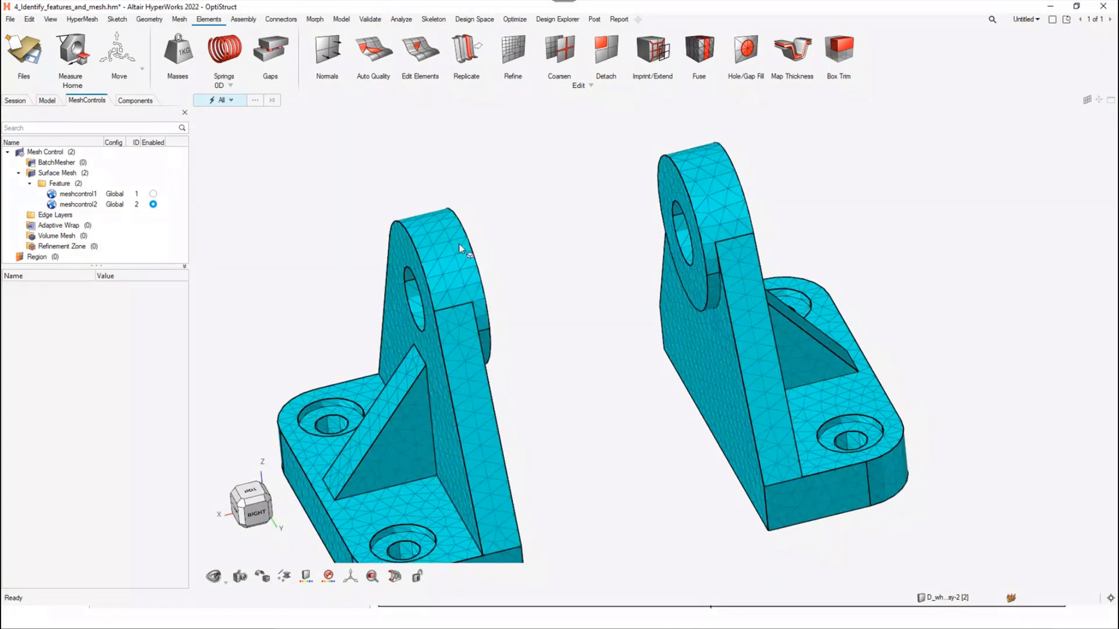
scroll(457, 249, up, 4)
middle_drag(507, 277, 805, 328)
right_drag(802, 326, 658, 312)
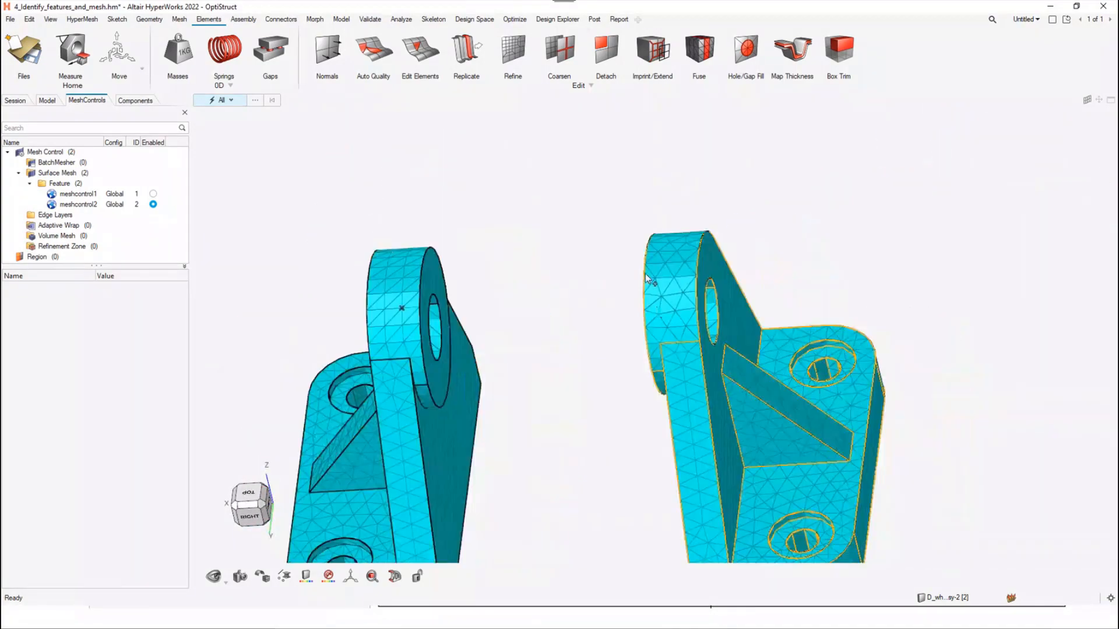
key(r)
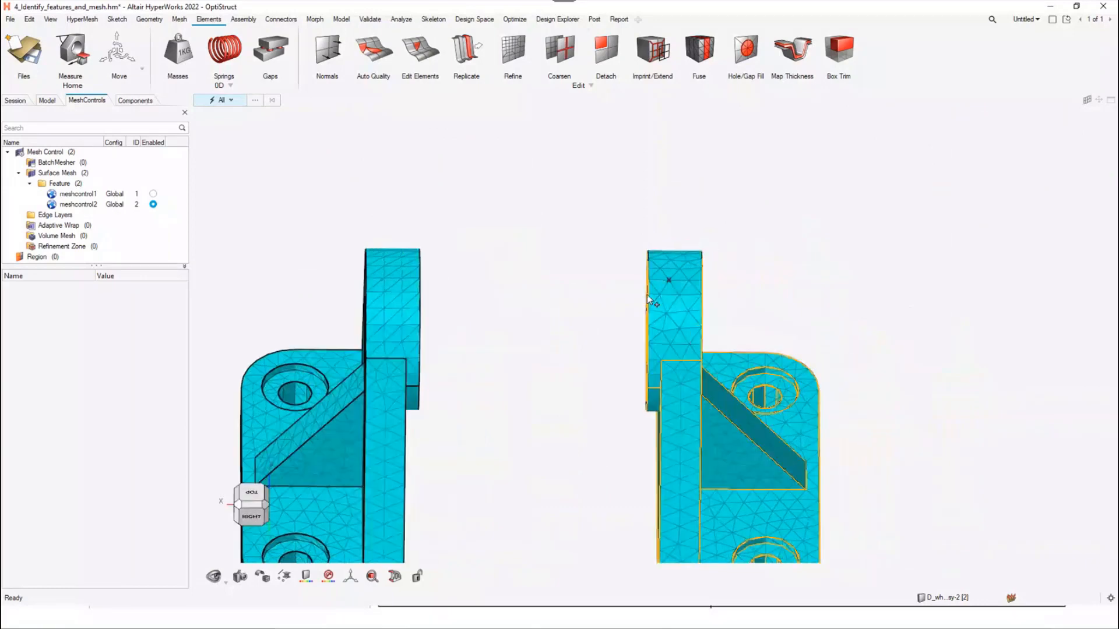
middle_drag(647, 295, 690, 249)
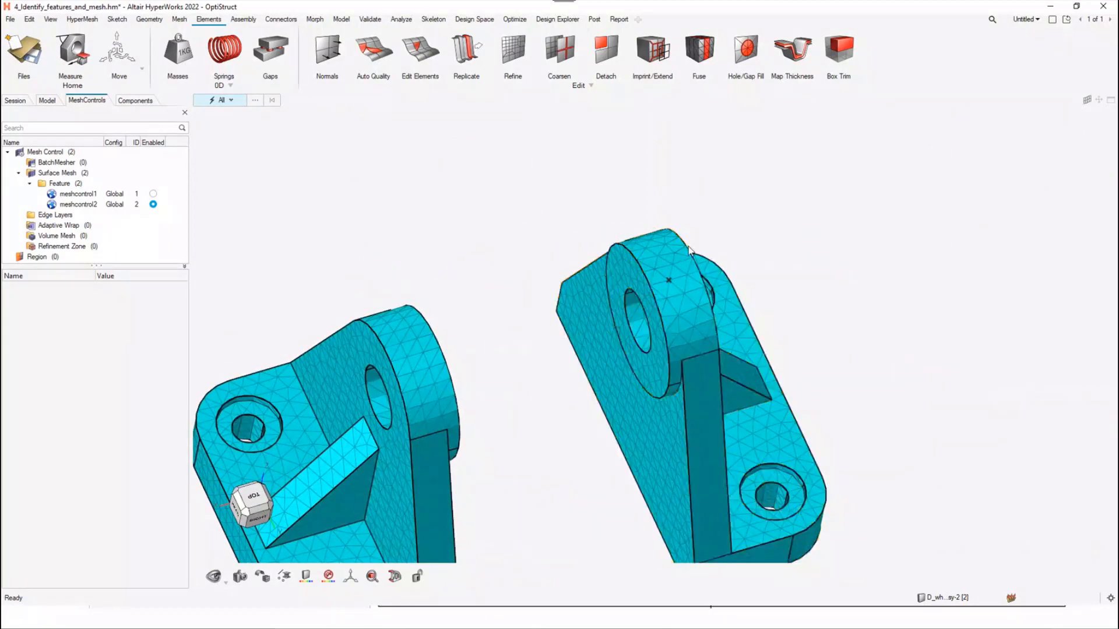
middle_drag(677, 298, 660, 360)
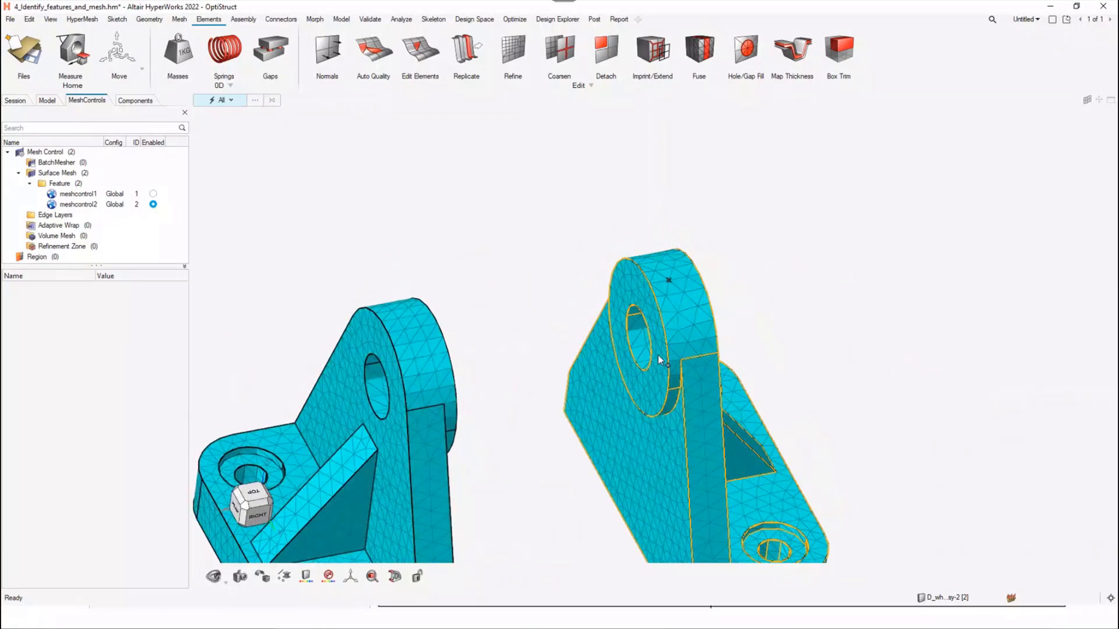
Compare the mesh on the rounded base corners of both brackets, then fit both parts in view
scroll(658, 357, down, 4)
scroll(548, 501, up, 6)
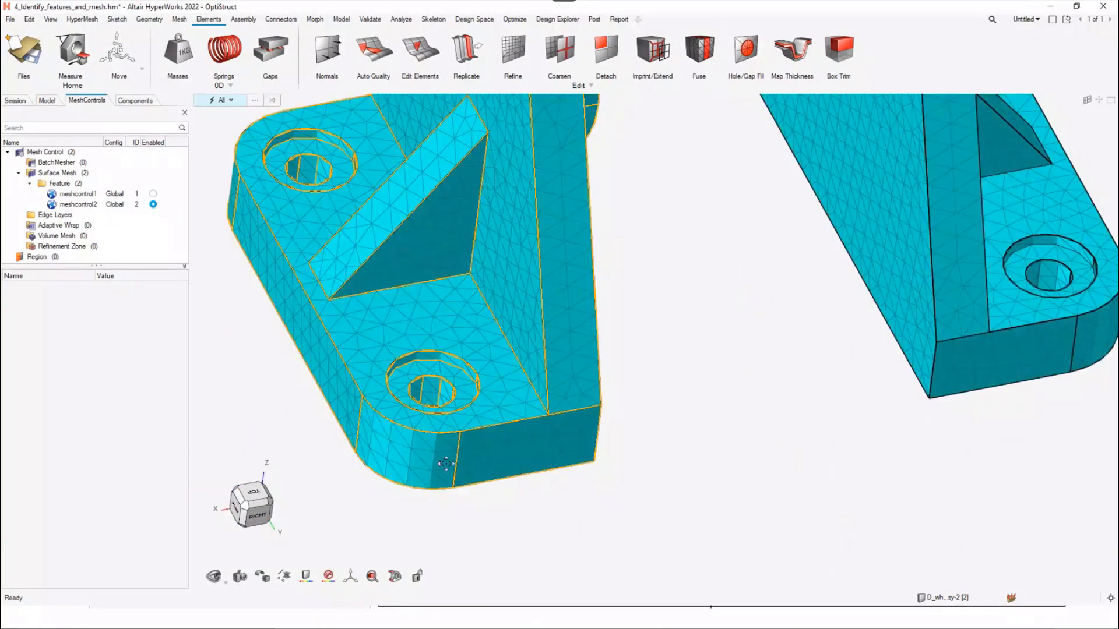
middle_drag(450, 461, 548, 436)
right_drag(727, 452, 483, 436)
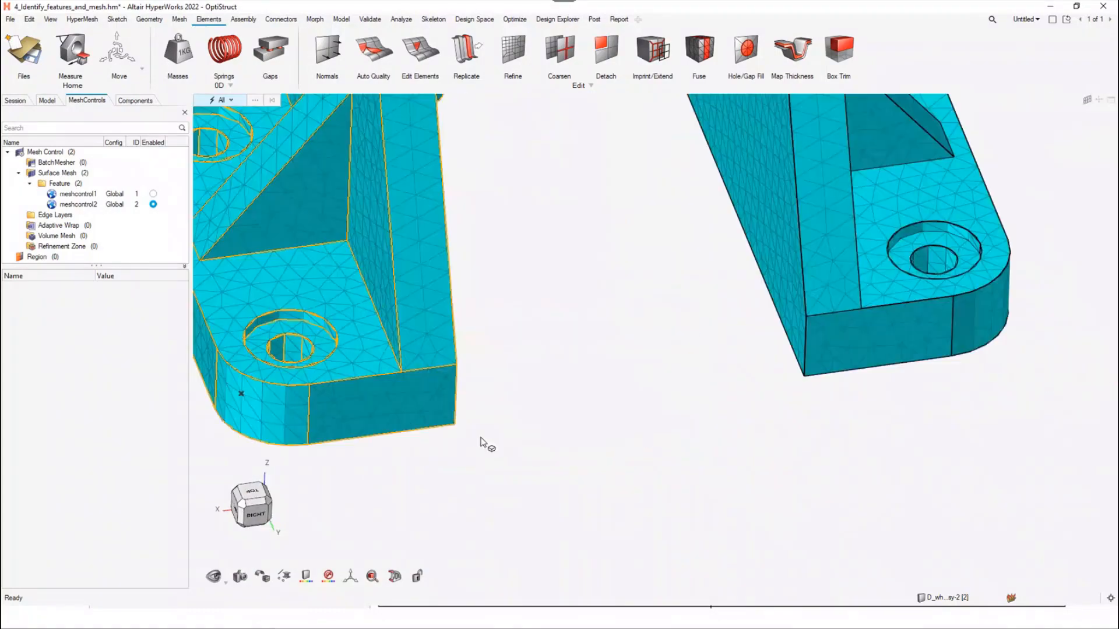
scroll(484, 437, down, 3)
middle_drag(834, 373, 762, 307)
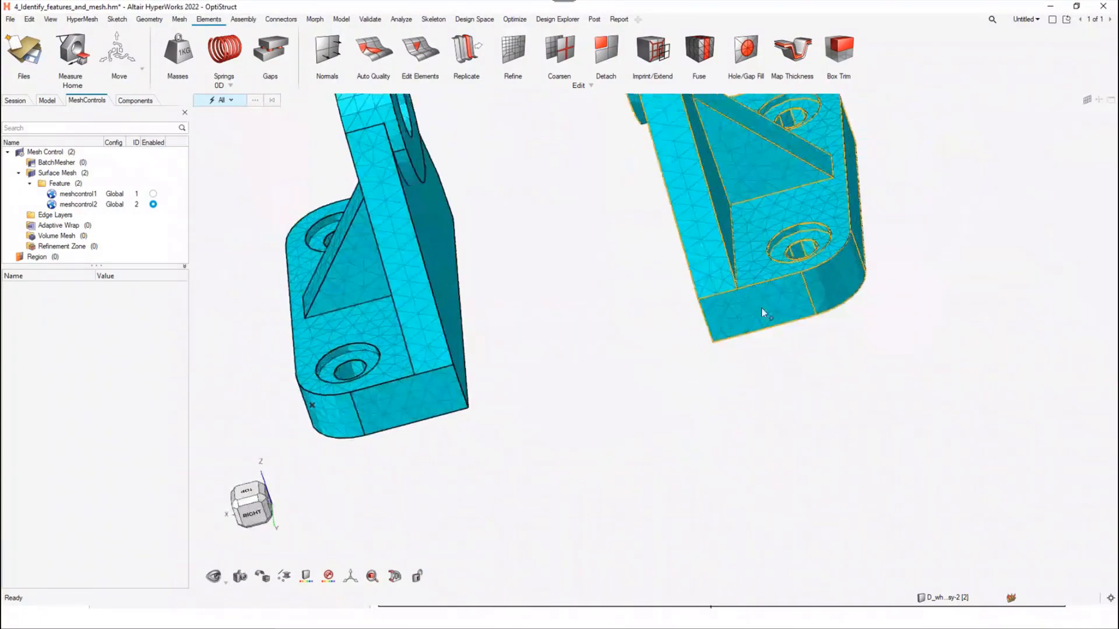
scroll(826, 294, up, 5)
middle_drag(853, 330, 644, 367)
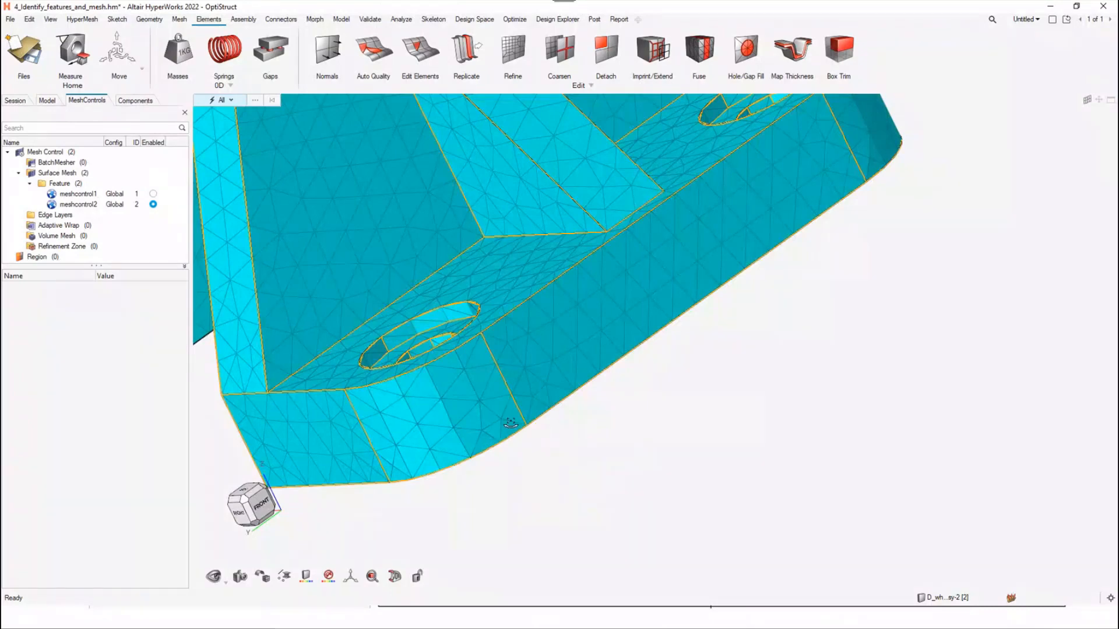
middle_drag(502, 414, 601, 418)
scroll(600, 419, down, 3)
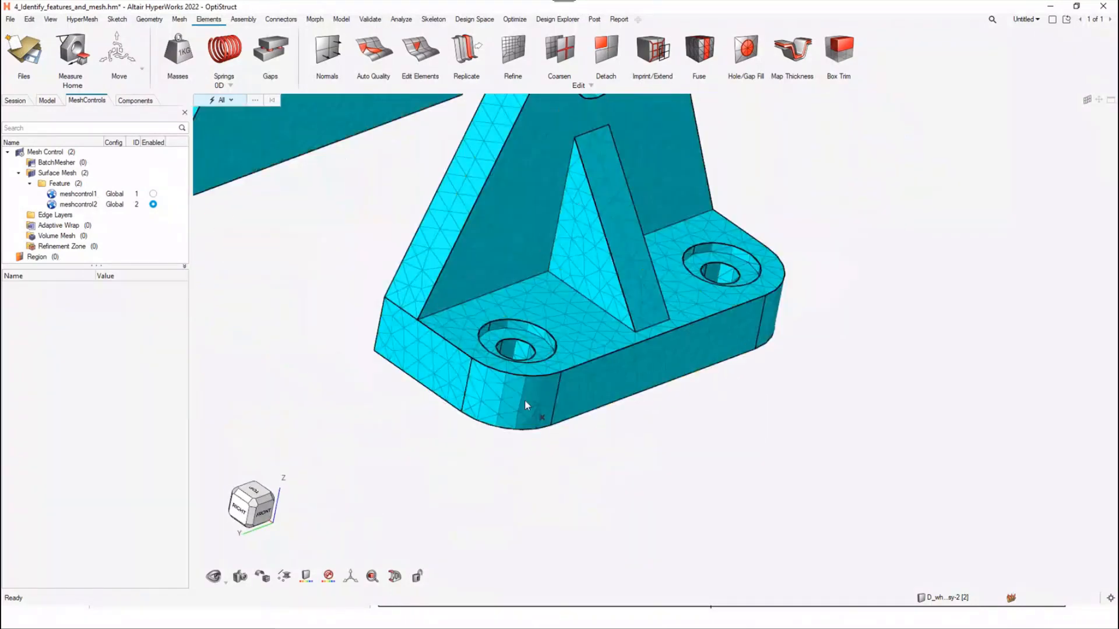
middle_drag(507, 443, 584, 444)
key(f)
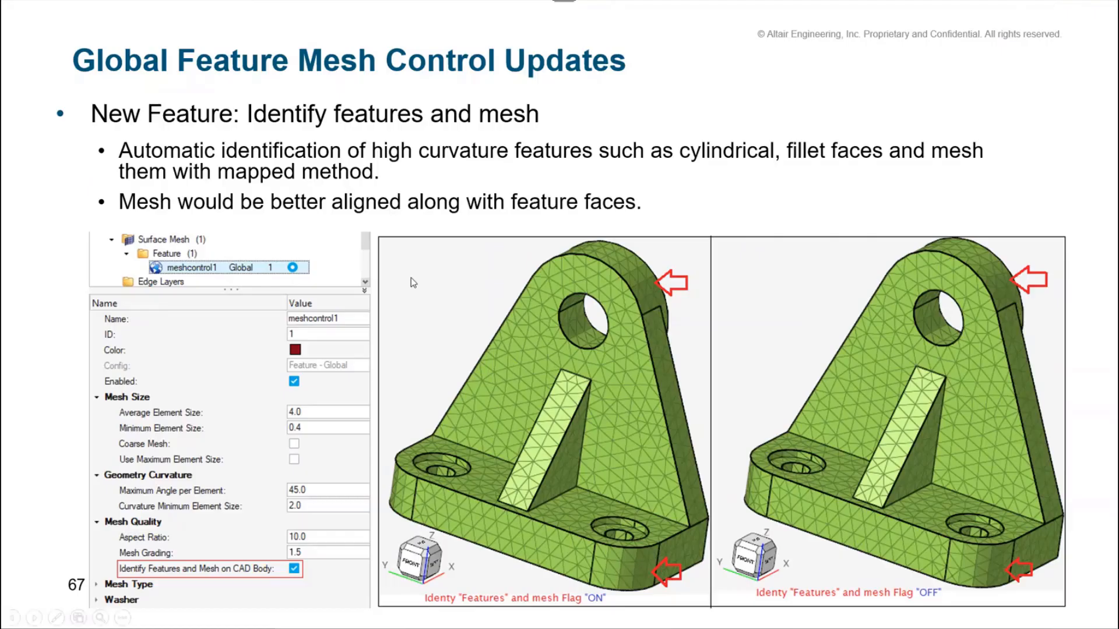
click(410, 283)
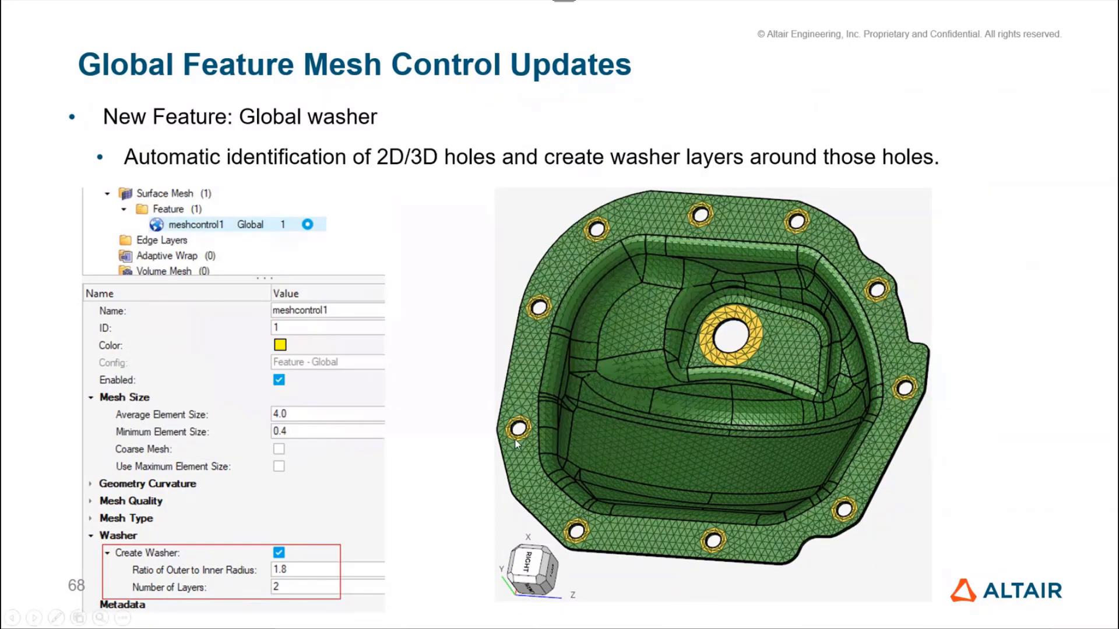
Switch back to HyperWorks, clear the bracket model from the session and open 5_Identify_3D_holes_create_washer.hm
key(alt+Tab)
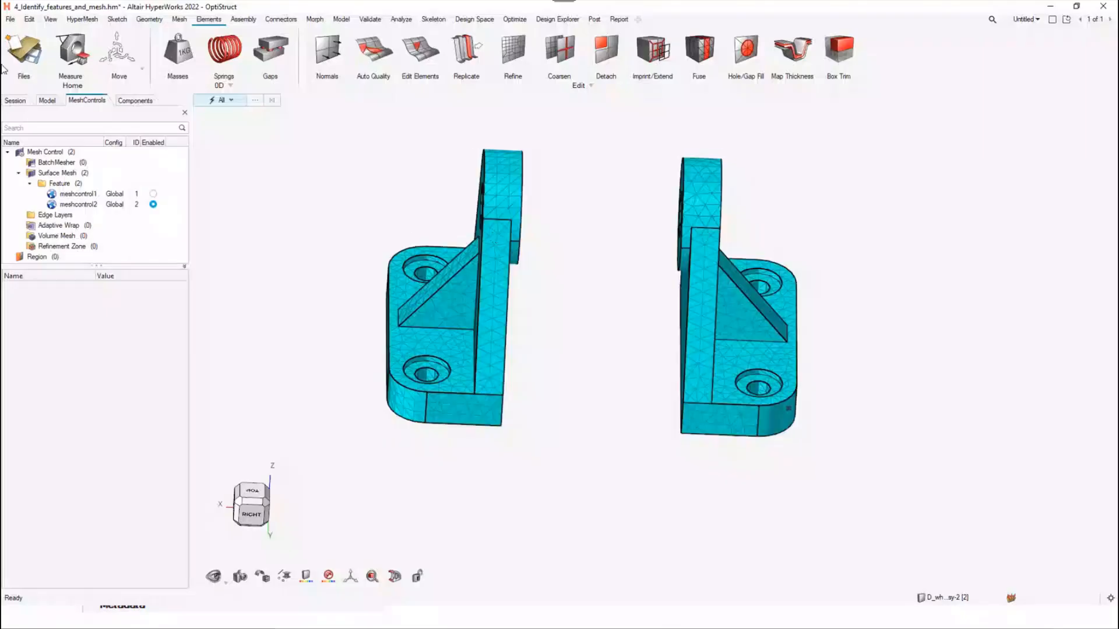
click(13, 46)
click(126, 106)
click(31, 45)
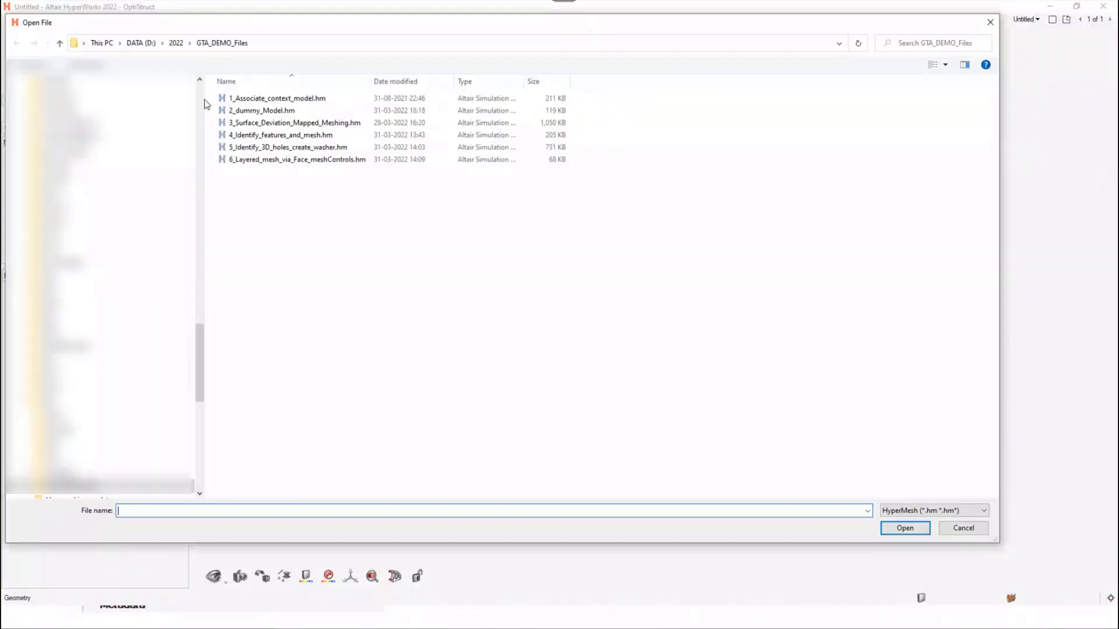
double_click(251, 147)
Review the washer settings of global feature control meshcontrol1, and mesh all surfaces of the cover with it
click(82, 194)
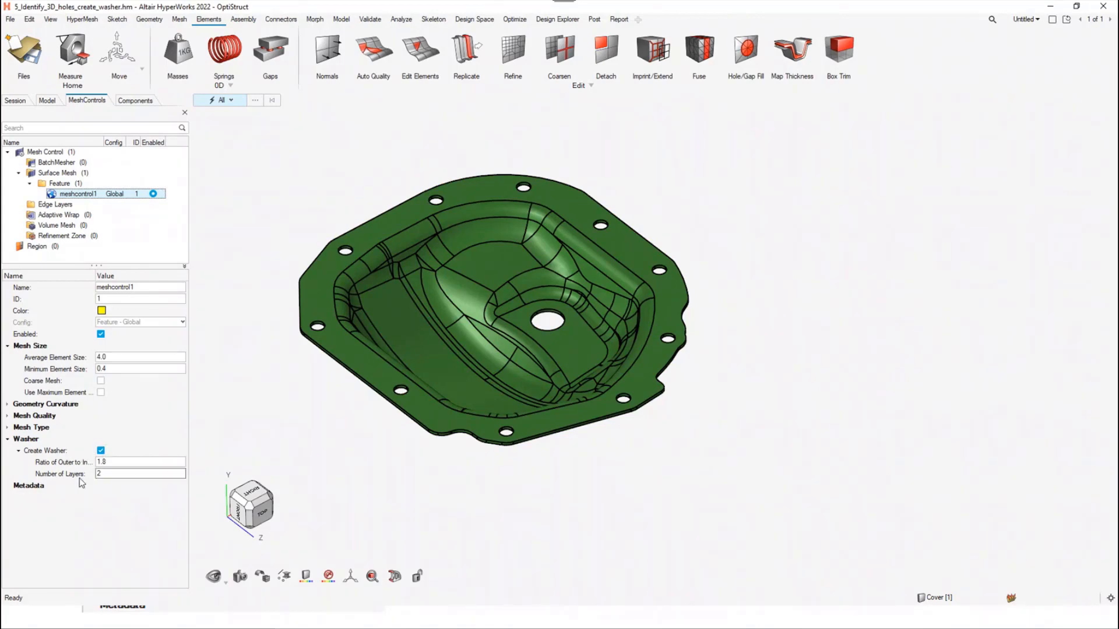
right_click(90, 182)
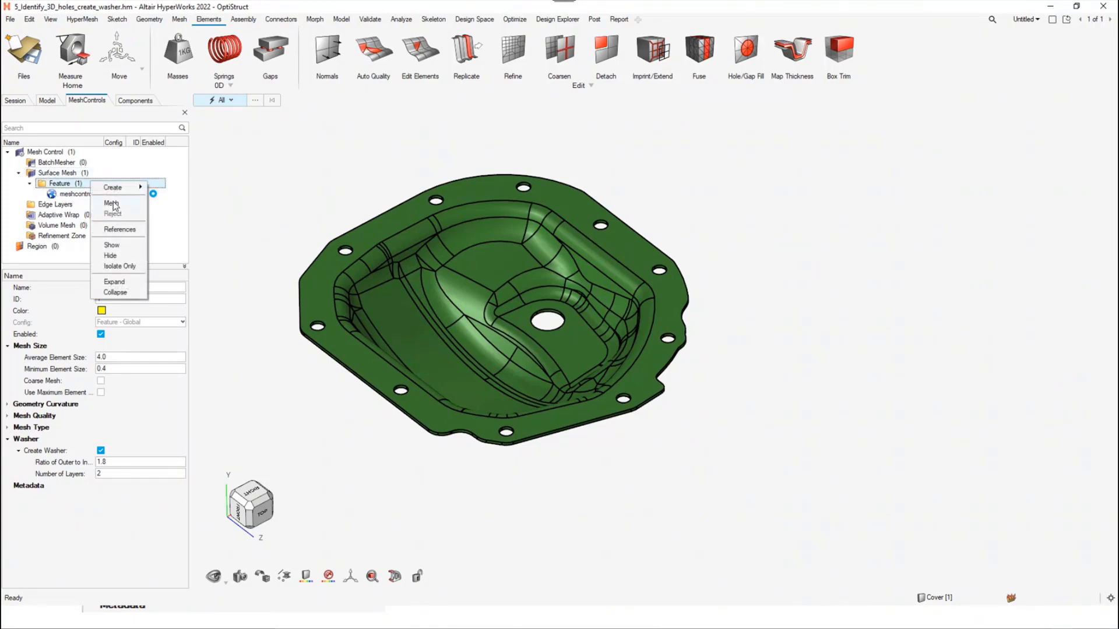
click(112, 184)
drag(239, 271, 671, 552)
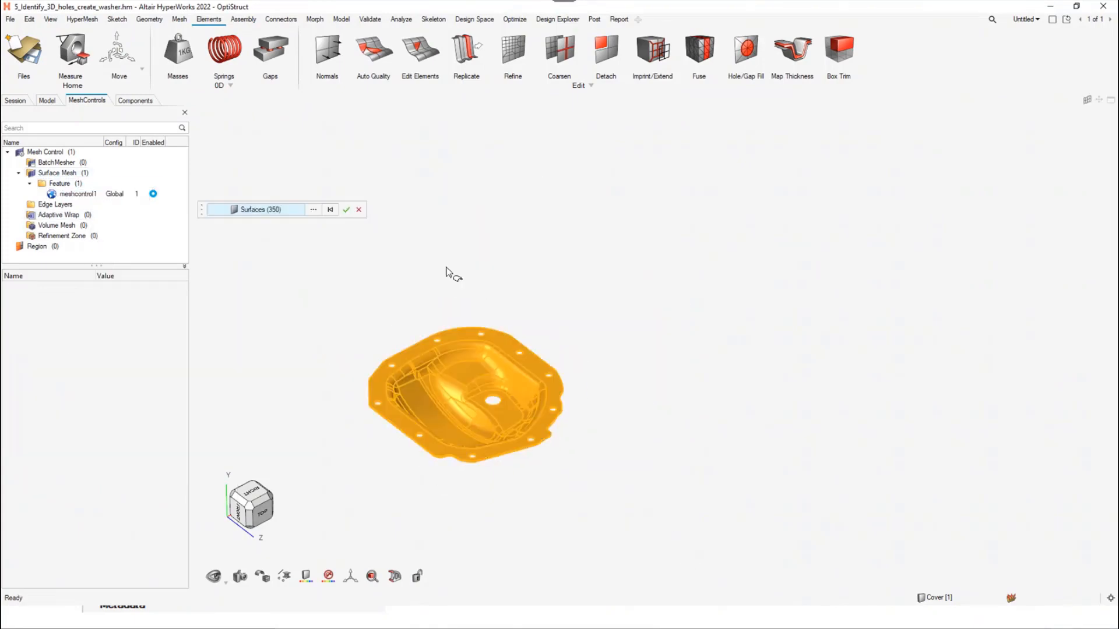
click(347, 211)
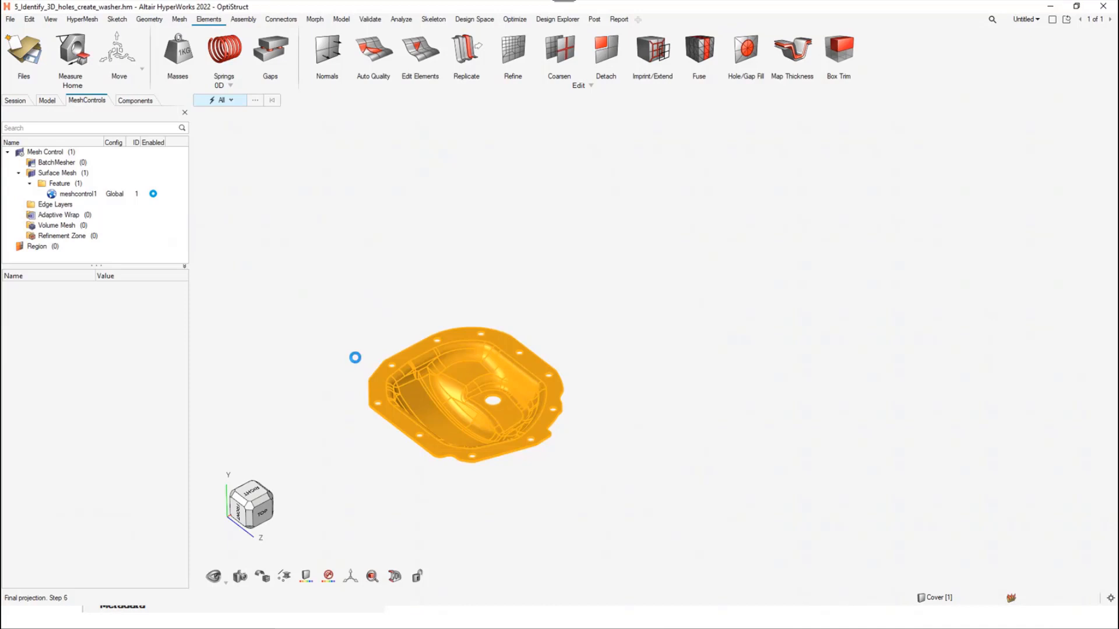
Examine the washer layers in the mesh around the bolt holes along the cover's flange
right_drag(377, 390, 405, 292)
scroll(406, 292, up, 3)
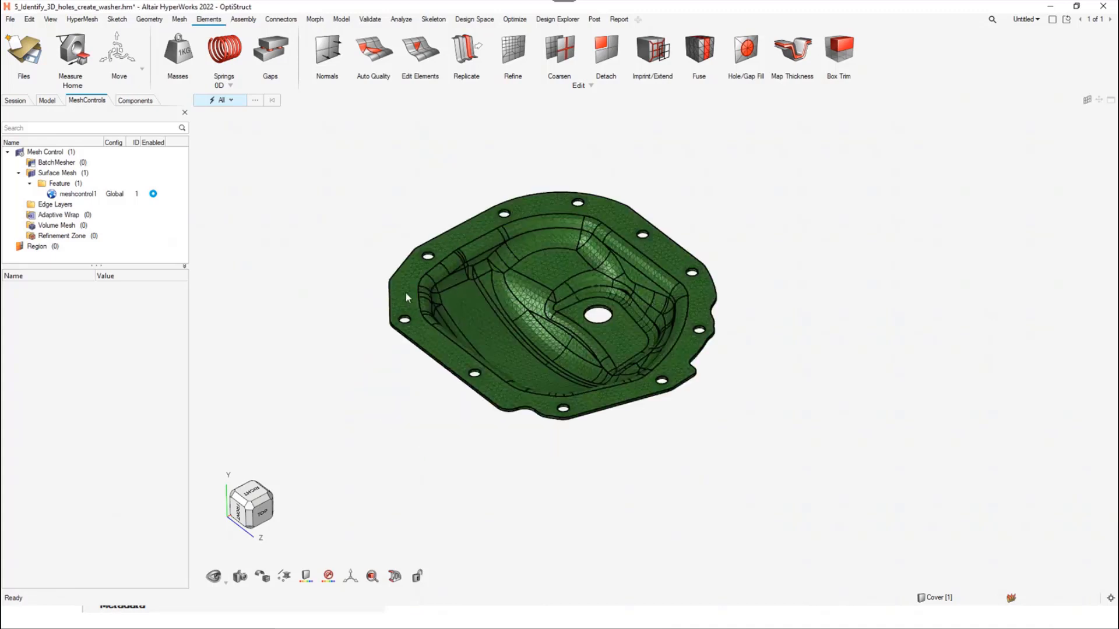
scroll(405, 292, up, 6)
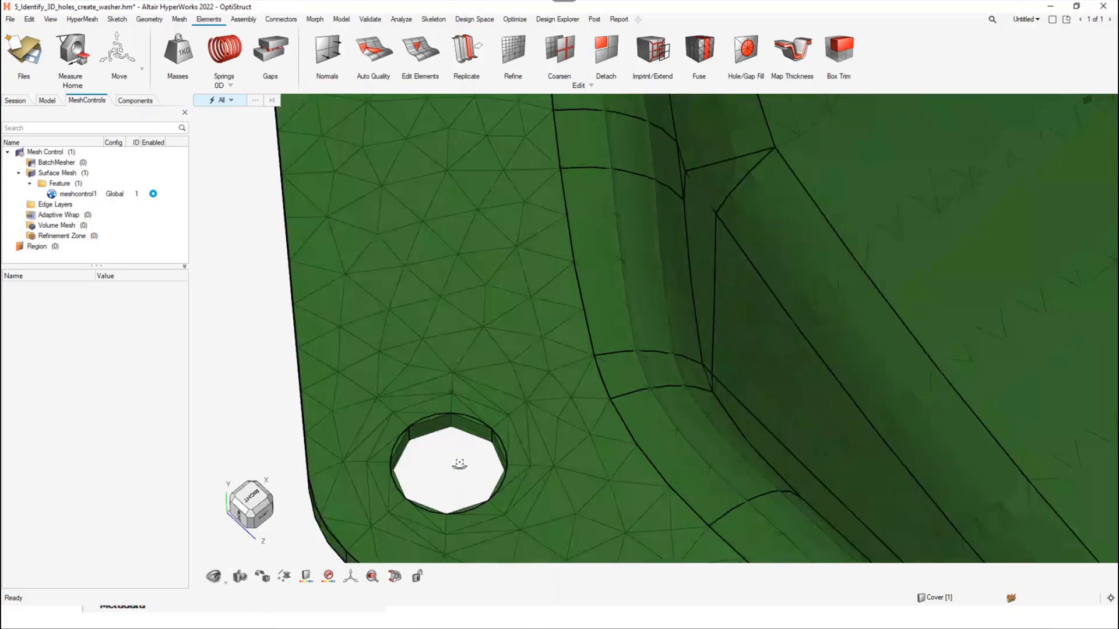
middle_drag(459, 464, 505, 497)
scroll(504, 497, down, 5)
right_drag(306, 268, 388, 331)
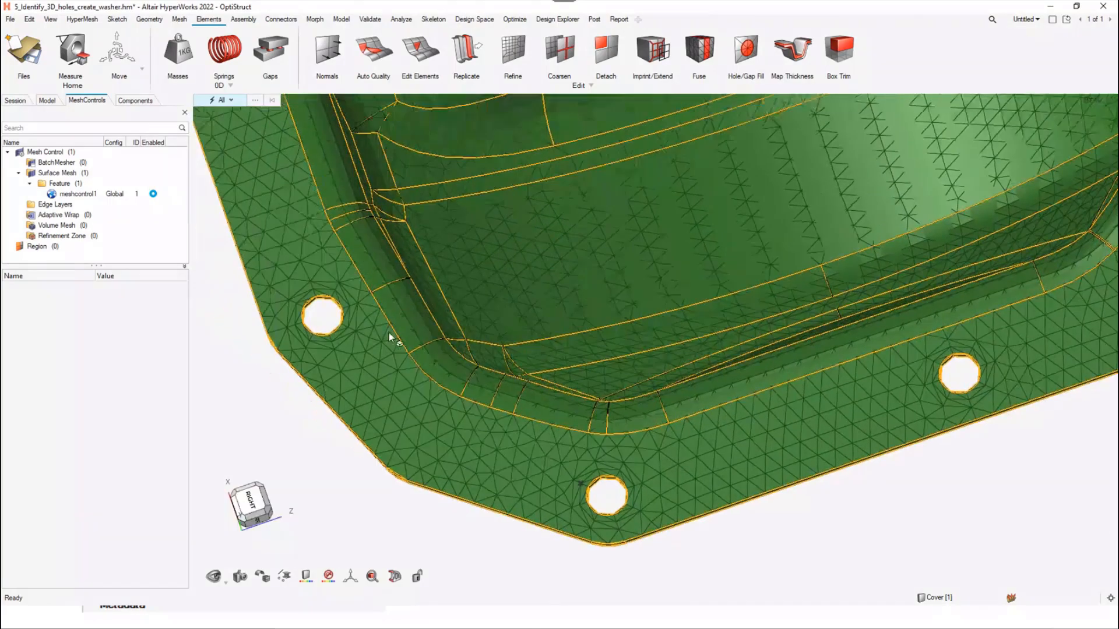
scroll(319, 299, up, 5)
scroll(341, 398, down, 8)
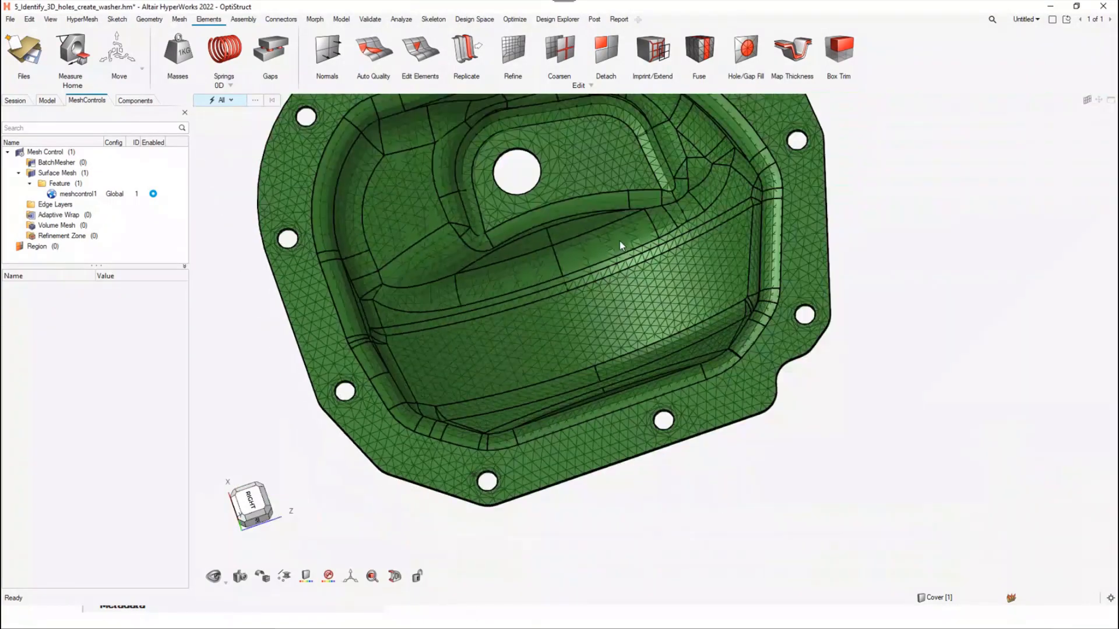
Inspect the mesh around the large central hole and the flange holes on the cover's opposite side
right_drag(620, 240, 539, 279)
scroll(493, 266, up, 3)
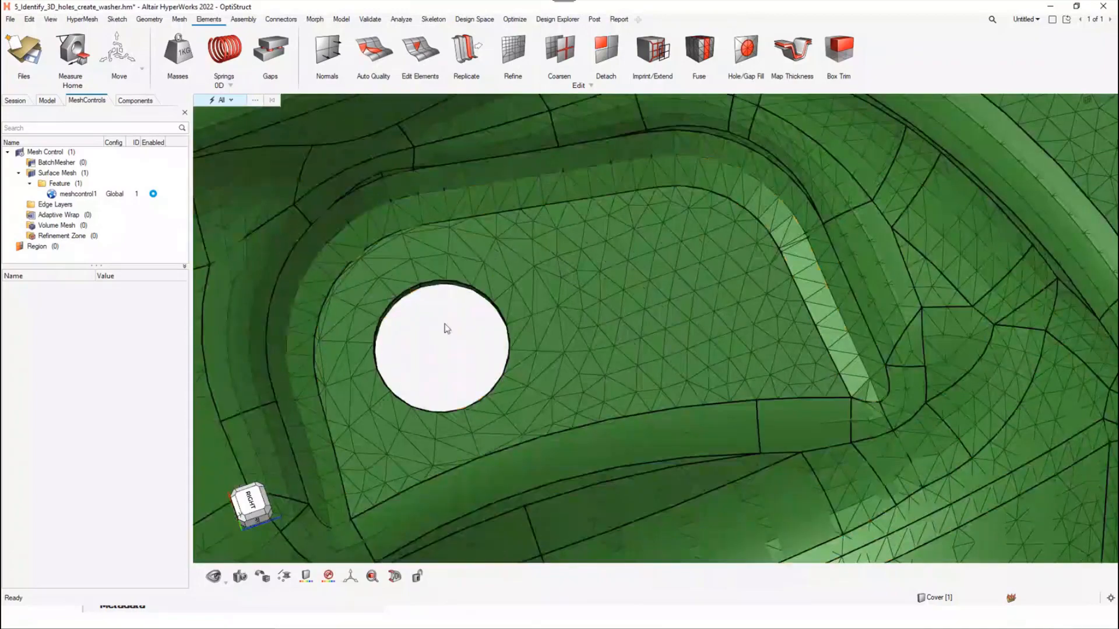
scroll(516, 284, down, 6)
scroll(506, 233, up, 8)
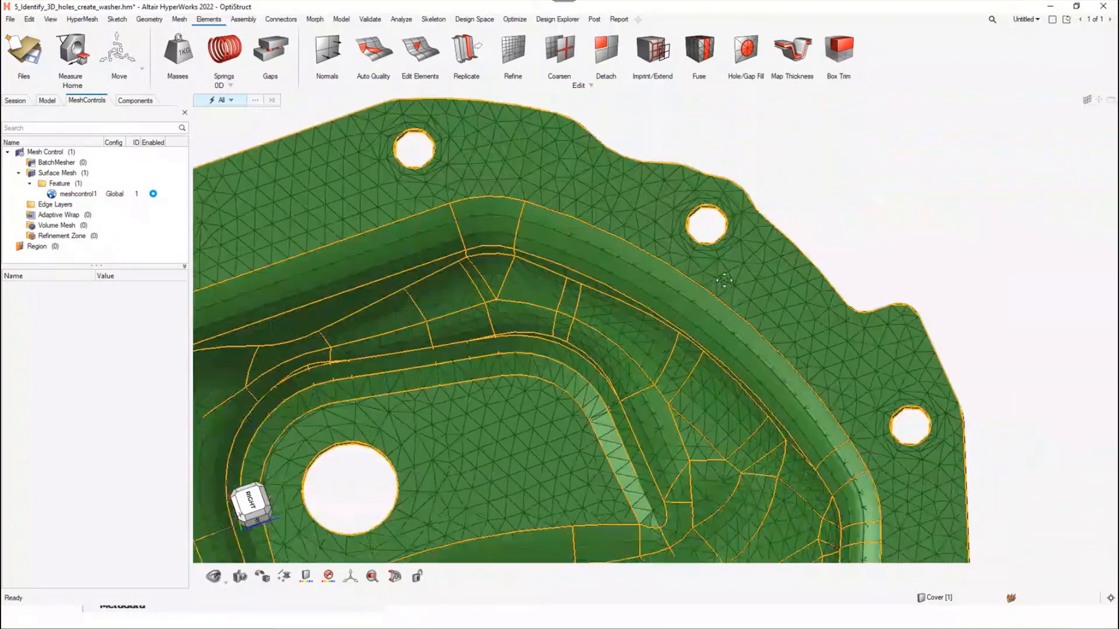
right_drag(724, 281, 723, 276)
right_drag(883, 481, 814, 303)
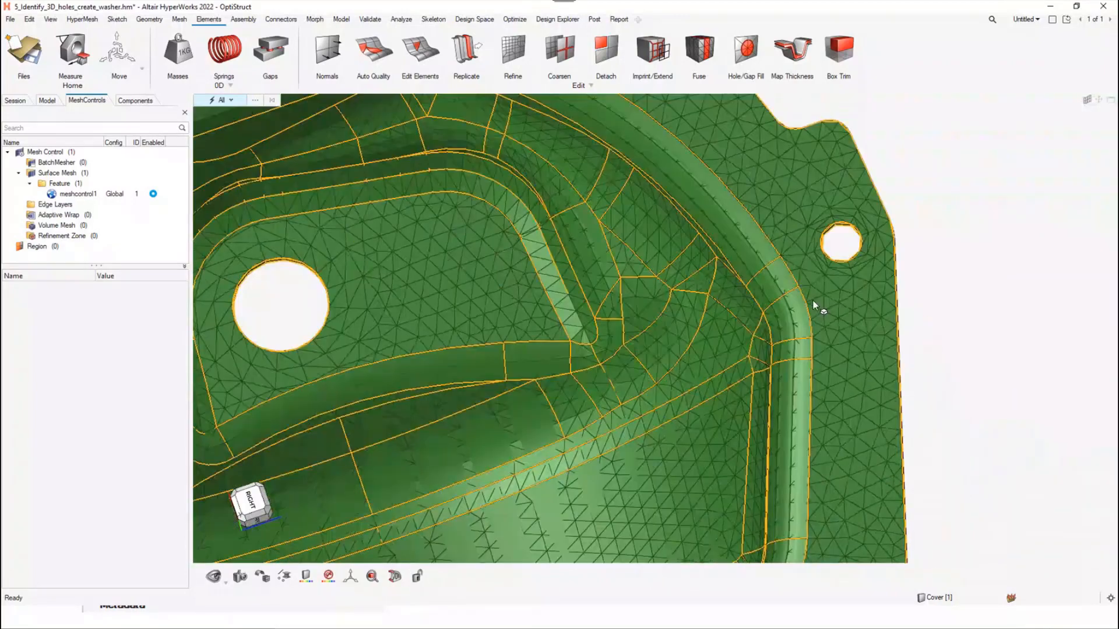
scroll(812, 302, down, 6)
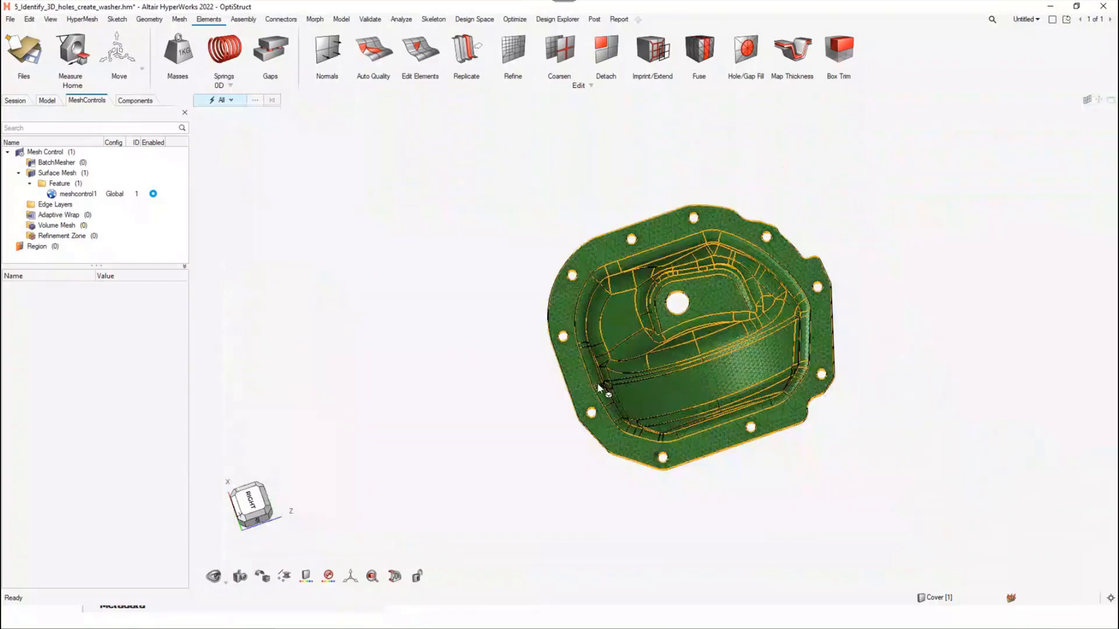
Clear the cover model from the session and, back in HyperWorks from the slides, open 6_Layered_mesh_via_Face_meshControls.hm
click(20, 49)
click(129, 110)
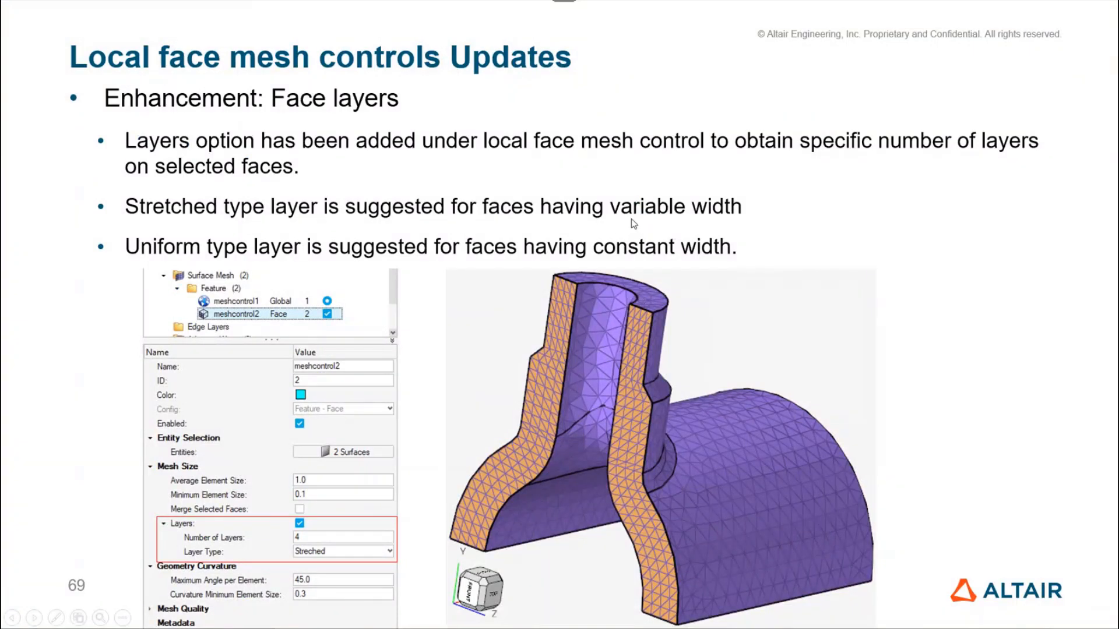
key(alt+Tab)
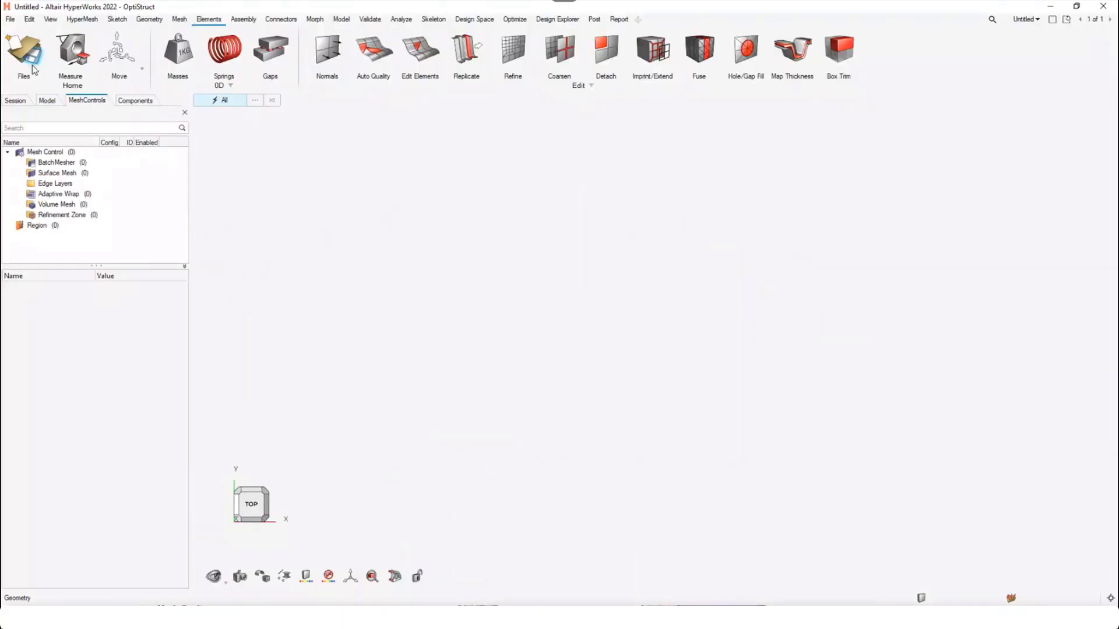
click(28, 43)
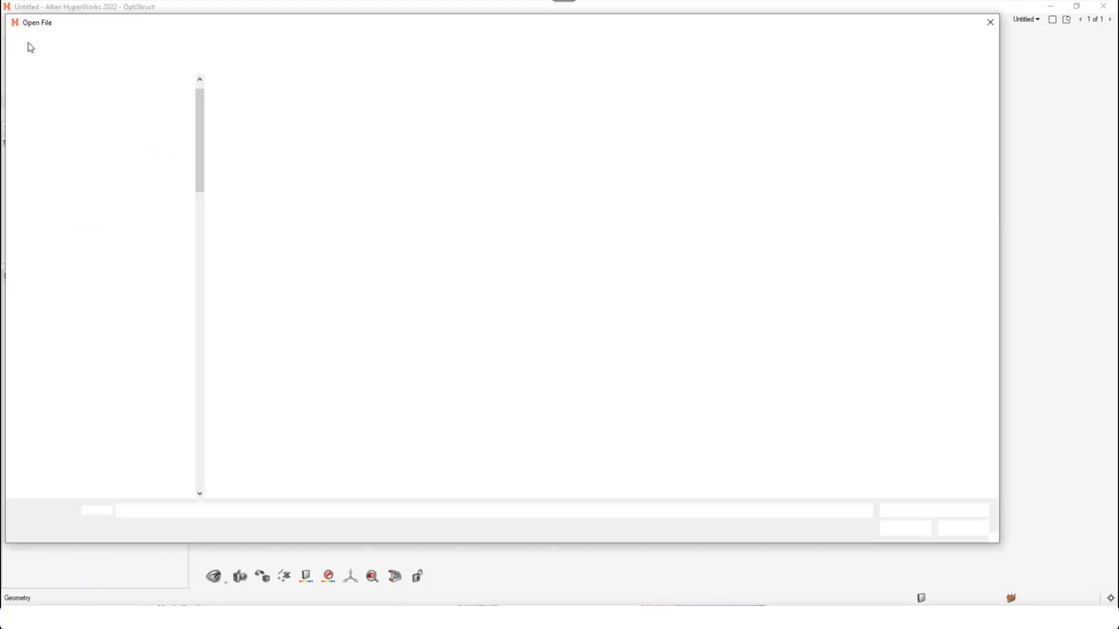
double_click(297, 164)
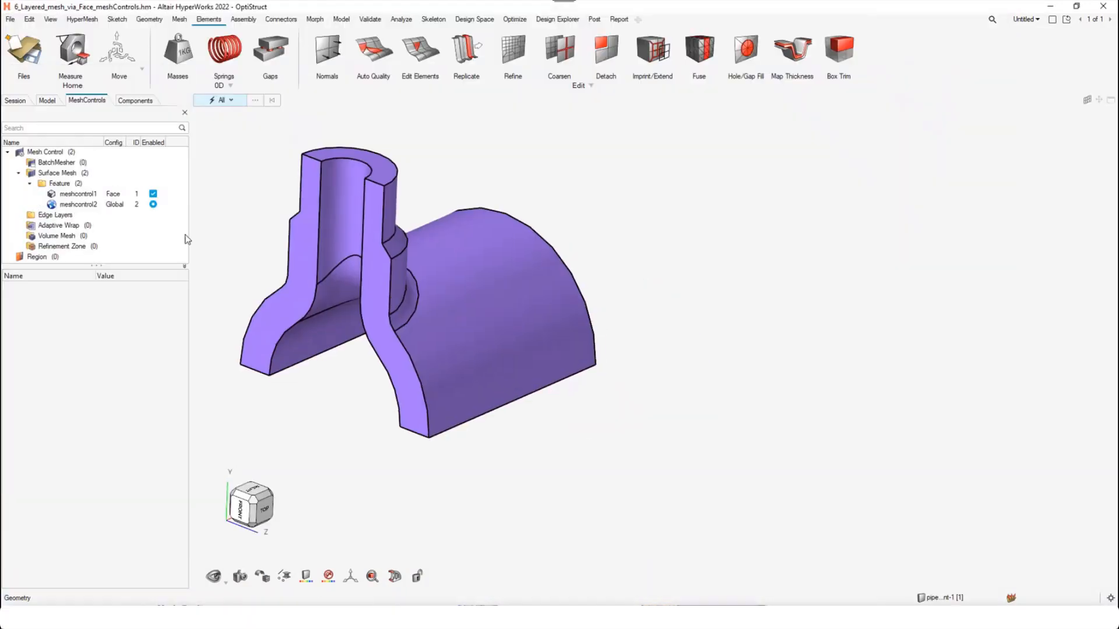
Review face control meshcontrol1, highlighting its assigned surfaces on the pipe and checking the available layer types
click(111, 196)
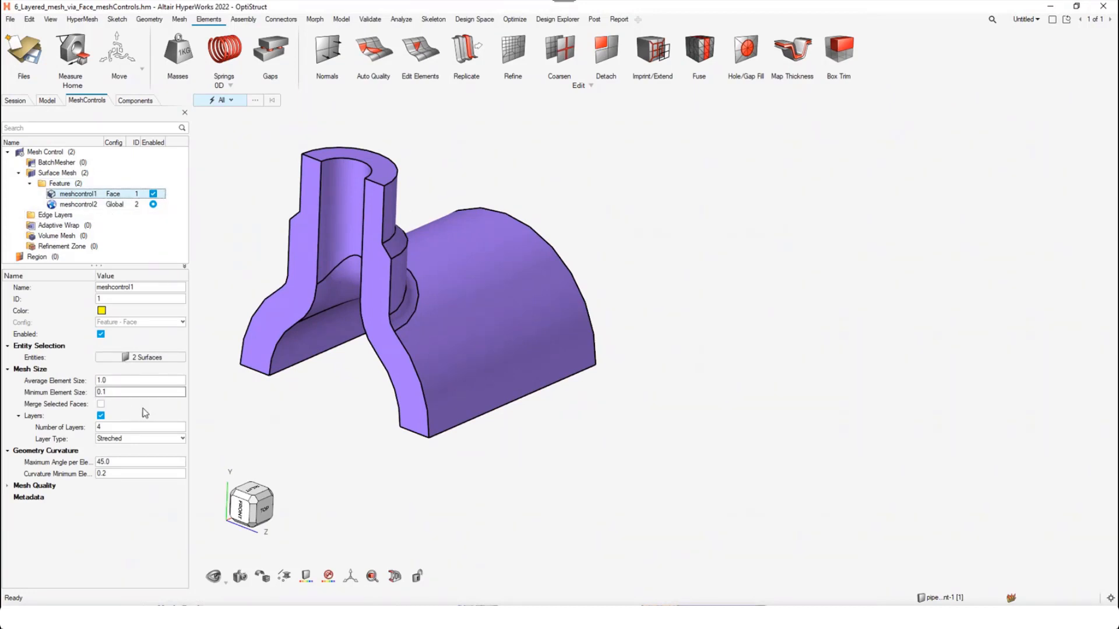
right_drag(326, 378, 391, 363)
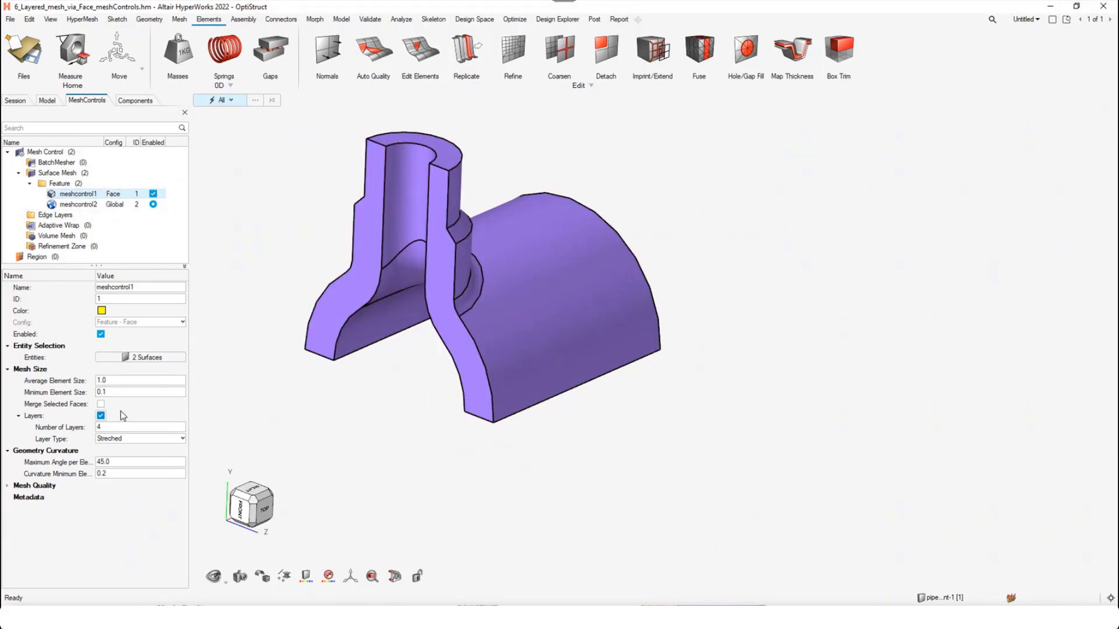
right_click(142, 357)
click(158, 363)
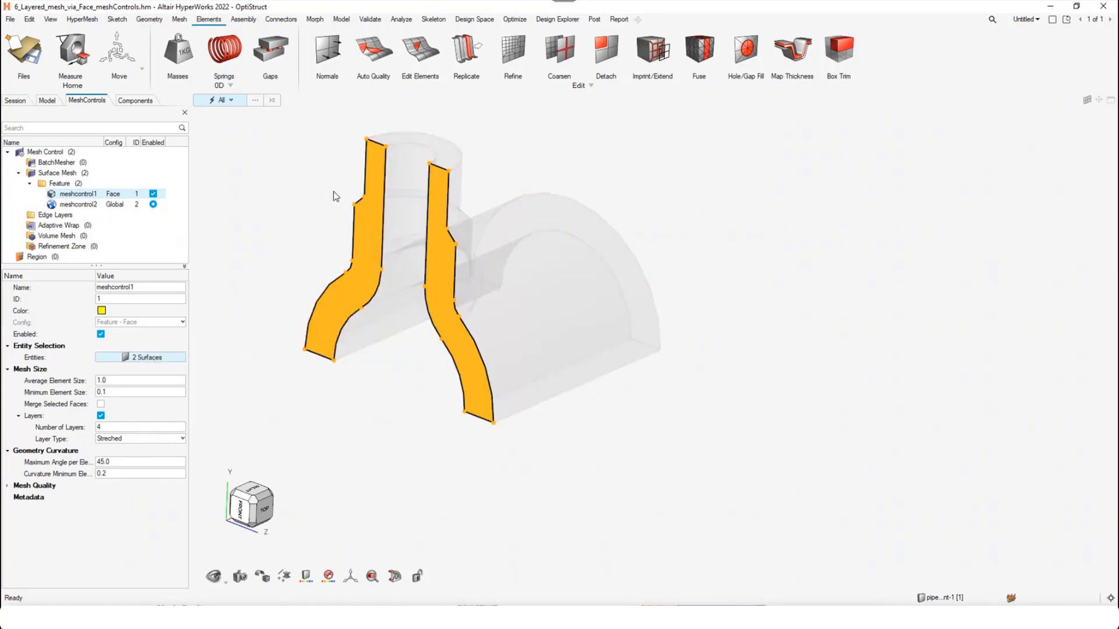
right_click(146, 360)
click(163, 367)
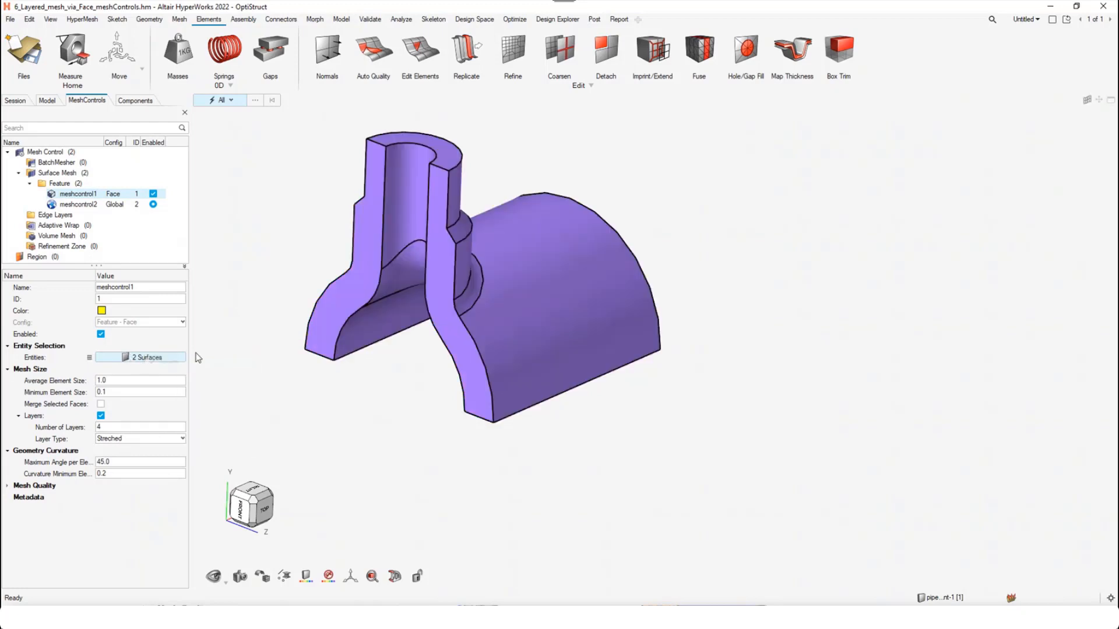
click(119, 439)
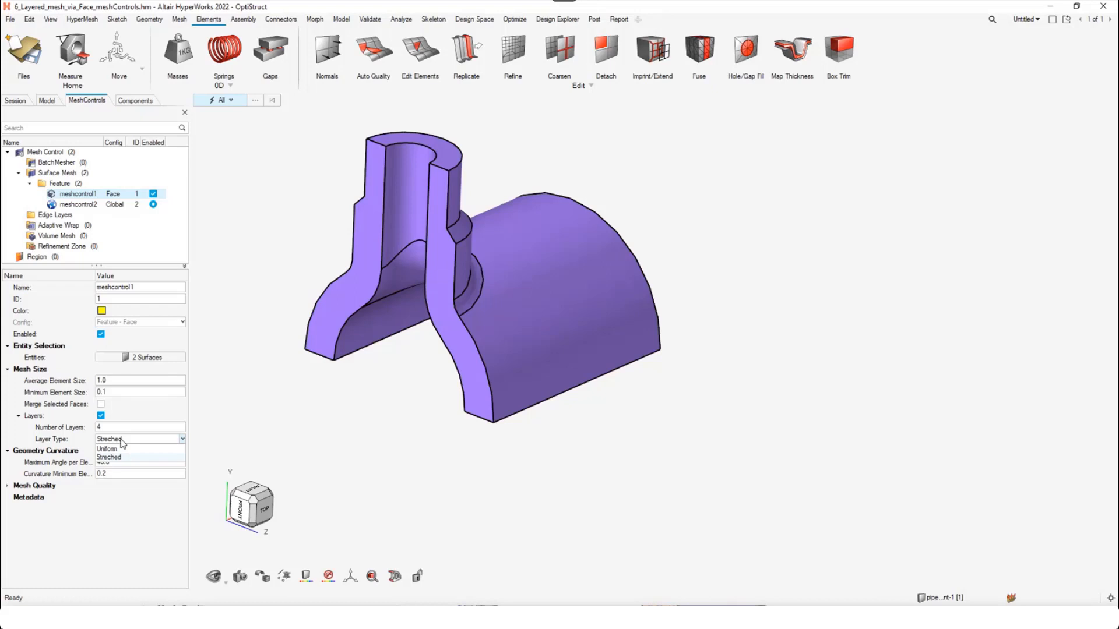
click(121, 441)
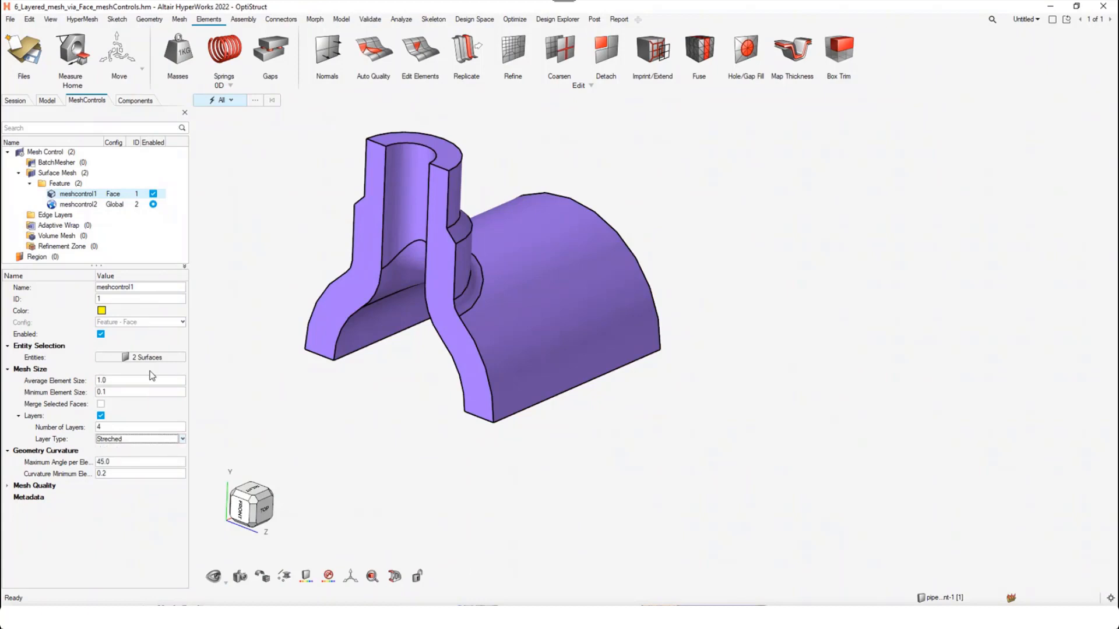
Check the settings of global control meshcontrol2, then highlight the surfaces assigned to face control meshcontrol1 once more
click(78, 204)
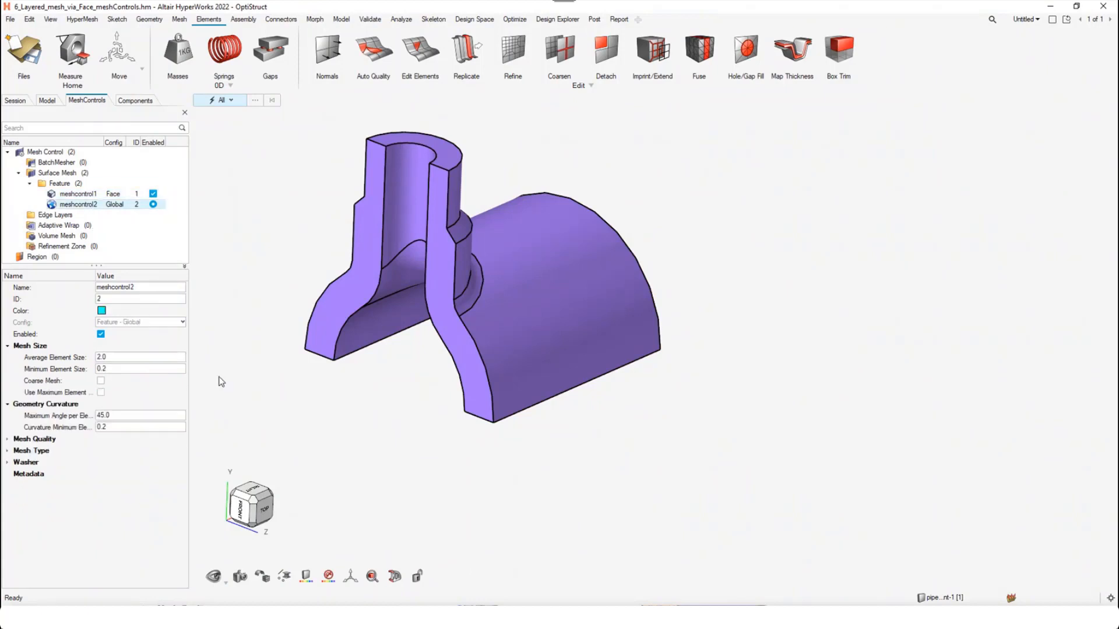
click(97, 195)
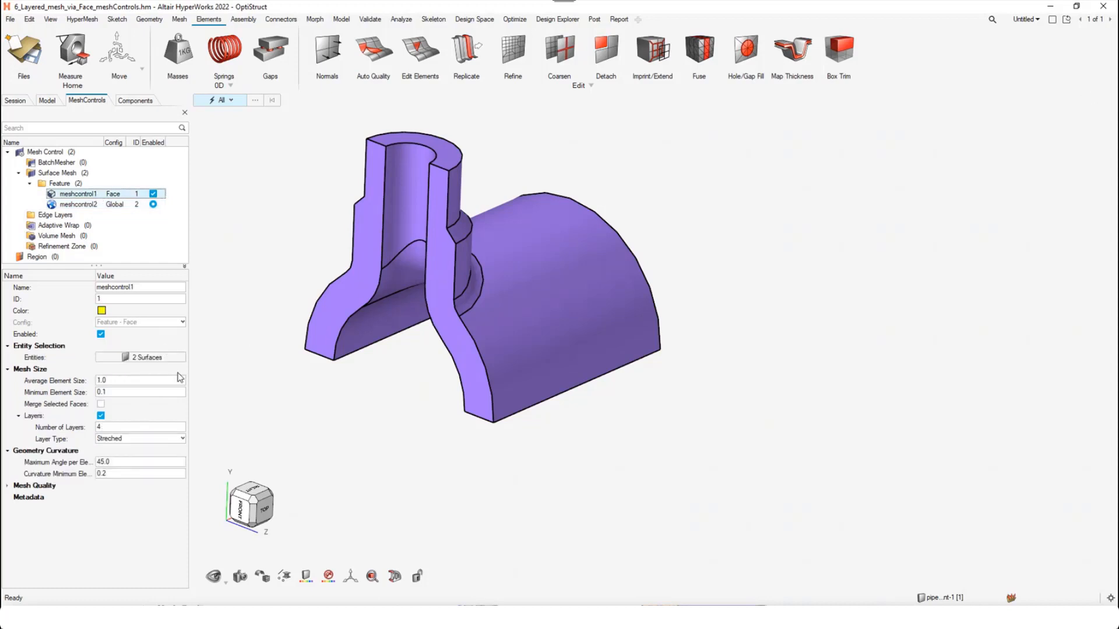
right_click(147, 356)
click(171, 362)
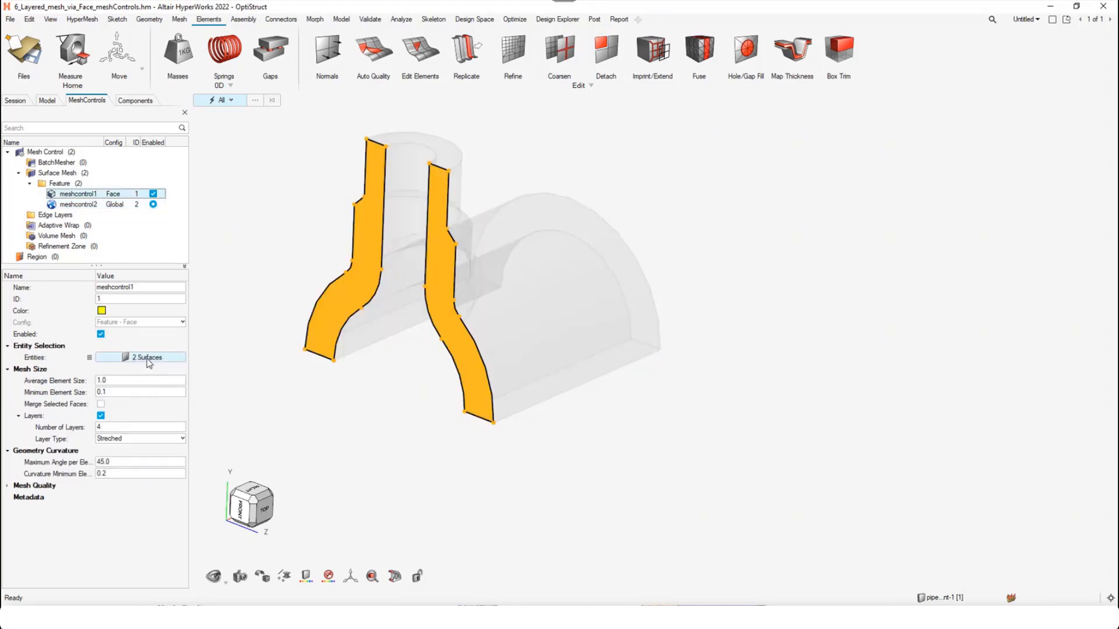
right_click(150, 358)
click(159, 365)
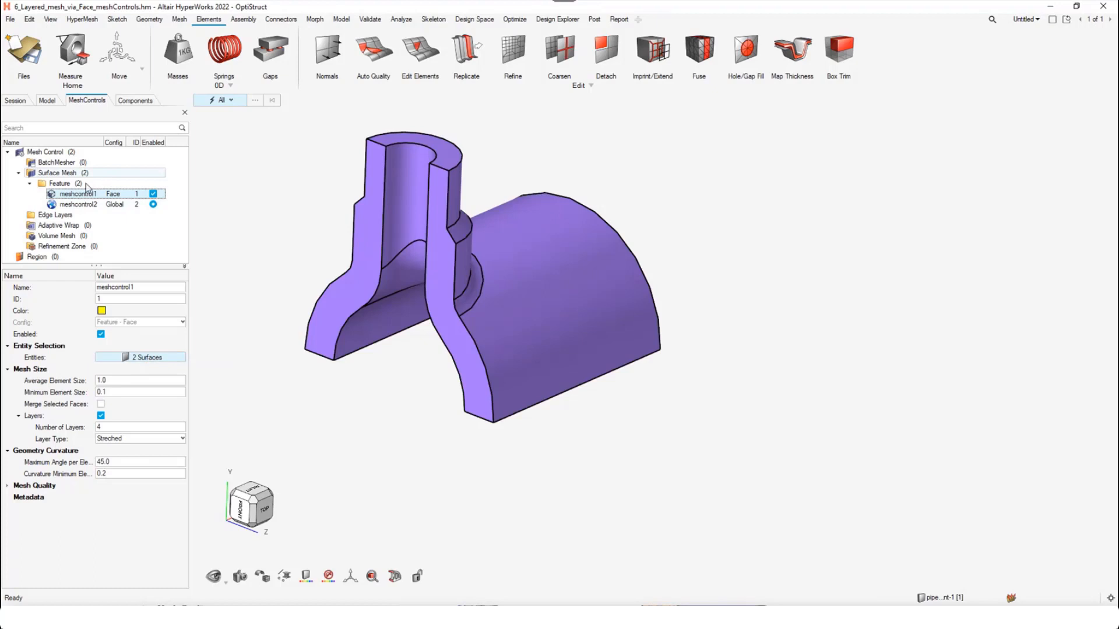
Mesh all surfaces of the pipe part using the face and global feature controls together
right_click(89, 194)
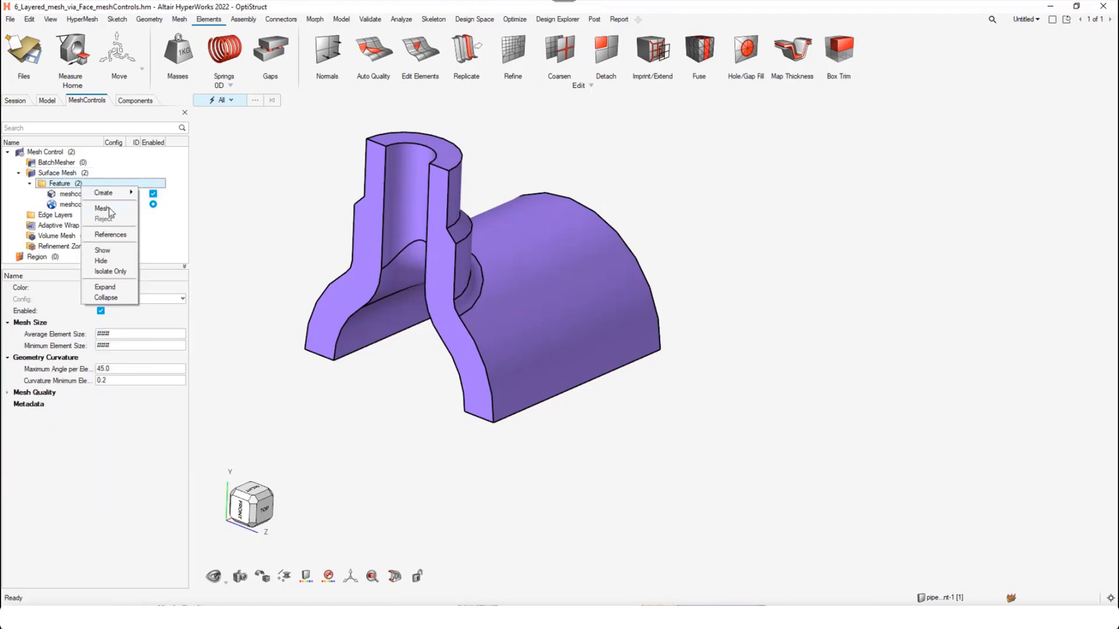
click(111, 213)
scroll(336, 293, down, 3)
drag(283, 210, 574, 456)
click(346, 217)
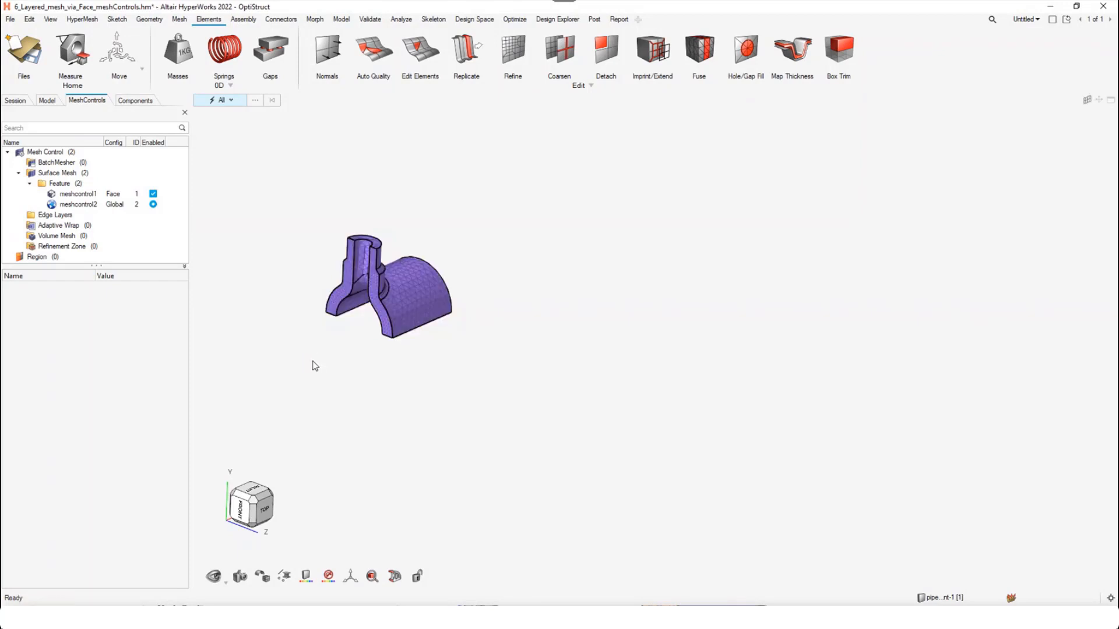
Inspect the layered mesh on the pipe's two cut faces, then switch to the presentation and advance to its closing slide
scroll(315, 366, up, 8)
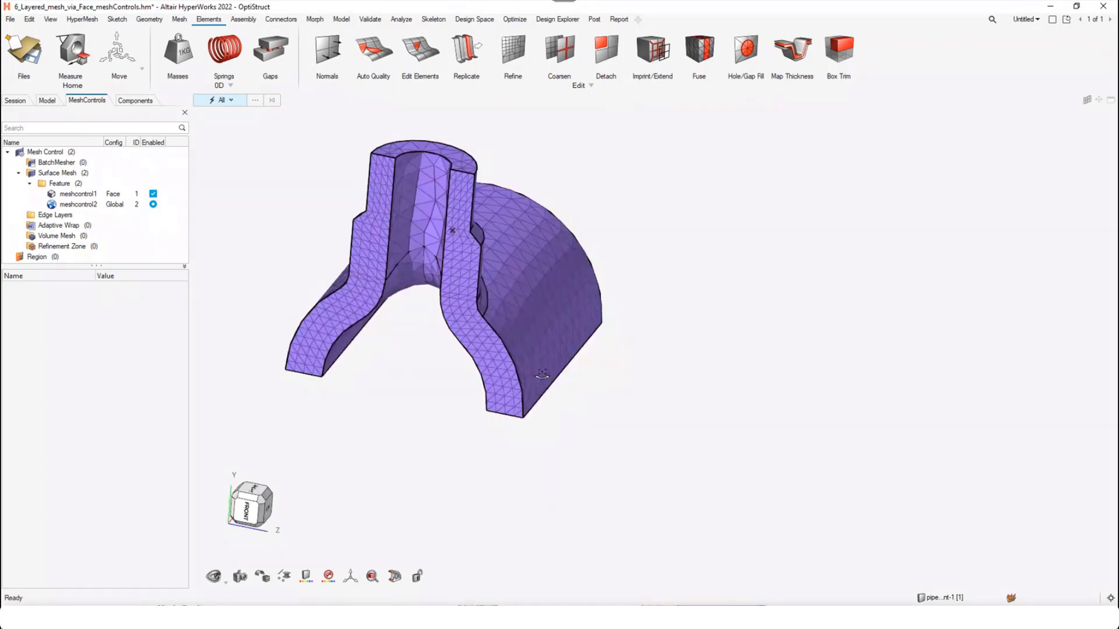
right_drag(542, 374, 519, 368)
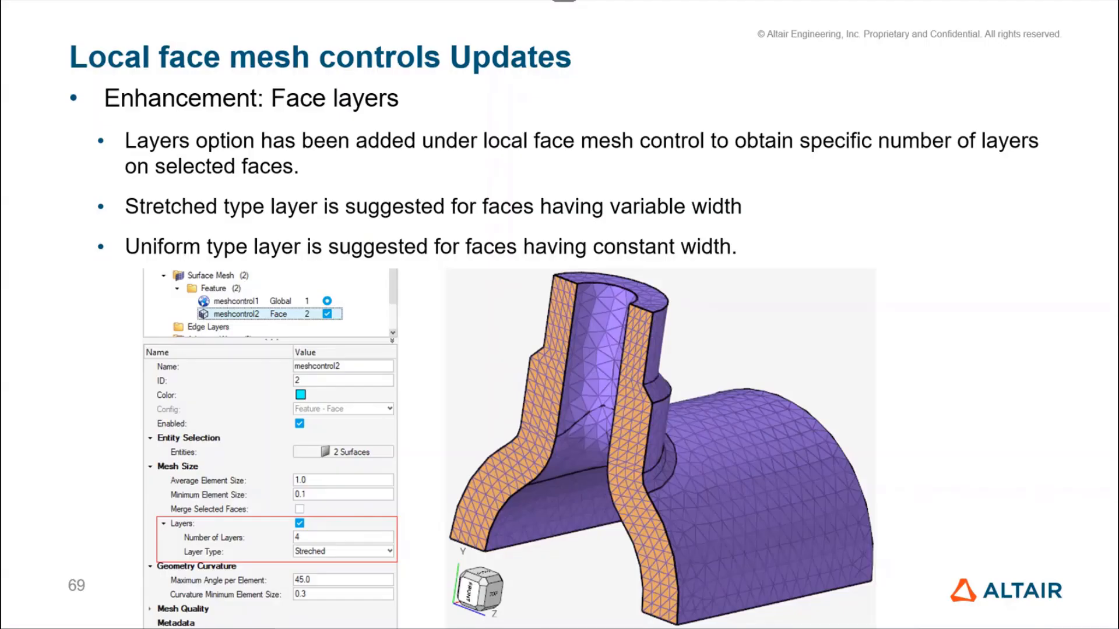
key(Right)
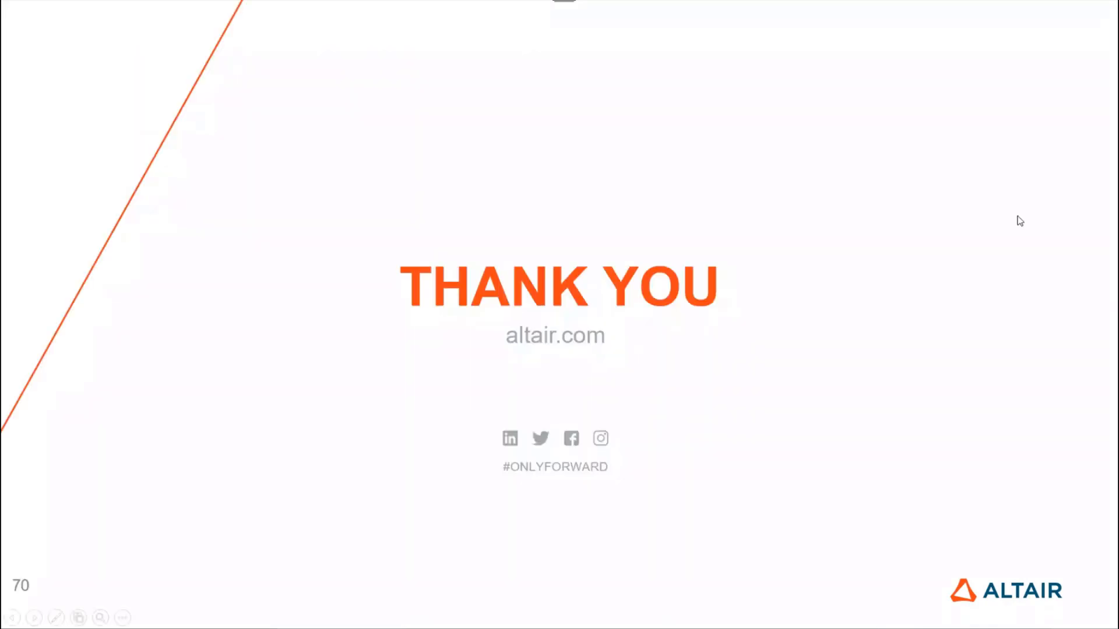